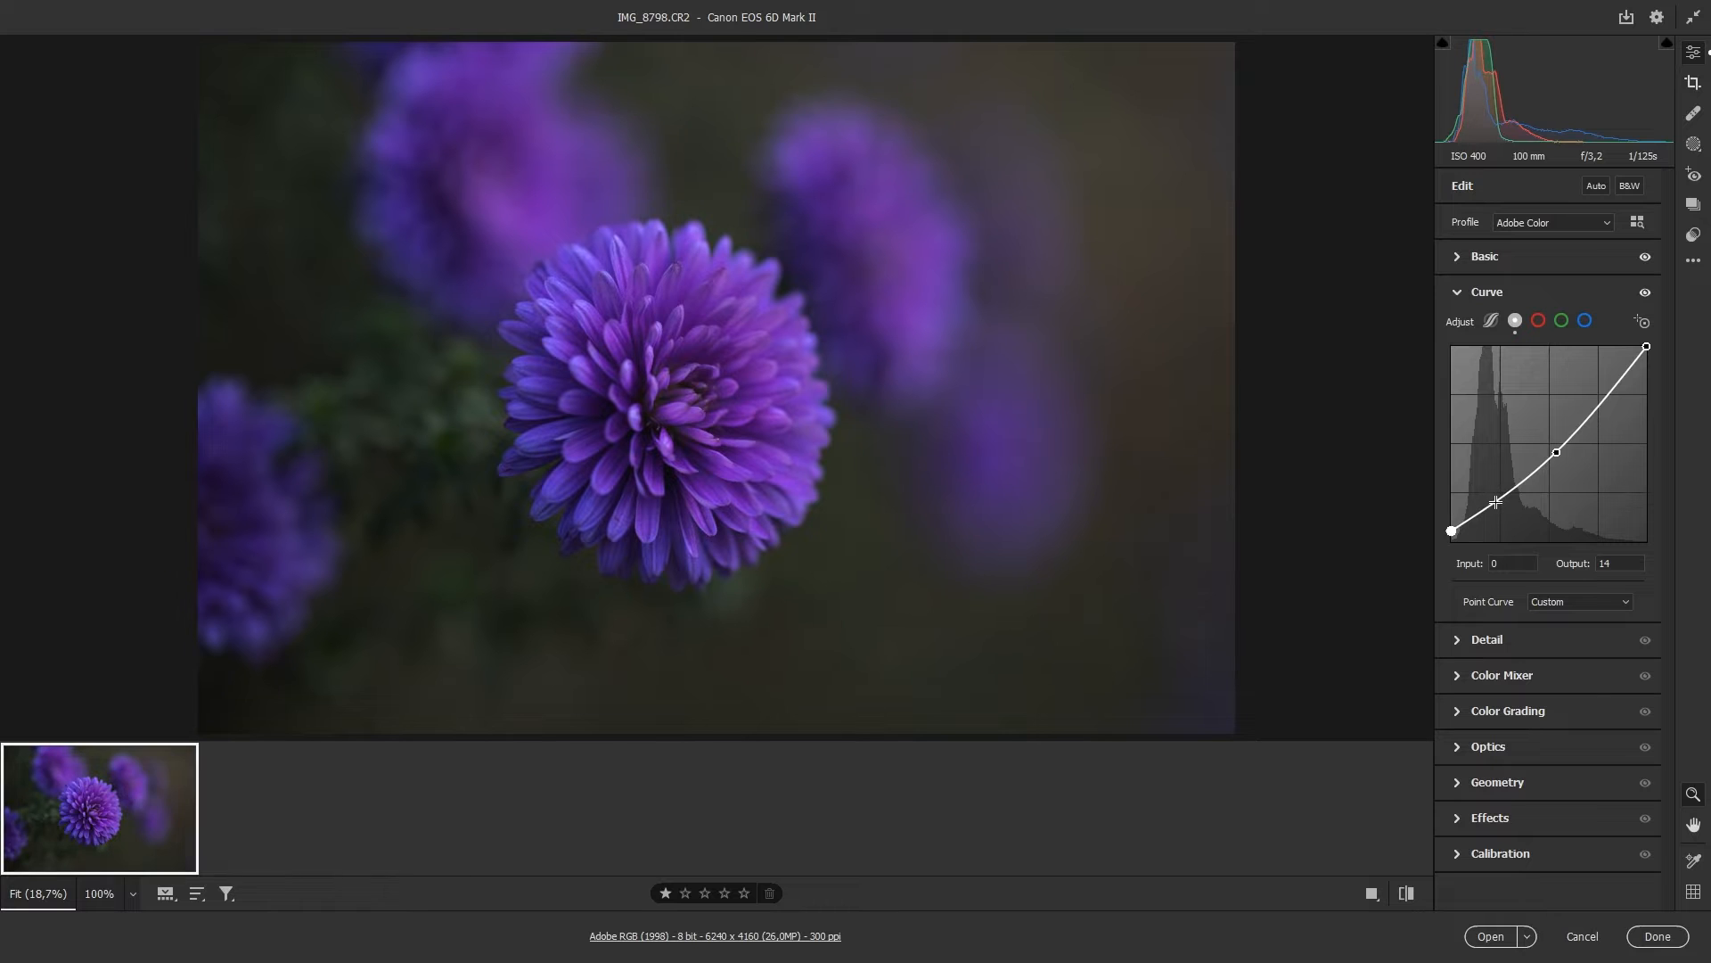
Step: Shape the red channel curve with points including input 53, output 57, and the green channel curve with points including 72, 72
left_click(1538, 320)
left_click(1545, 446)
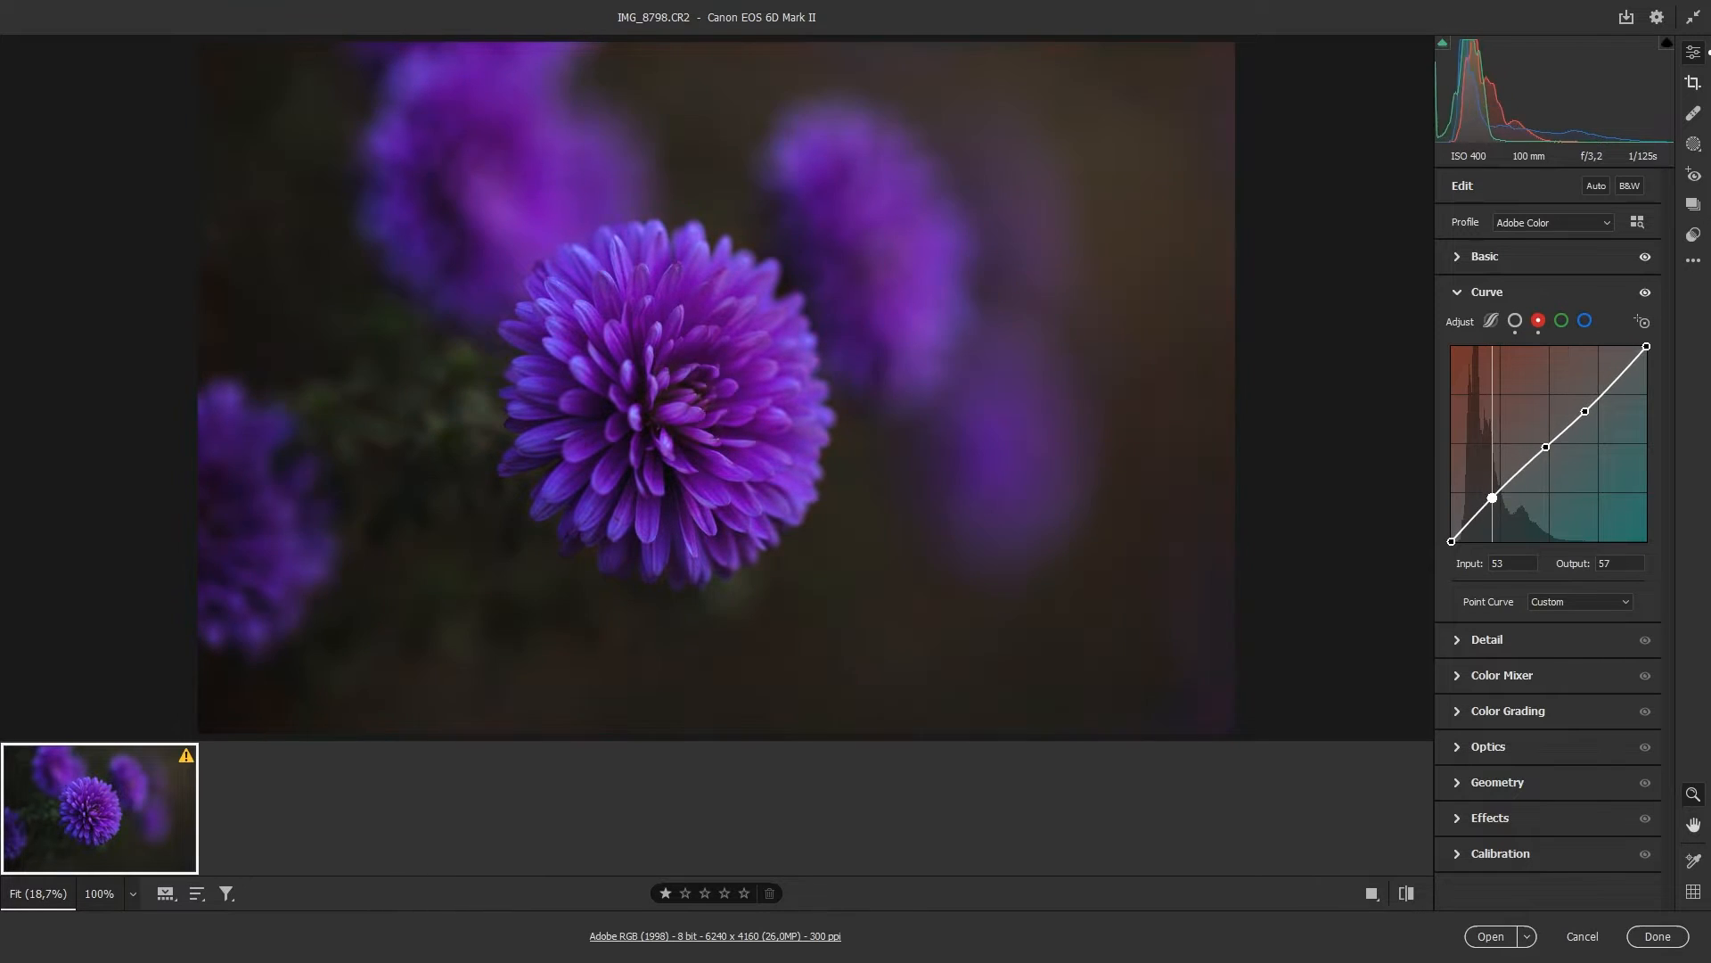
left_click(1562, 320)
mouse_move(1551, 441)
left_mouse_down()
mouse_move(1554, 416)
mouse_move(1568, 428)
left_mouse_up()
left_click(1506, 485)
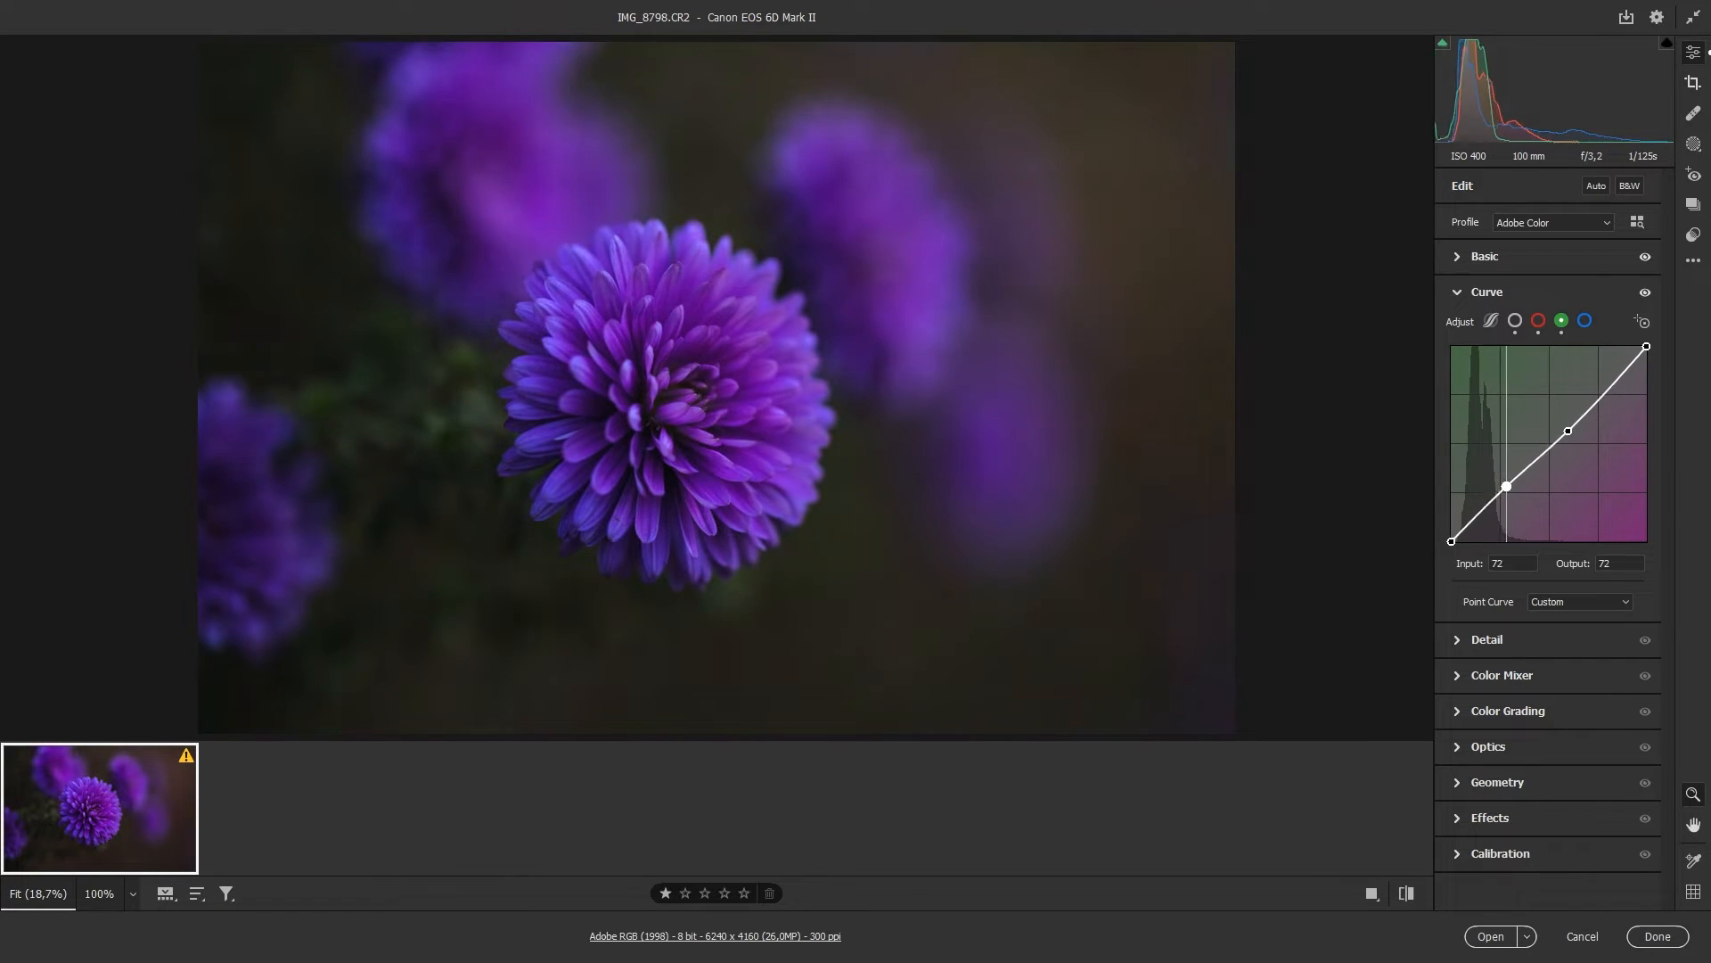
left_click_drag(1451, 536, 1454, 541)
Step: Shape the blue channel curve with one point in the upper tones and another at input 119, output 116
left_click(1585, 320)
left_click(1550, 444)
mouse_move(1577, 417)
left_mouse_down()
mouse_move(1579, 397)
mouse_move(1589, 410)
left_mouse_up()
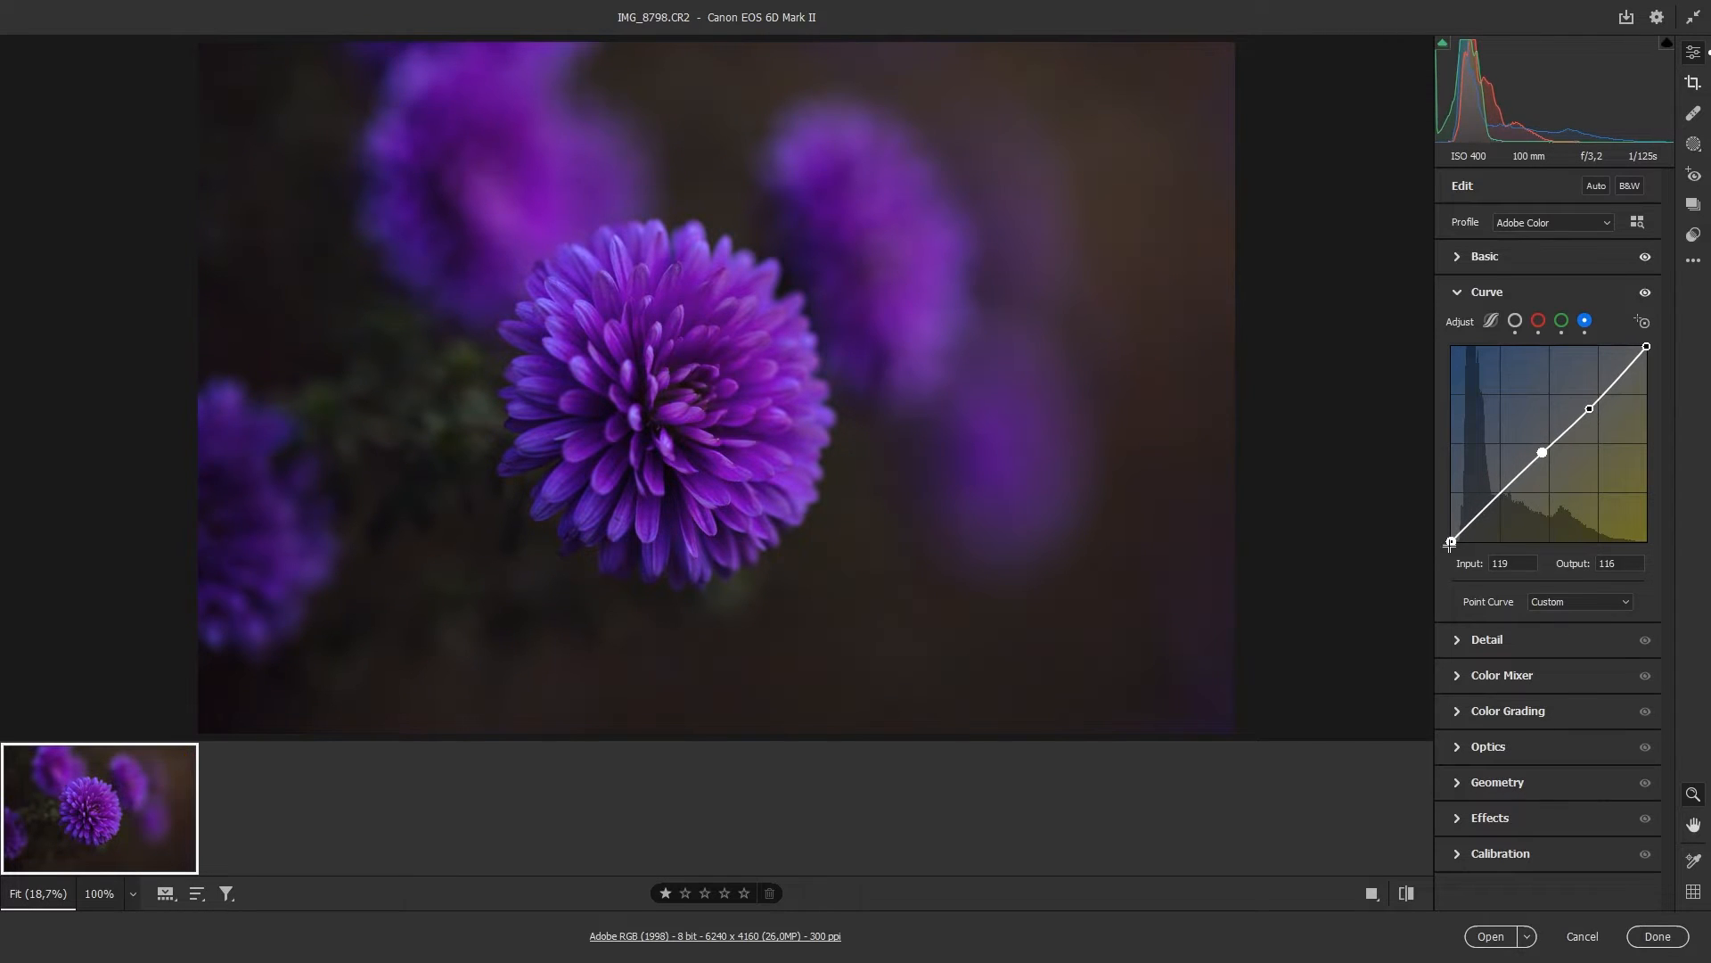
Step: Set the parametric curve to Lights +9, Darks -4 and Shadows +16, and check the flower in the preview
left_click(1491, 321)
left_click_drag(1548, 617, 1565, 671)
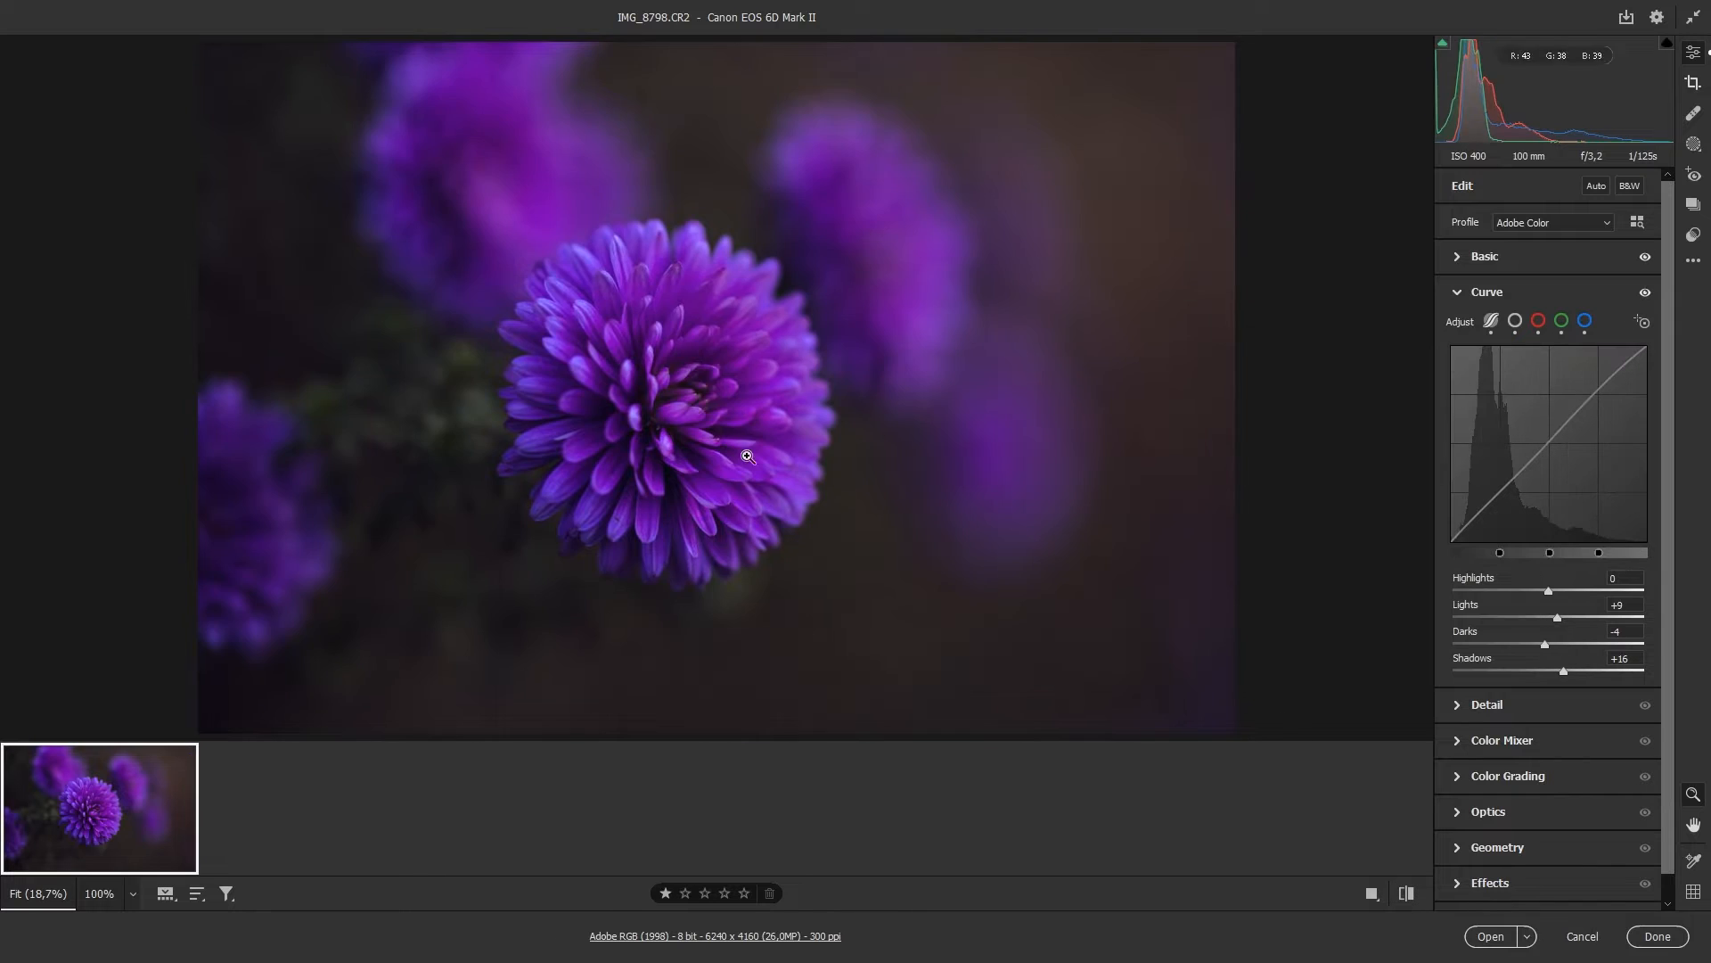
left_click(785, 372)
left_click(785, 372)
Step: Set the Calibration primaries to Red hue -6, saturation -5, Green saturation -11, Blue hue +1, saturation +15, and compare before and after
left_click(1502, 740)
left_click(1526, 823)
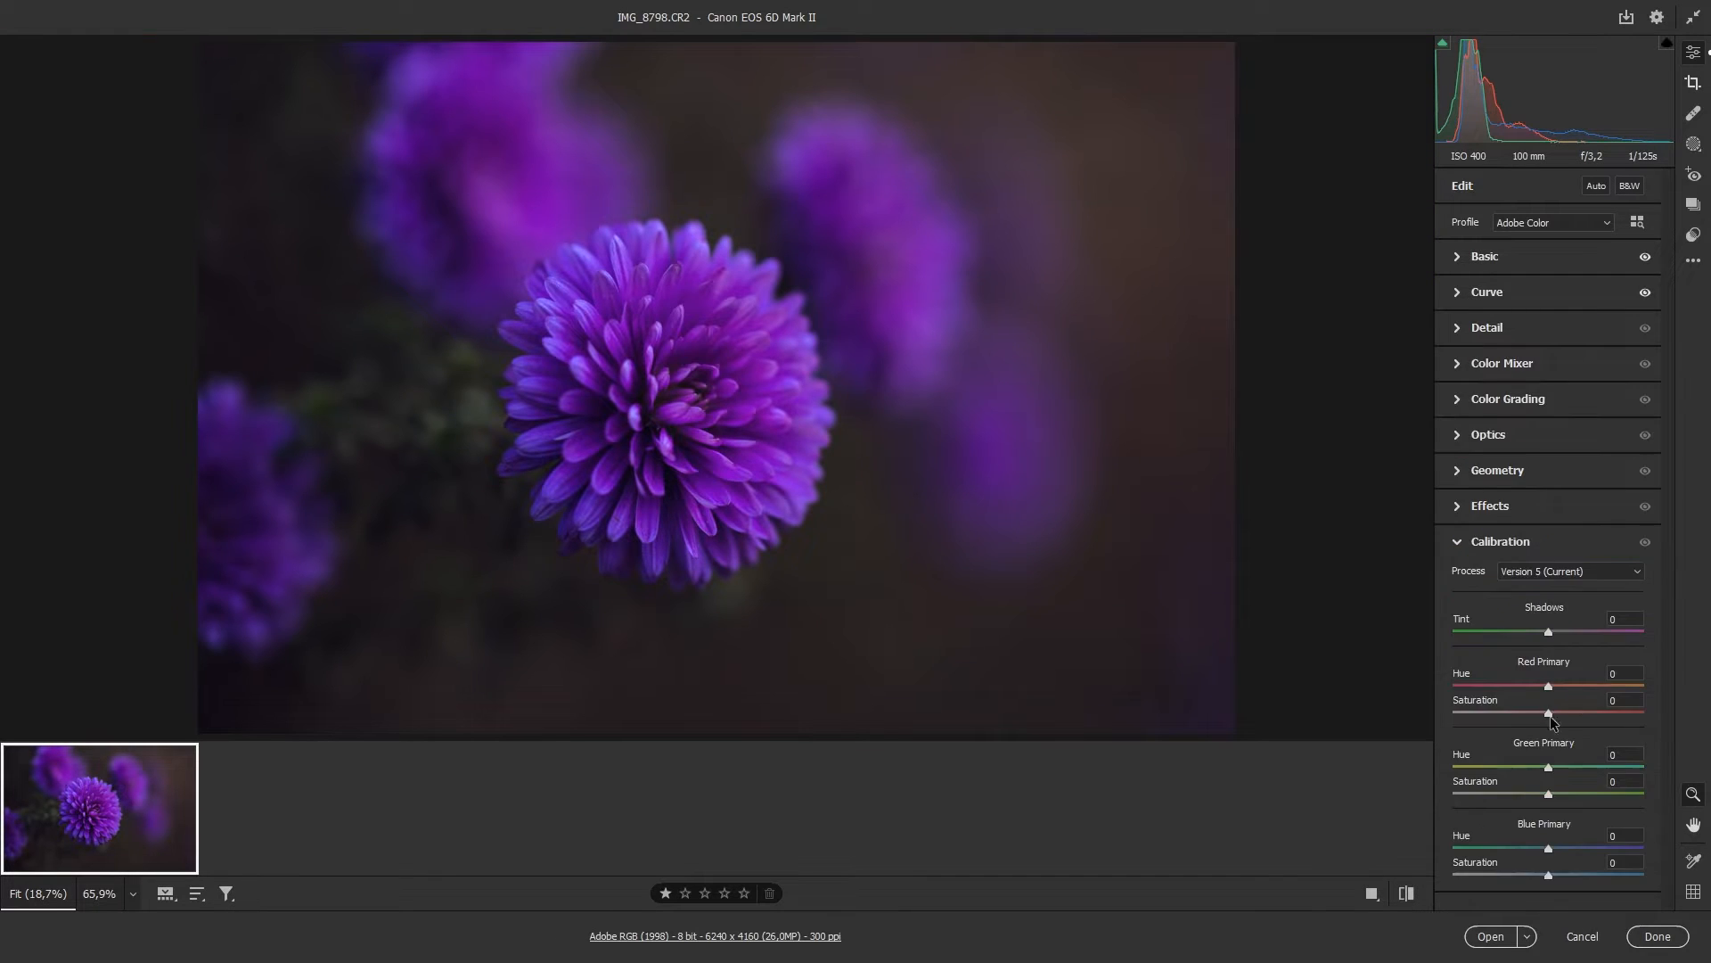
left_click_drag(1549, 711, 1523, 713)
left_click_drag(1558, 875, 1560, 875)
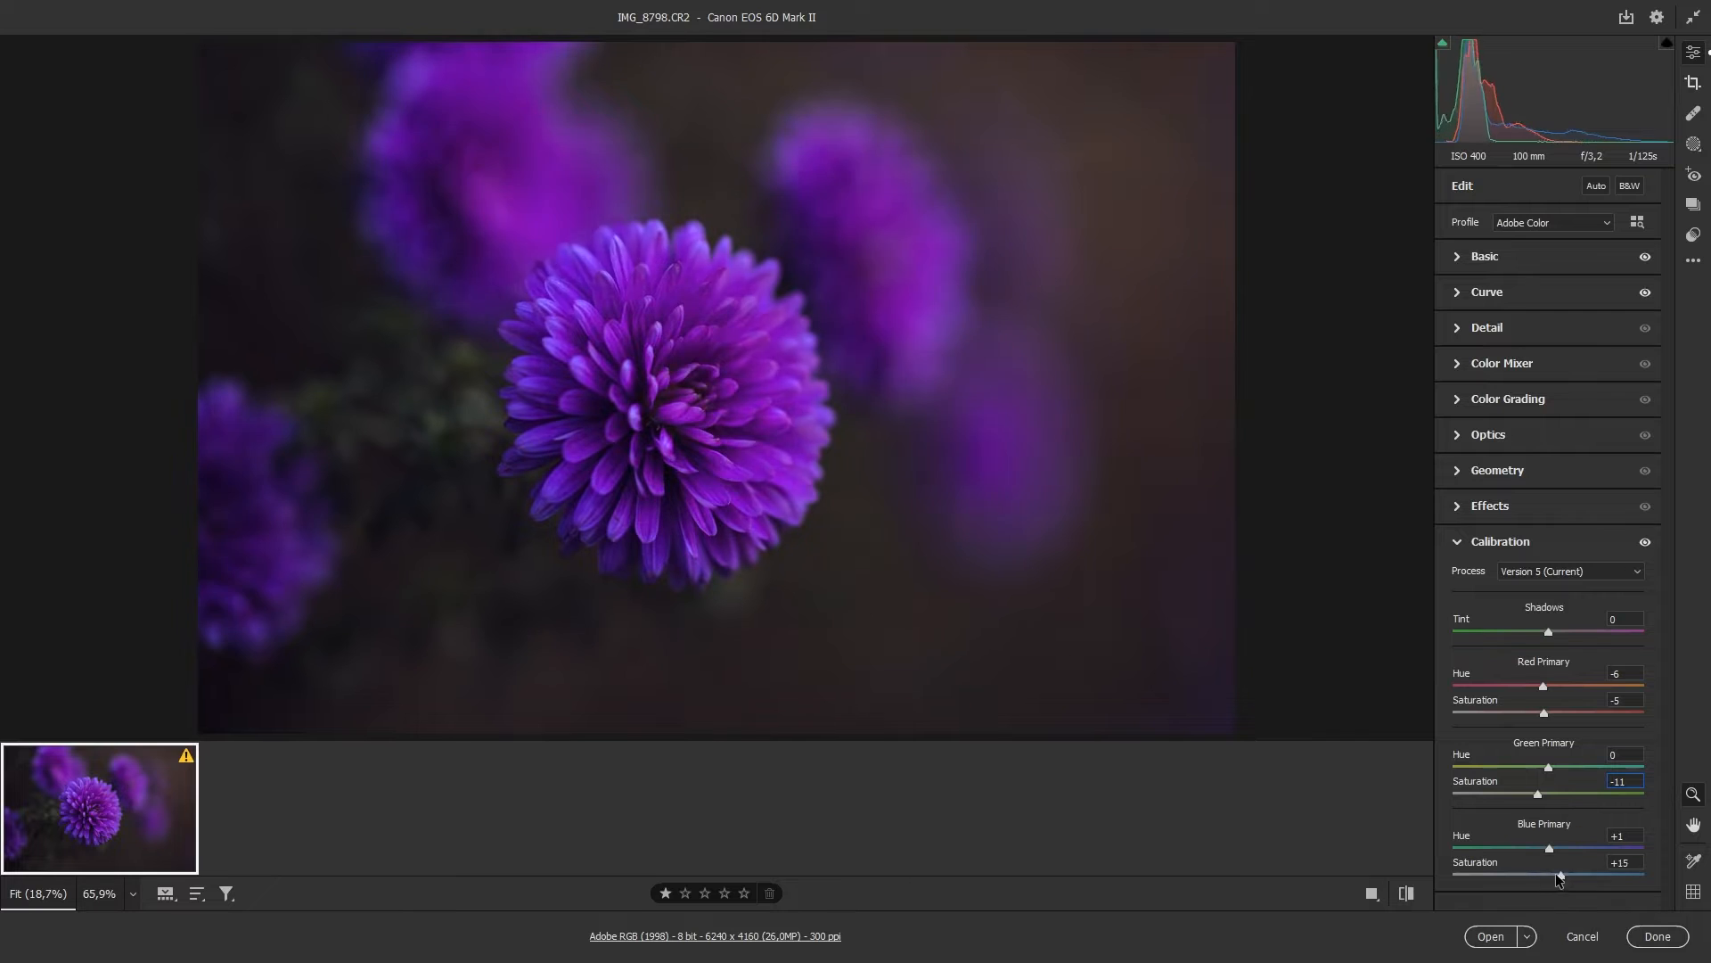
left_click(1647, 550)
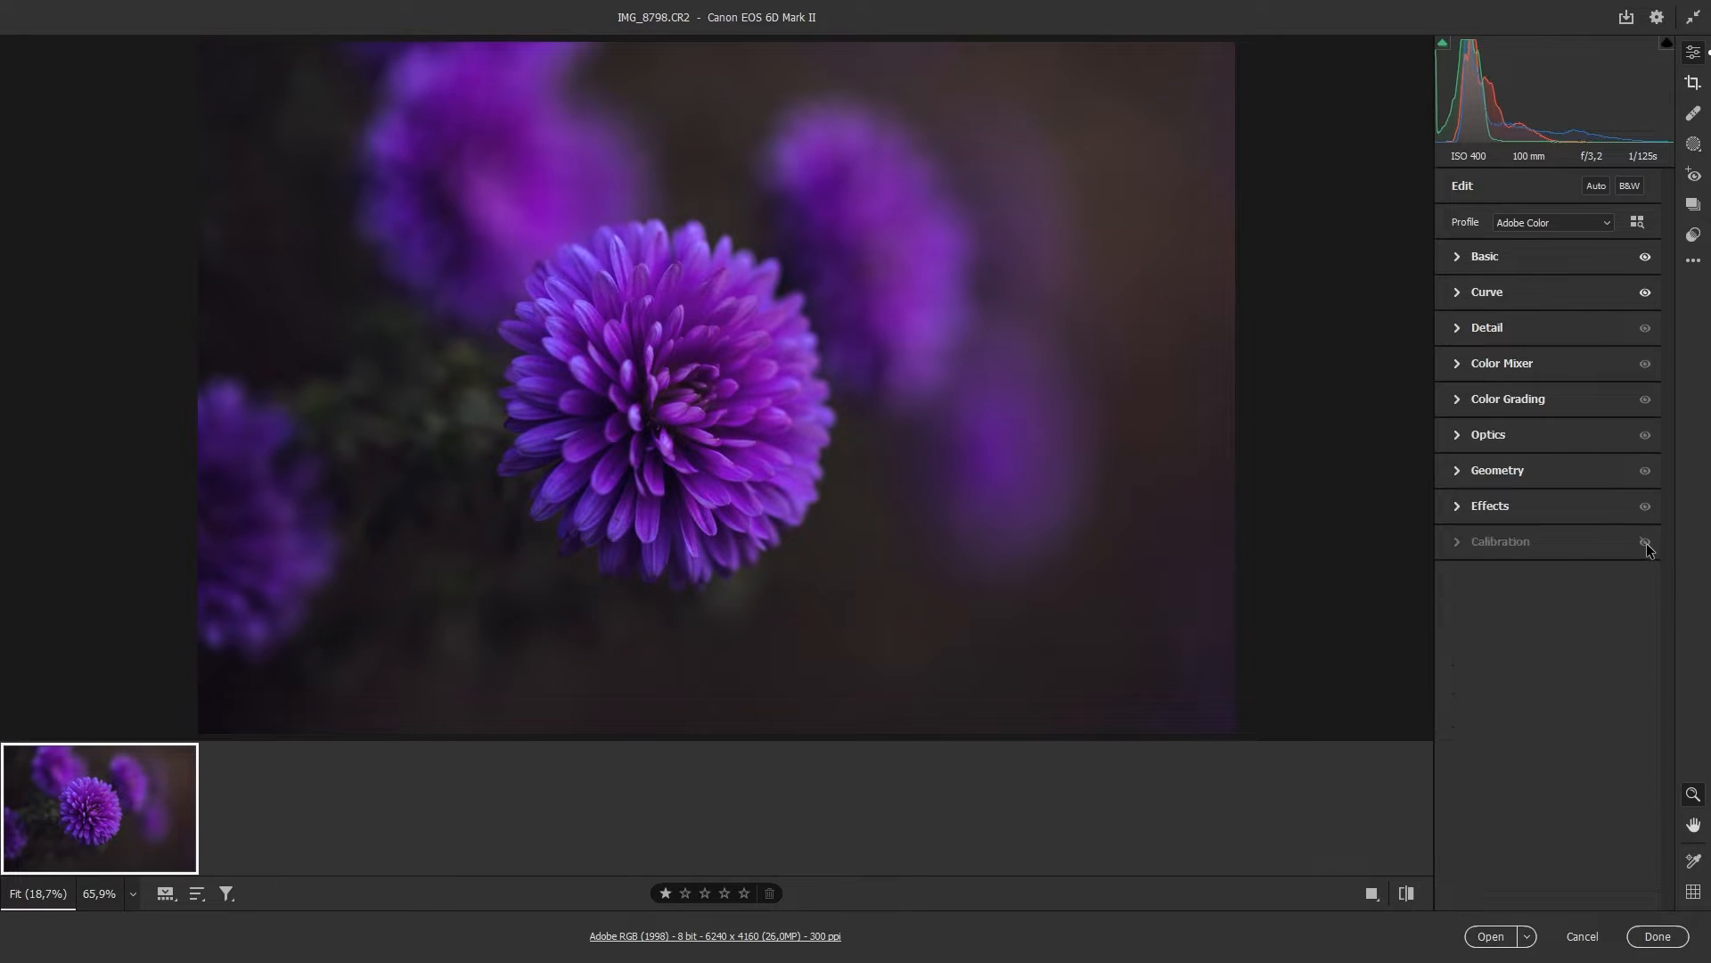
left_click(1647, 550)
Step: Color grade the shadows with hue 281 and saturation 11, raise their luminance, and tint the highlights slightly
left_click(1508, 401)
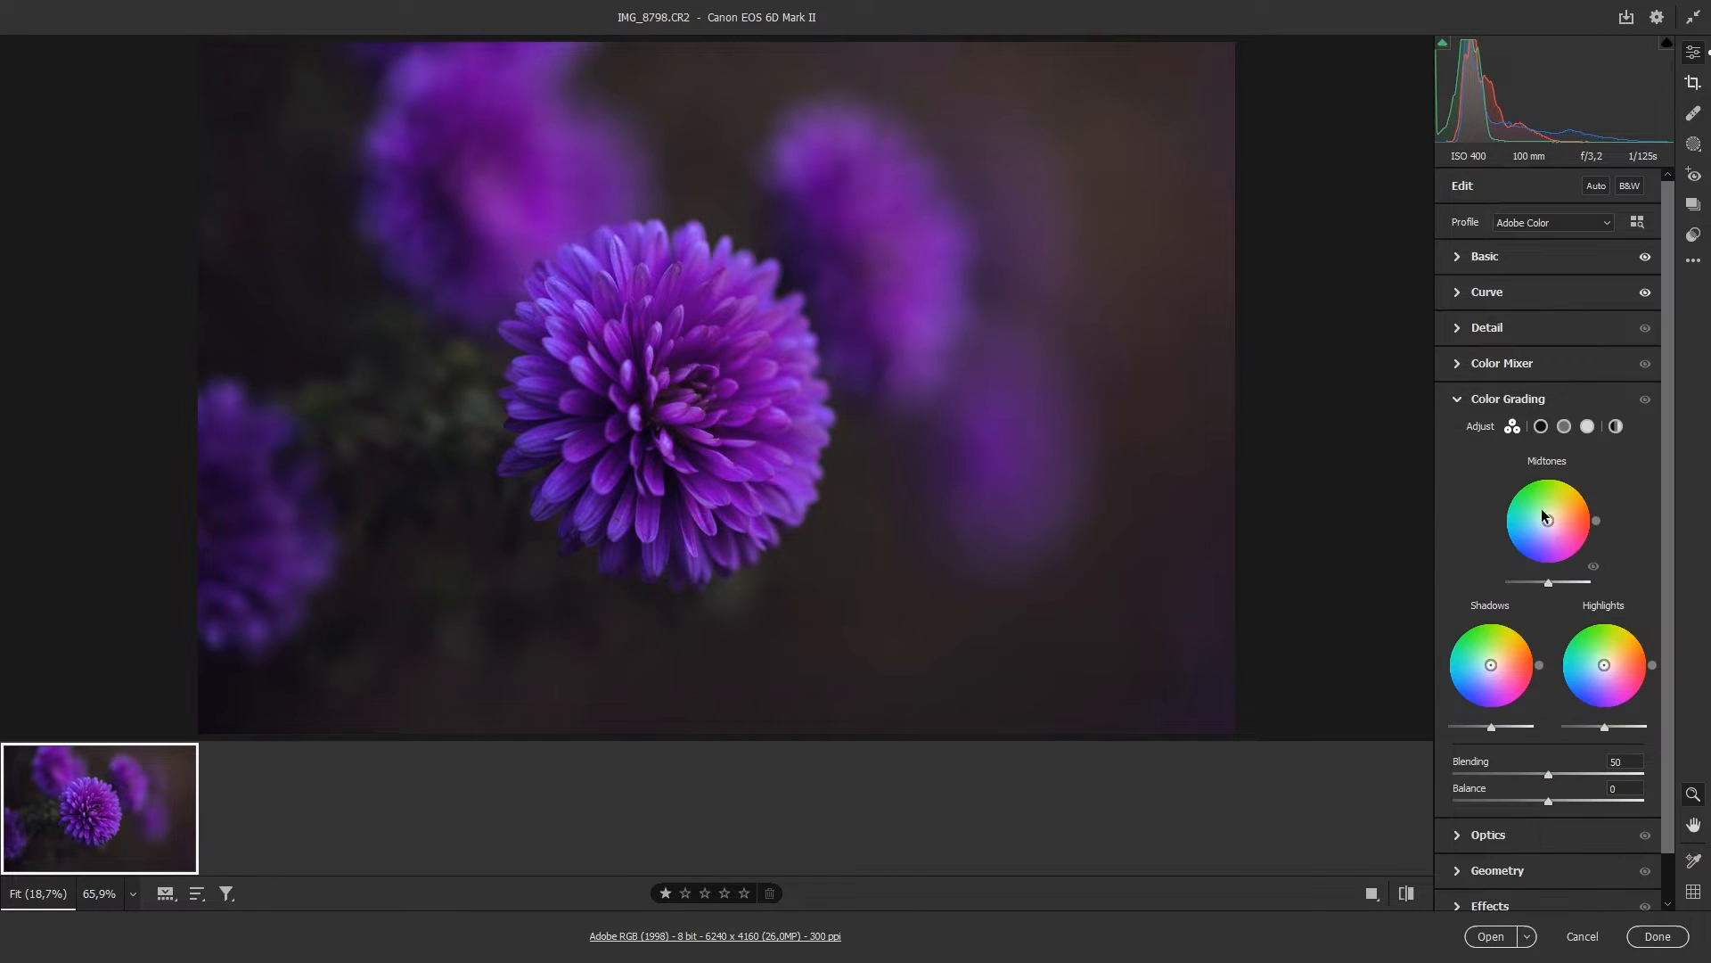
left_click_drag(1491, 667, 1492, 671)
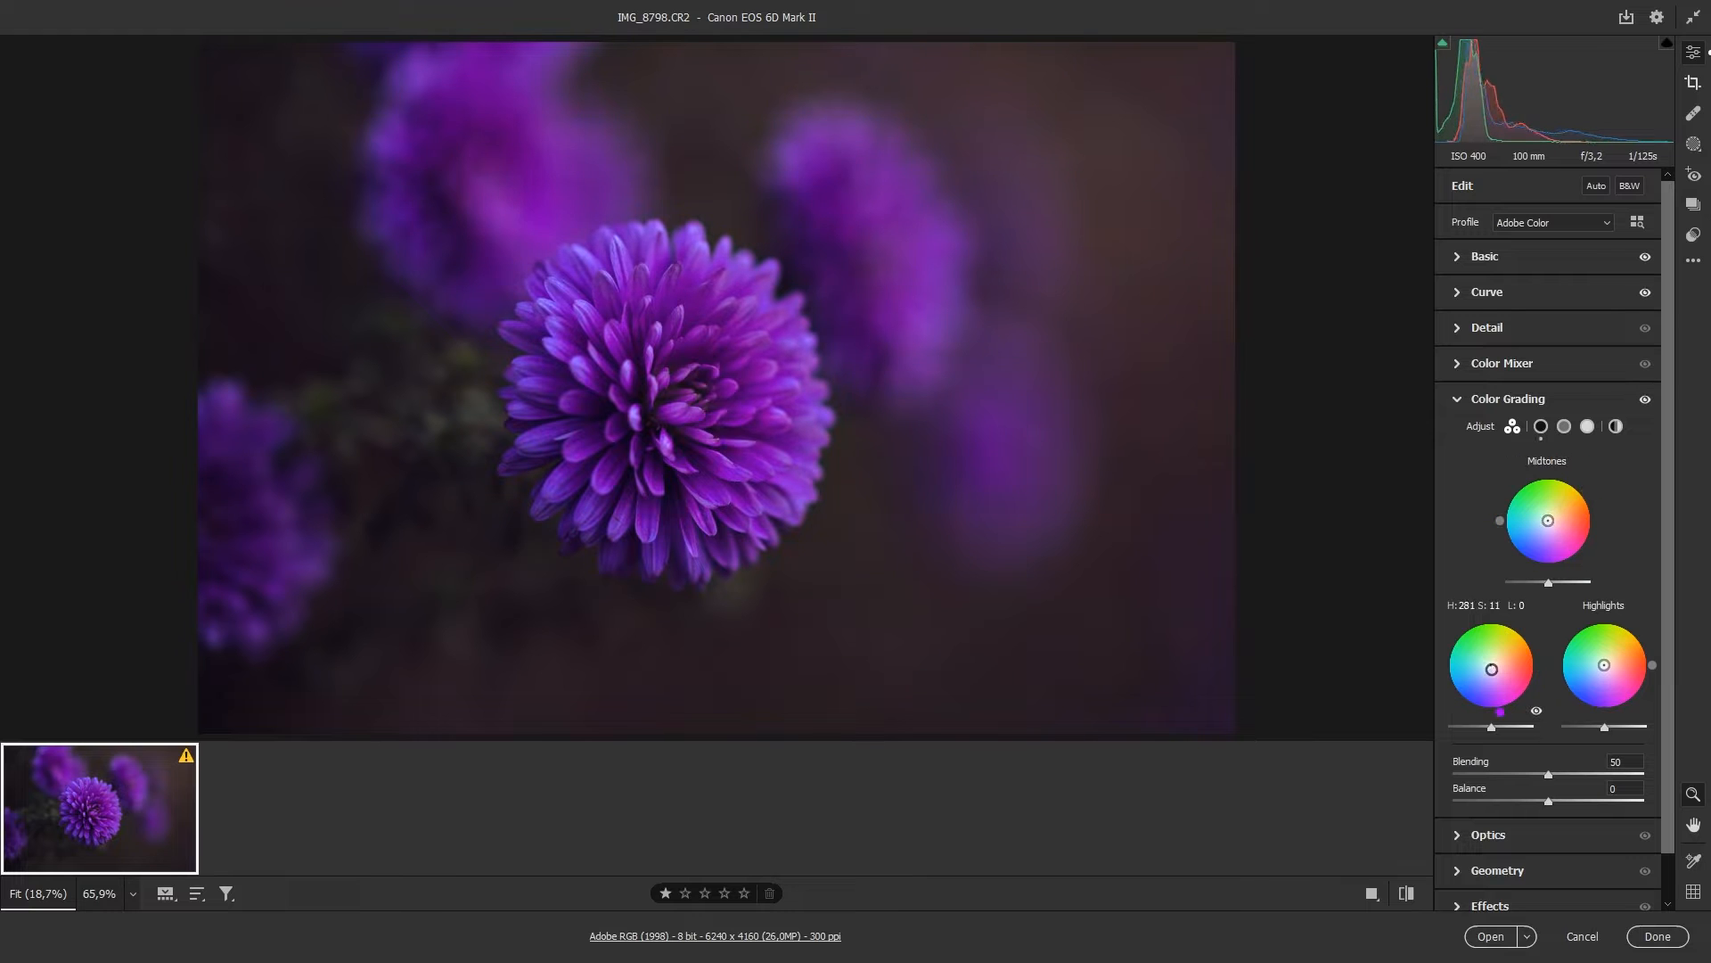
left_click_drag(1491, 727, 1497, 728)
left_click_drag(1604, 665, 1612, 664)
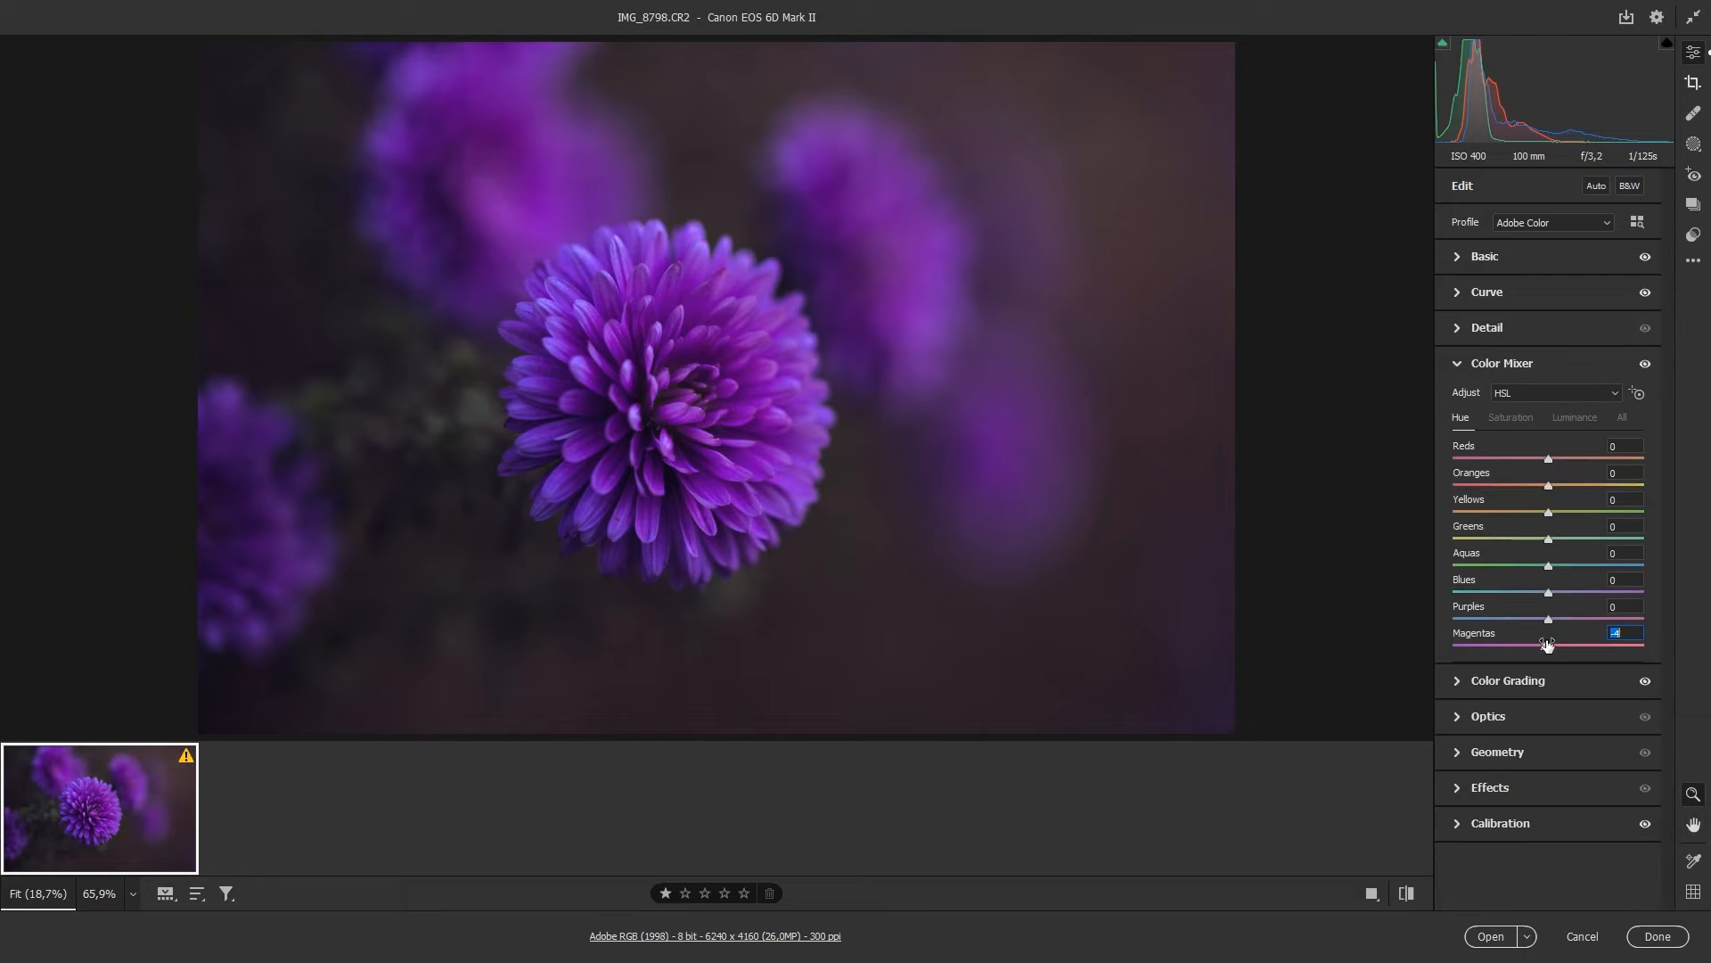
Step: Fine-tune the purple and magenta hues in the Color Mixer, and set luminance to Aquas -2, Blues +2 and Purples -4
mouse_move(1548, 618)
left_mouse_down()
mouse_move(1394, 611)
mouse_move(1552, 595)
left_mouse_up()
left_click(1575, 417)
mouse_move(1548, 592)
left_mouse_down()
mouse_move(1573, 590)
mouse_move(1541, 615)
left_mouse_up()
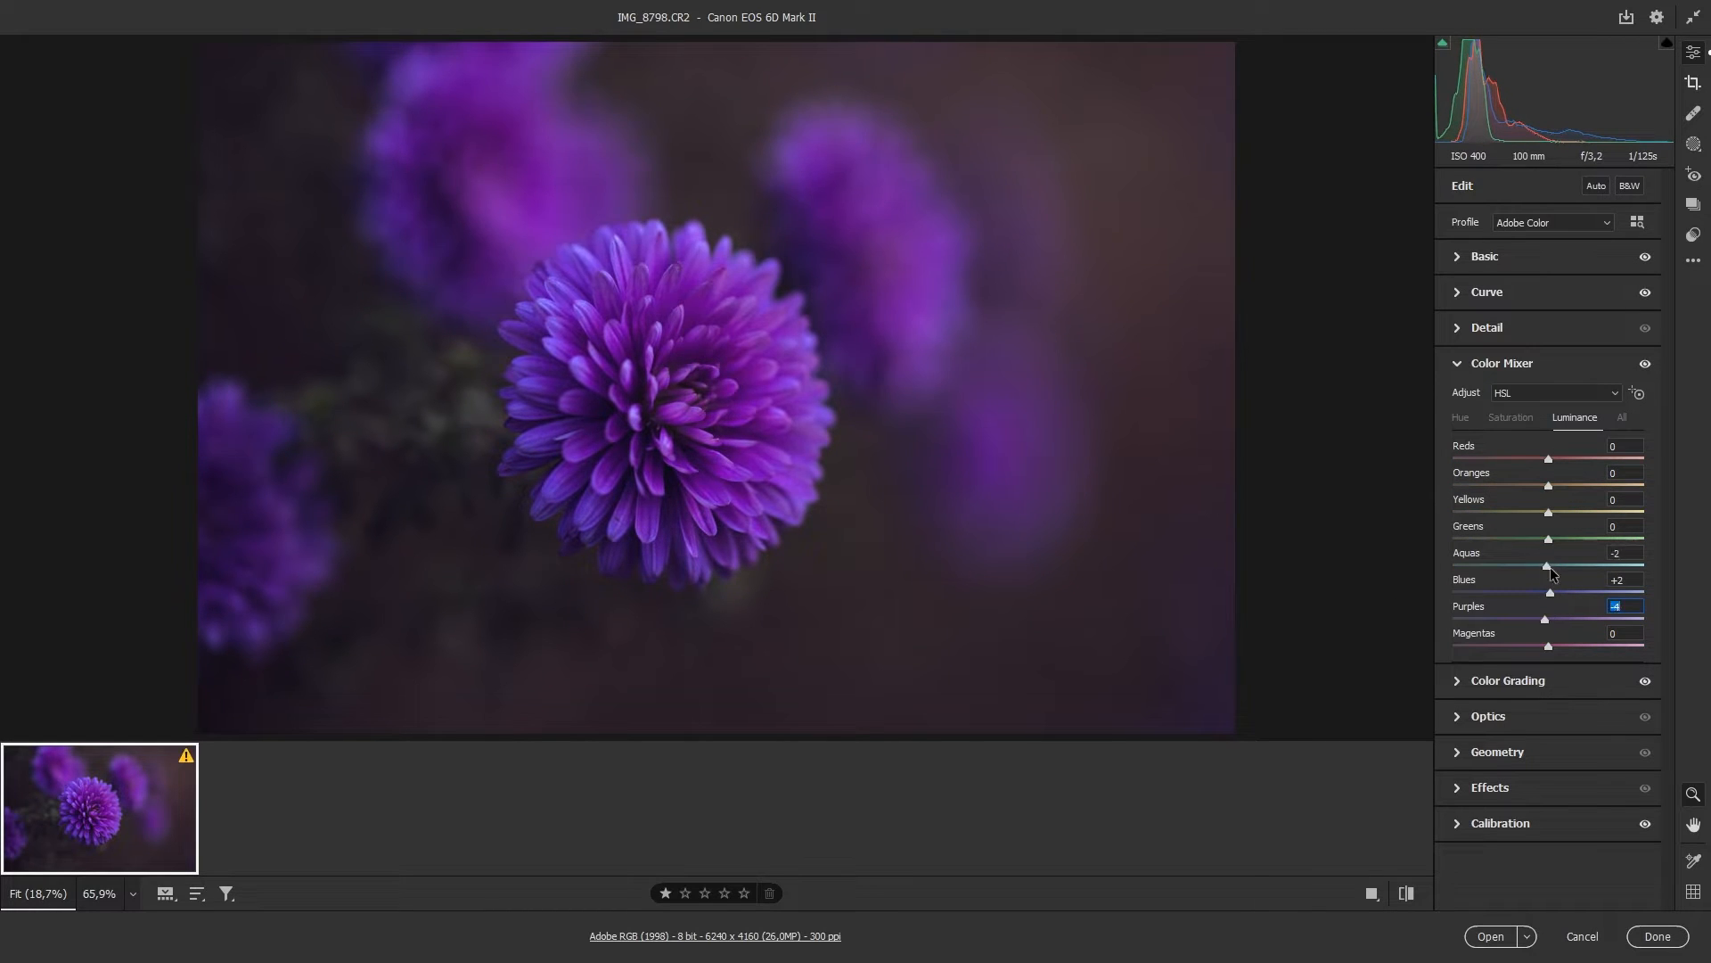
Step: Open the developed photo in Photoshop and add a Selective Color adjustment layer with the Flowers preset
left_click(1491, 936)
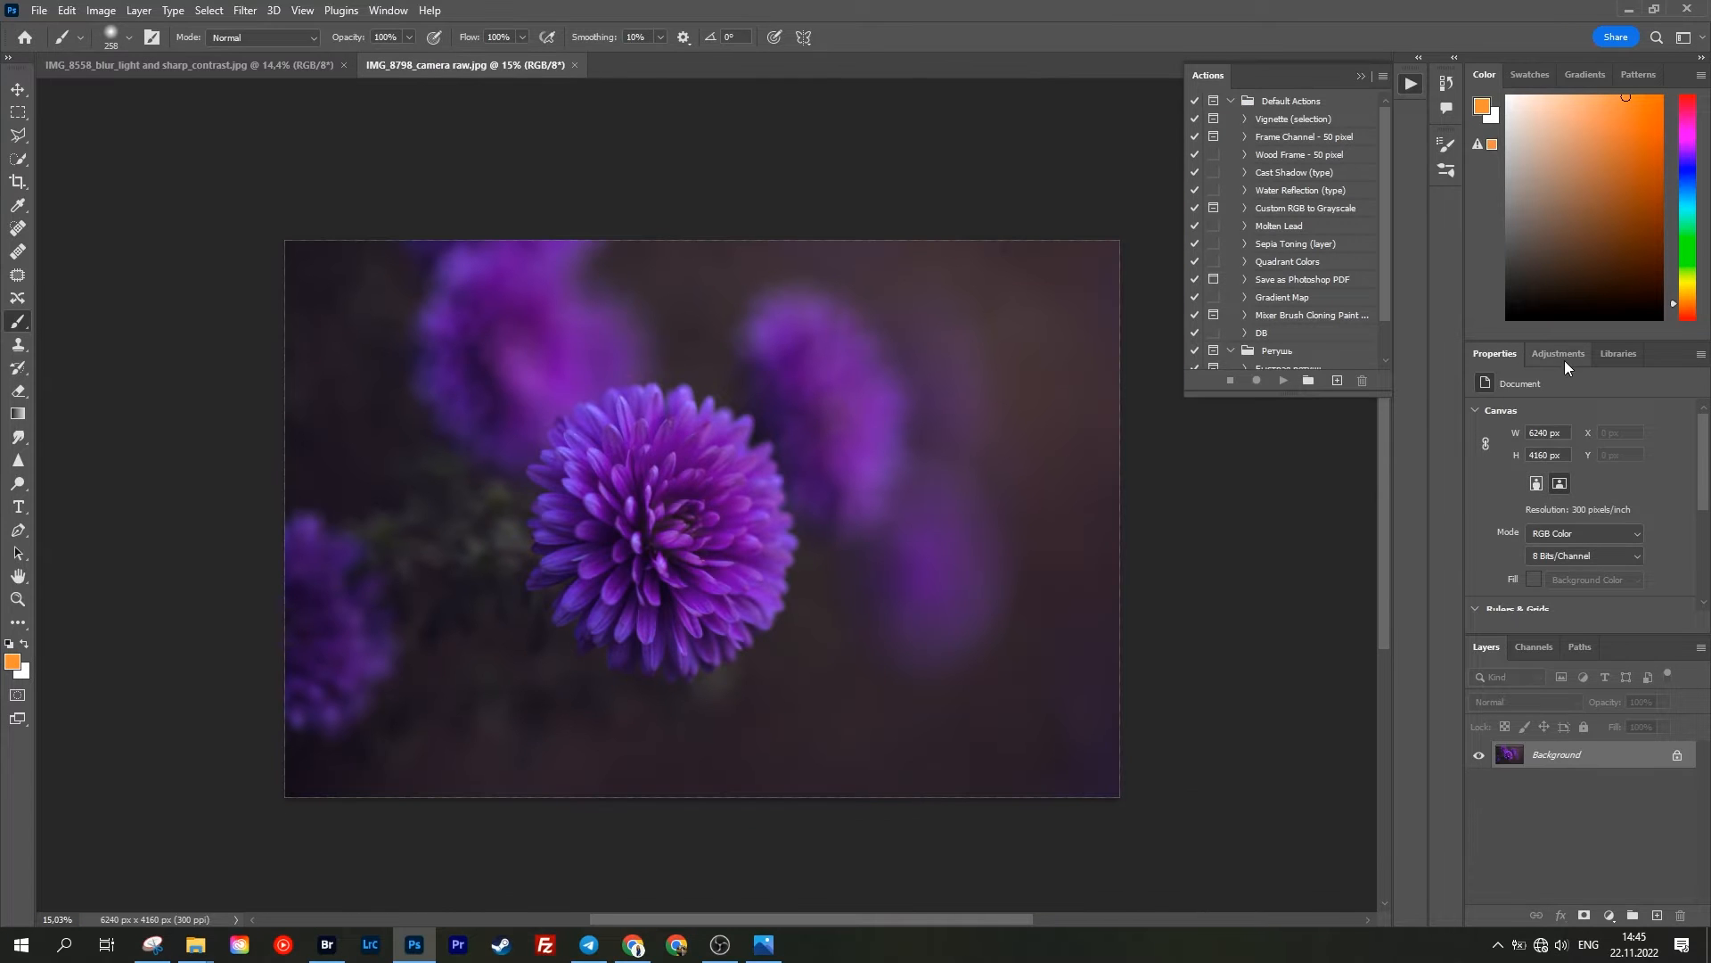
left_click(1564, 359)
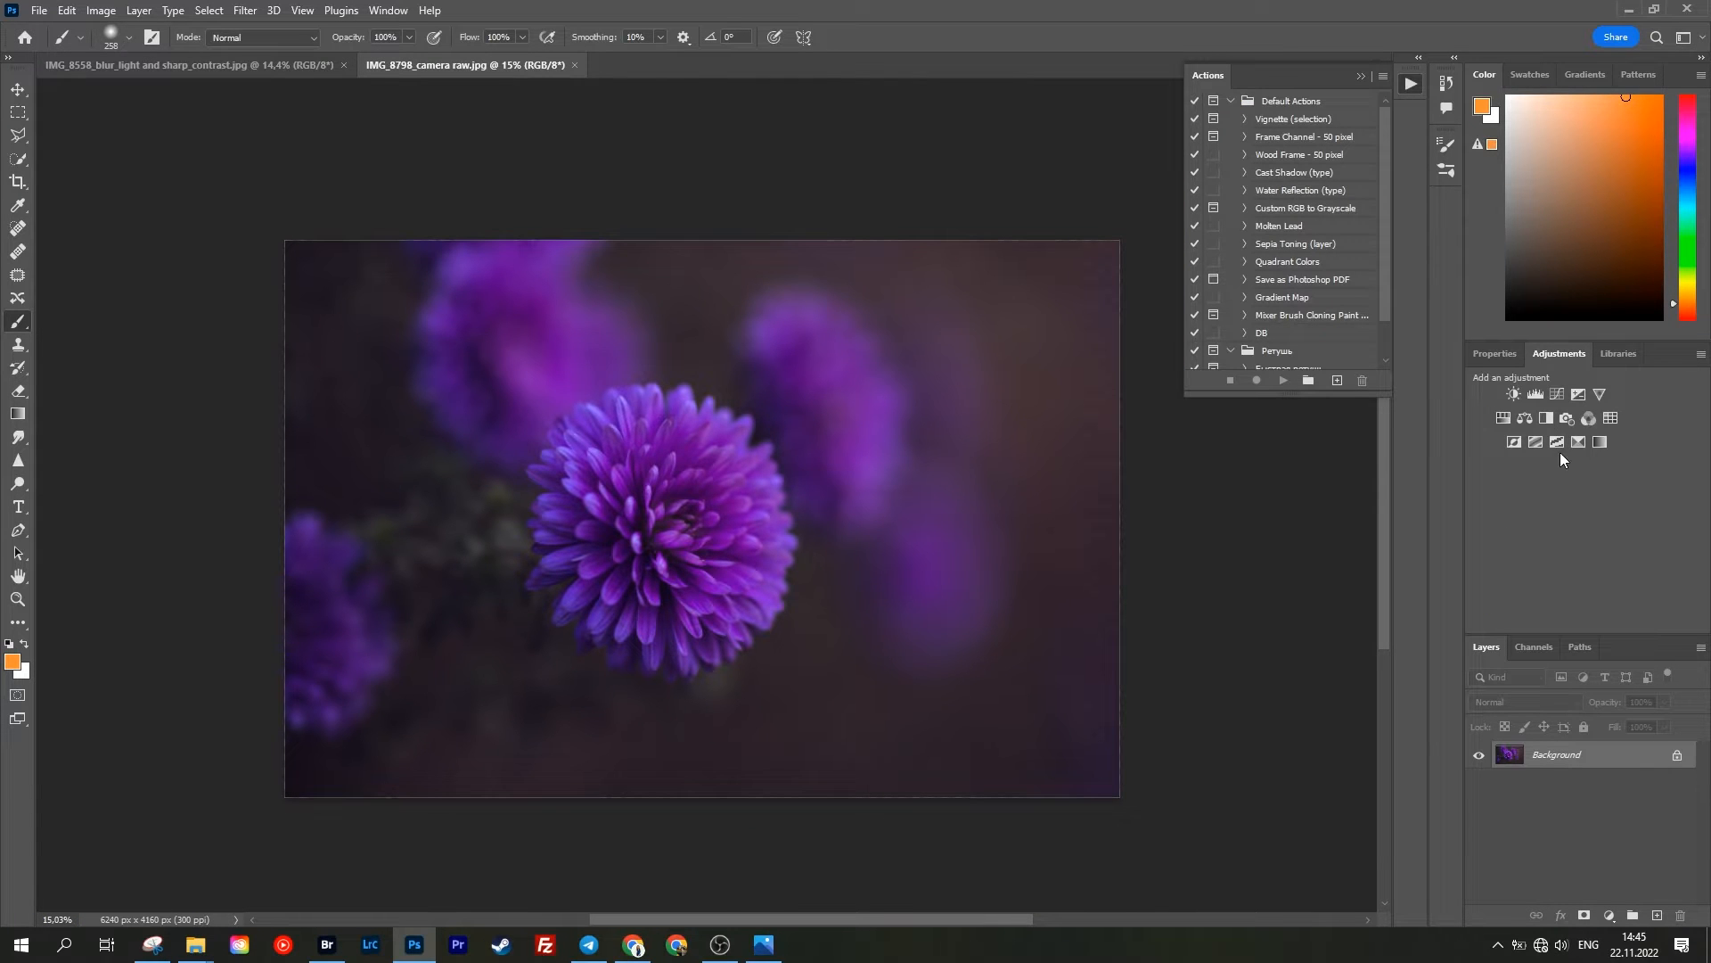
left_click(1575, 444)
left_click(1569, 408)
left_click(1569, 459)
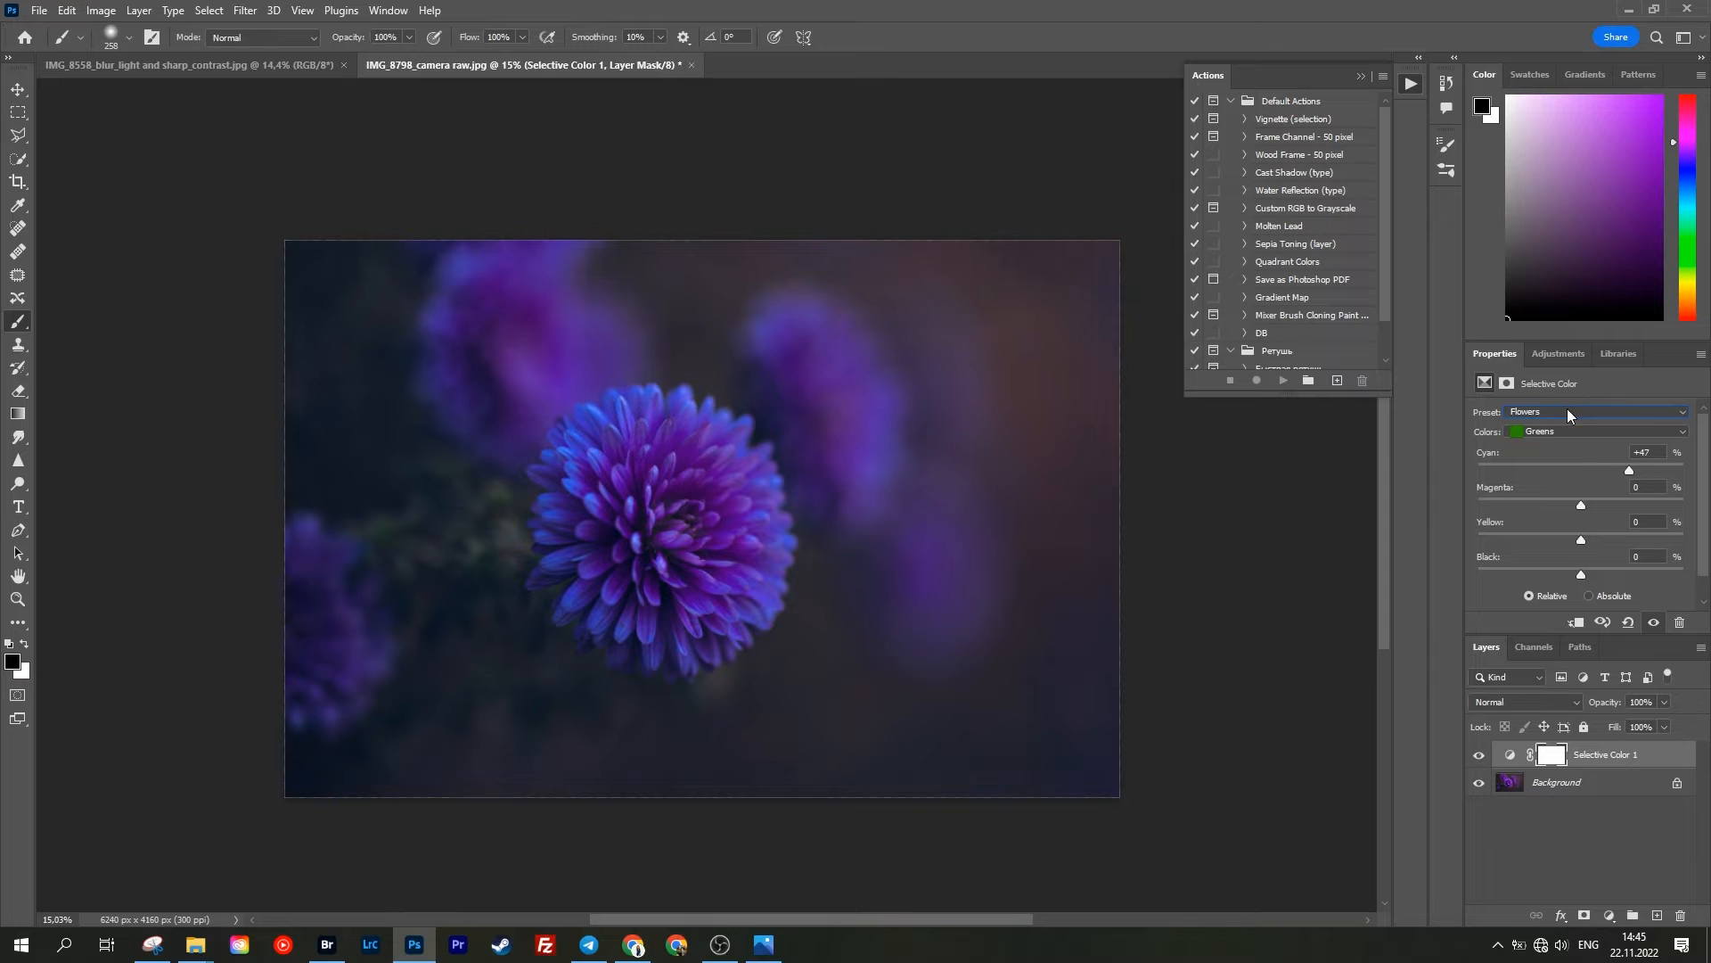
Step: Switch the Selective Color layer to a different preset and adjust its Blacks and Whites ranges
left_click(1567, 410)
left_click(1560, 444)
left_click(1560, 432)
left_click(1551, 555)
left_click(1569, 431)
left_click(1551, 530)
left_click_drag(1596, 505, 1577, 574)
Step: Compare the image without the adjustment, and set the Yellows to Cyan -31, Magenta -27, Yellow +3 and Black -10
left_click(1480, 756)
left_click(1480, 757)
scroll(1569, 430, "up", 5)
scroll(1569, 431, "down", 1)
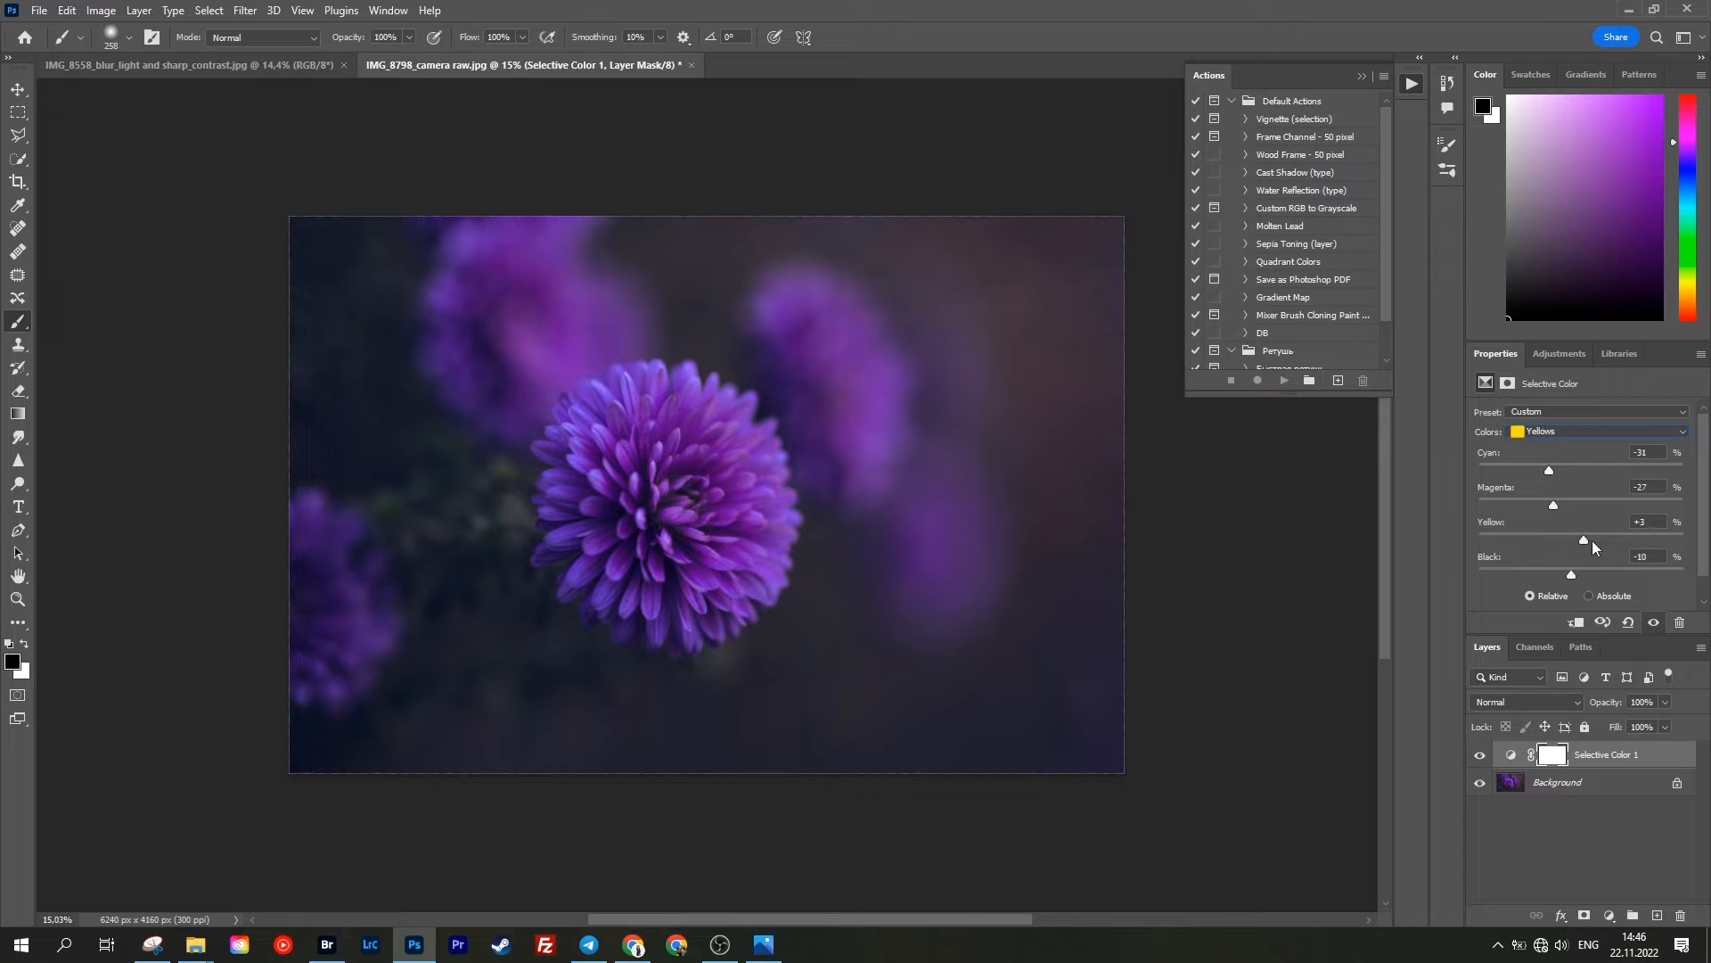
scroll(1590, 431, "up", 1)
Step: Adjust the Magentas, set Cyan to -23 for Whites and -7 for Neutrals, and reduce the adjustment layer's opacity slightly
left_click(1545, 433)
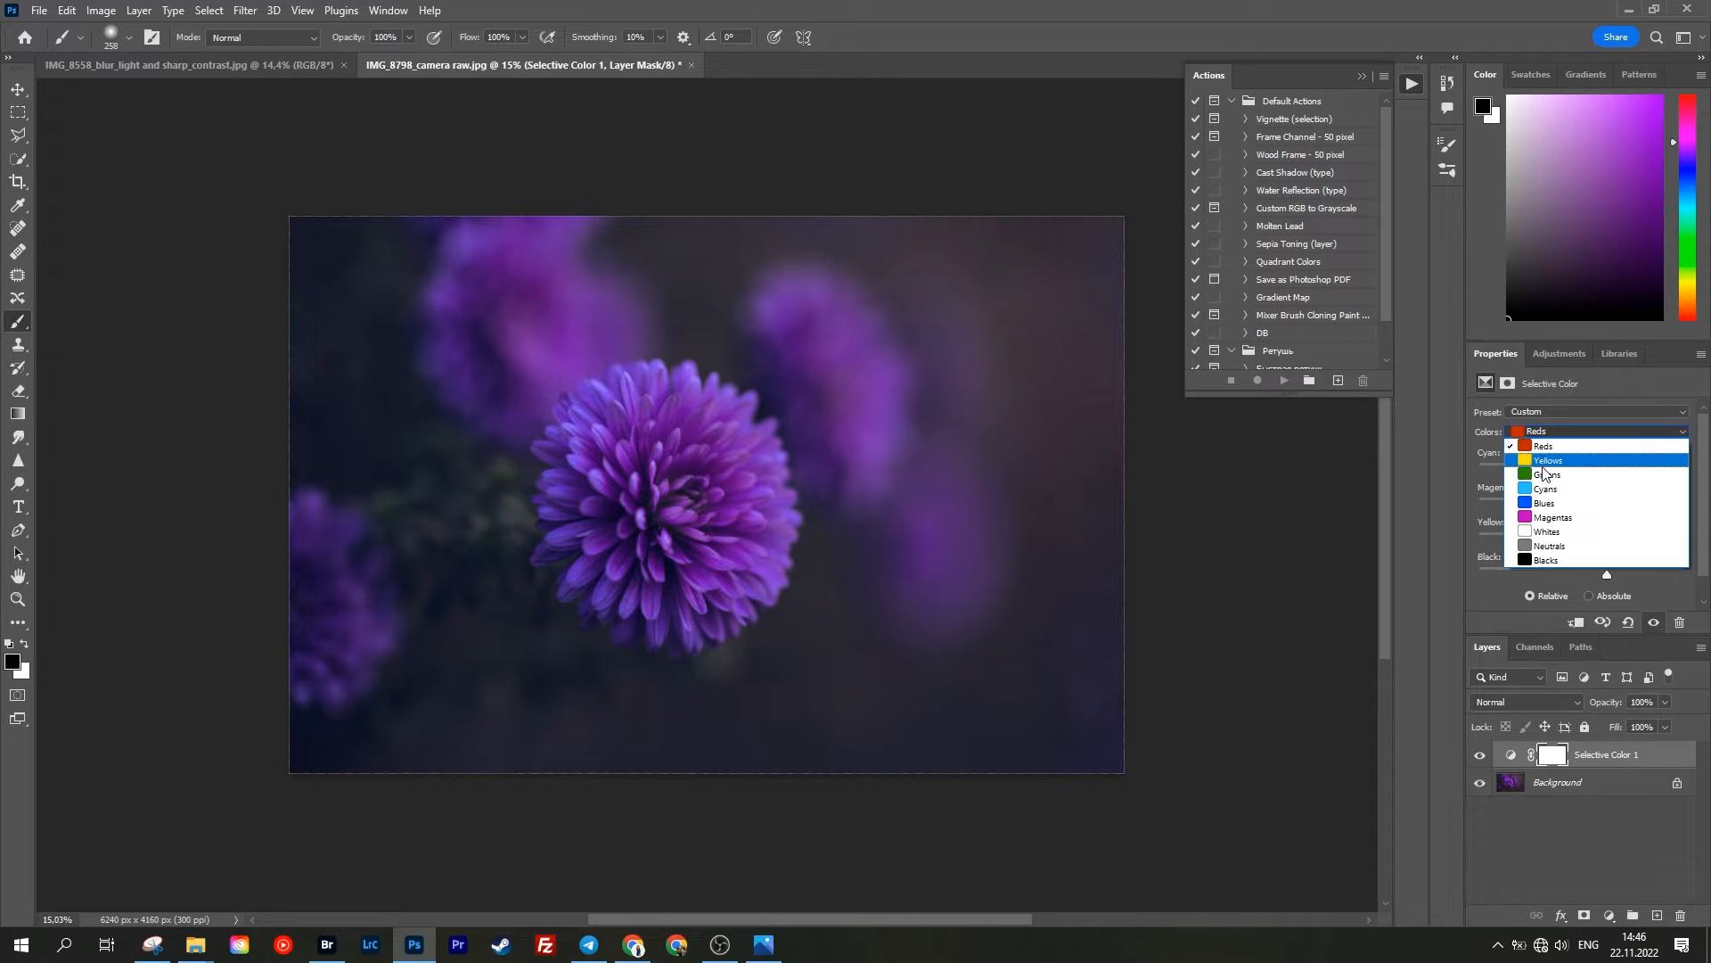
left_click(1551, 517)
left_click(1547, 432)
left_click(1547, 532)
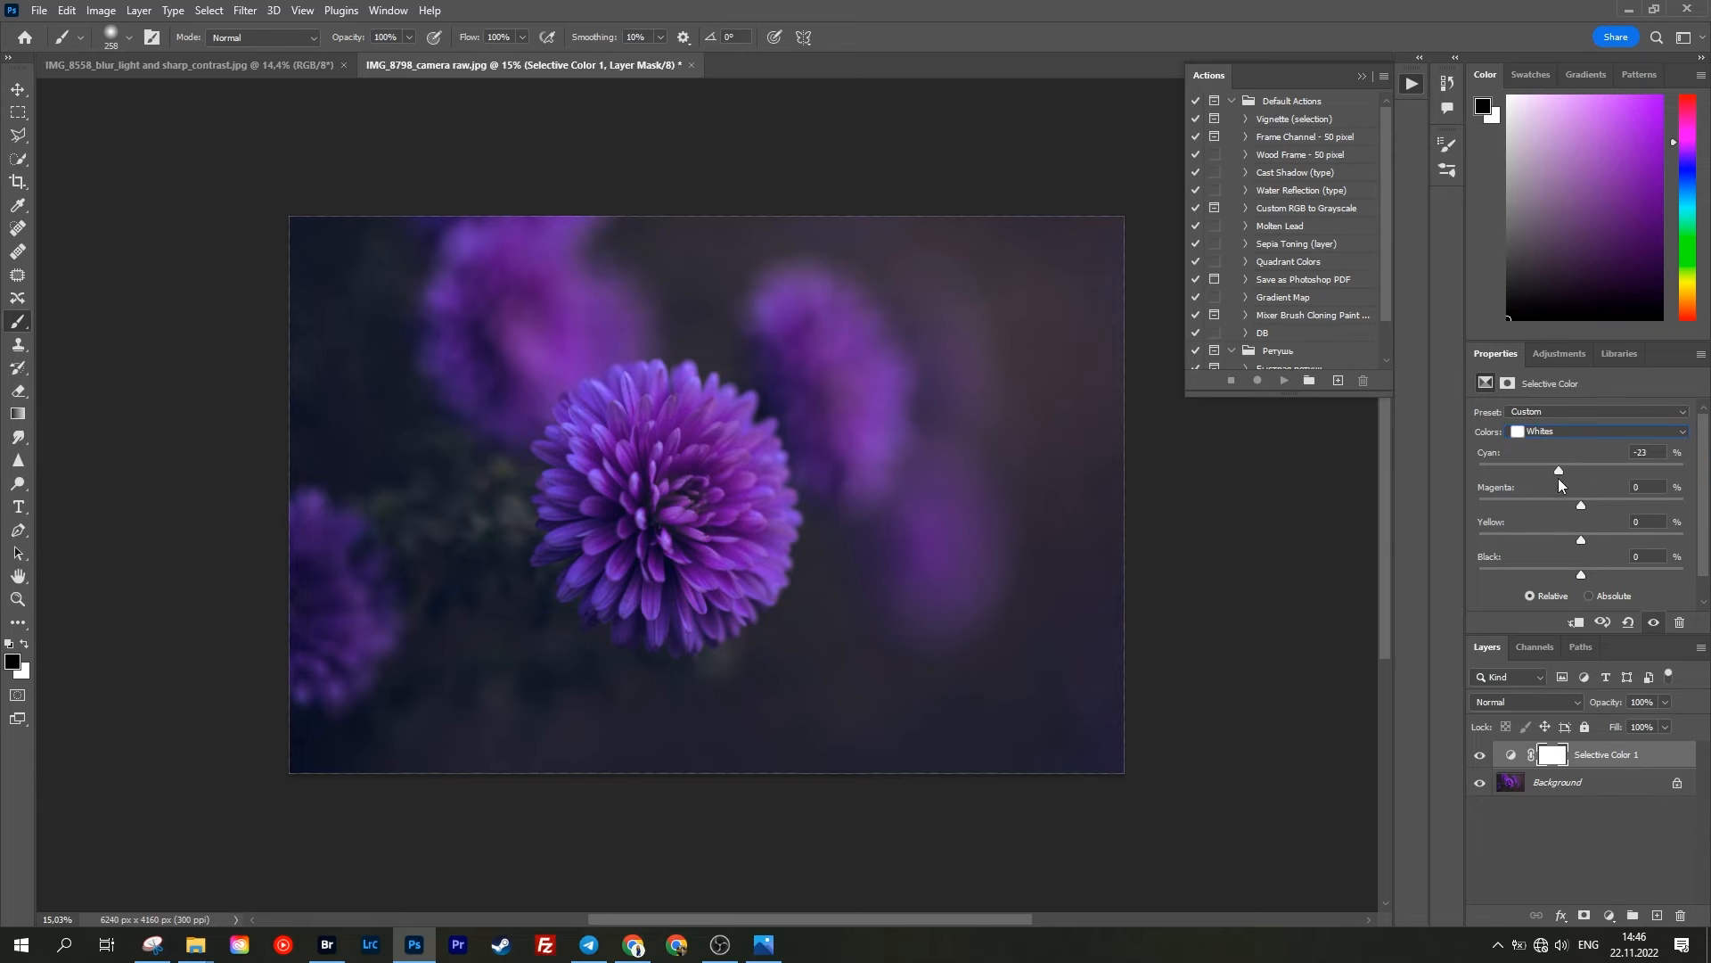
scroll(1567, 431, "down", 1)
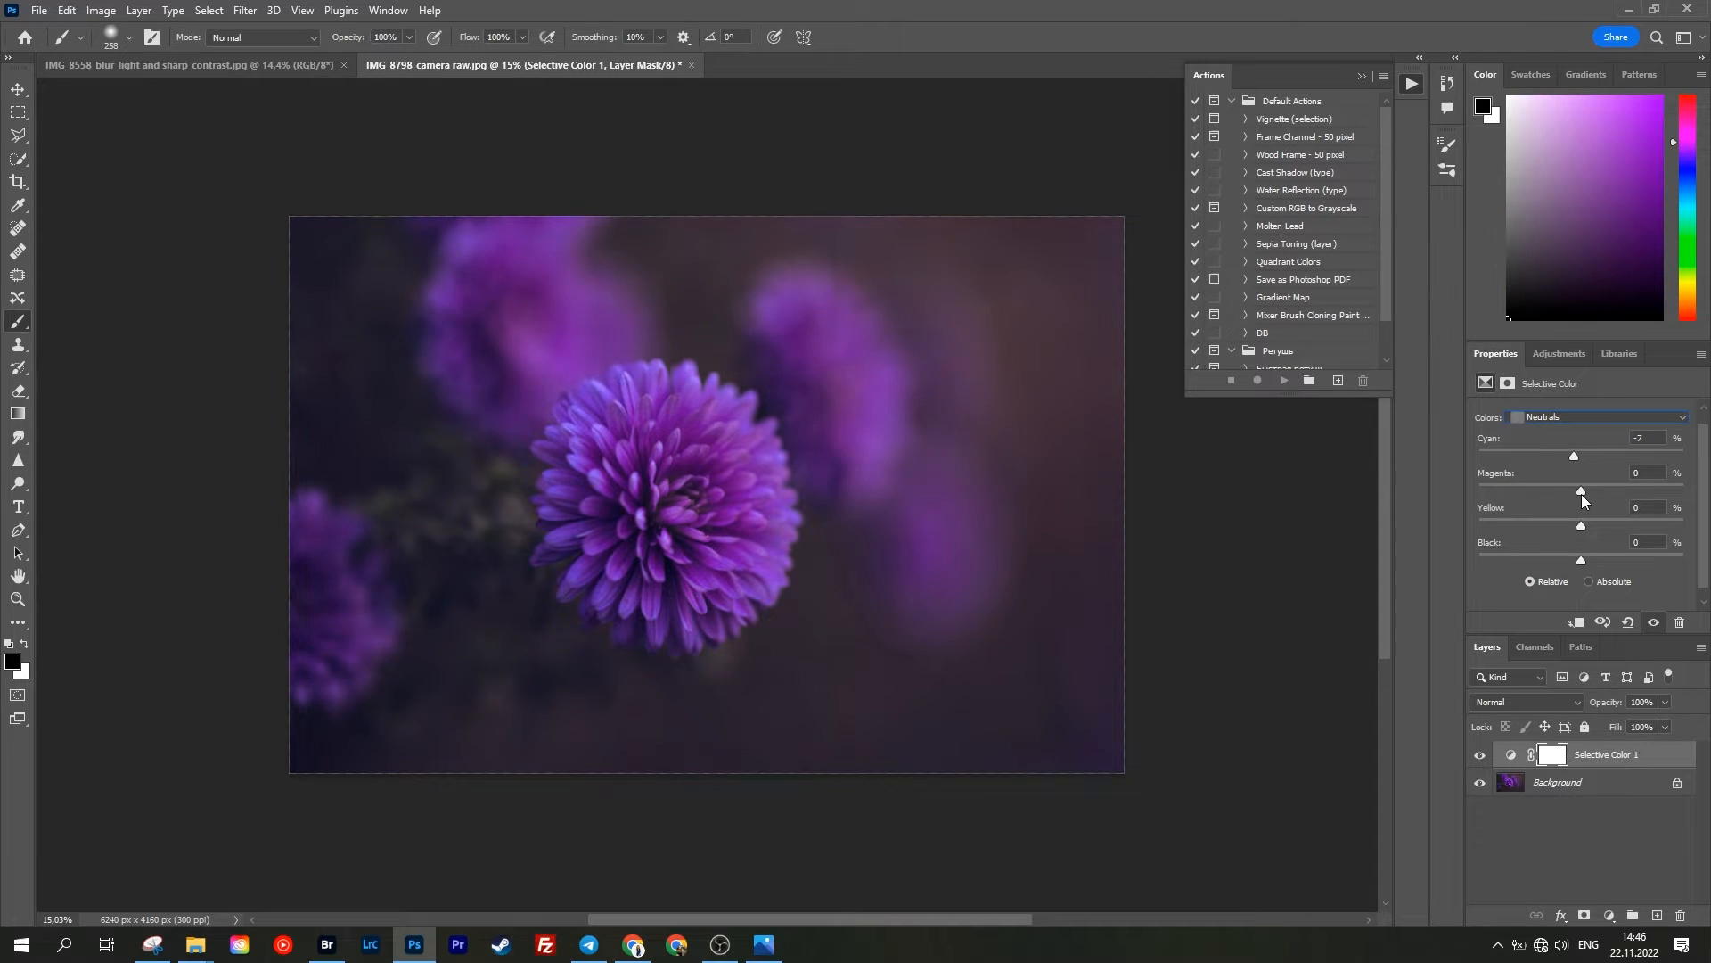
left_click_drag(1575, 559, 1583, 560)
left_click_drag(1618, 702, 1610, 704)
Step: Duplicate the Background layer and start an Iris Blur on the copy
left_click(1560, 783)
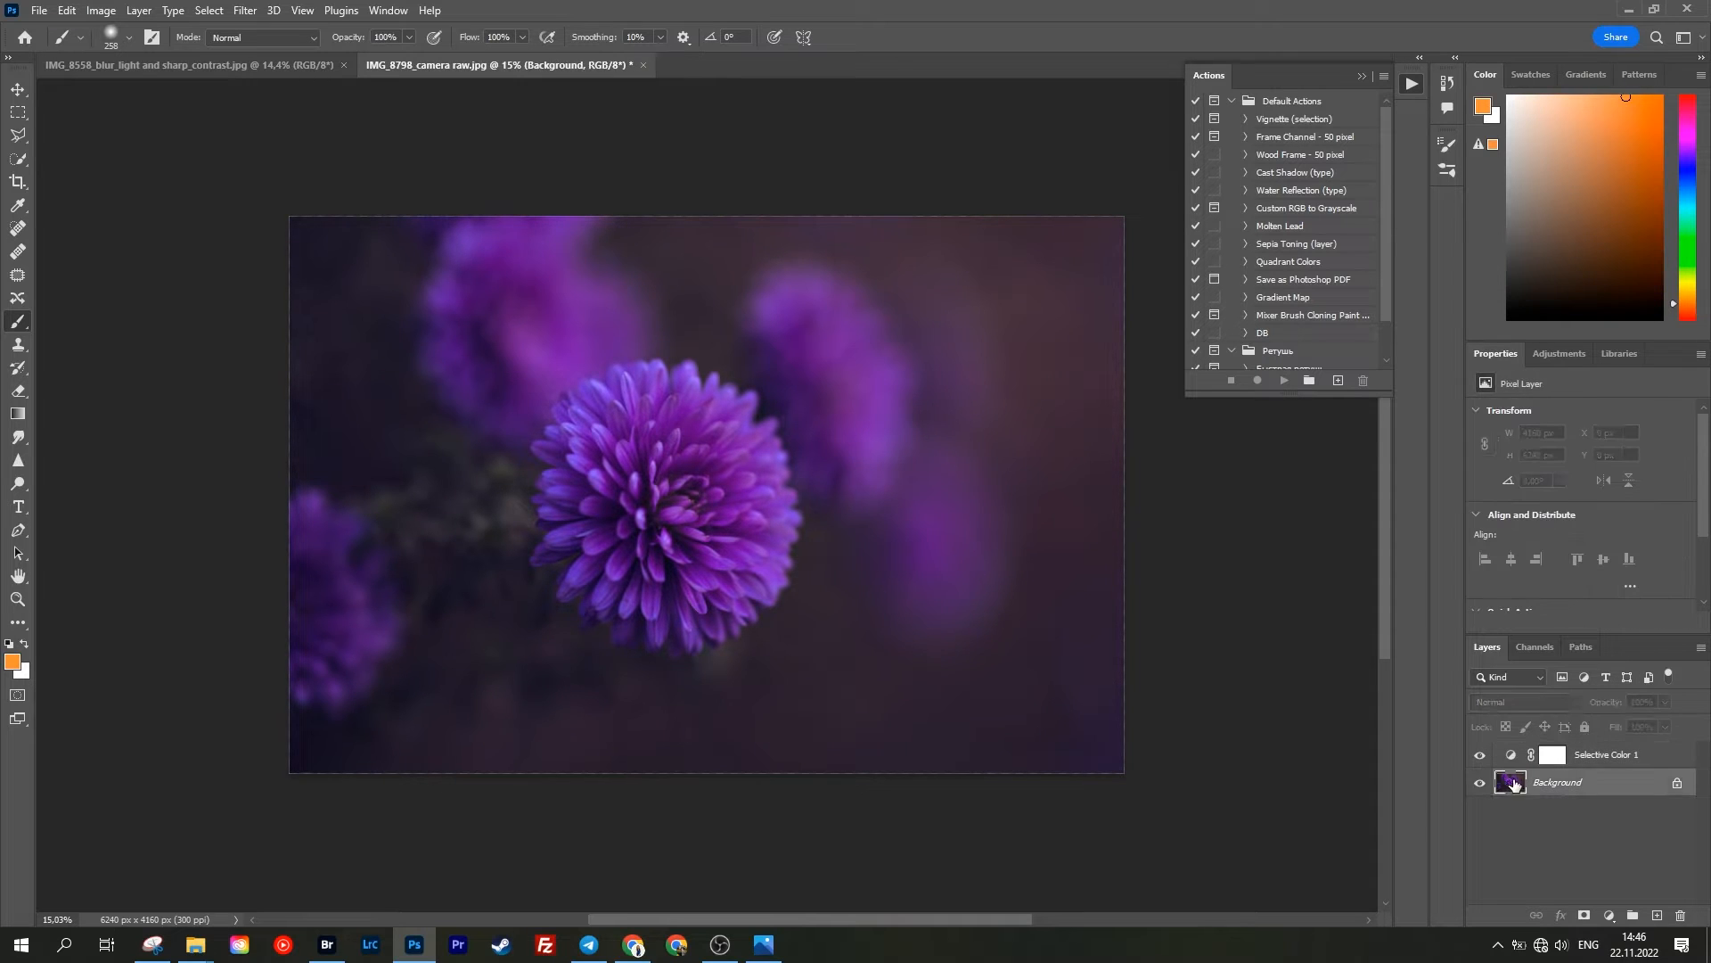
key("ctrl+j")
left_click(245, 10)
mouse_move(273, 255)
left_click(482, 272)
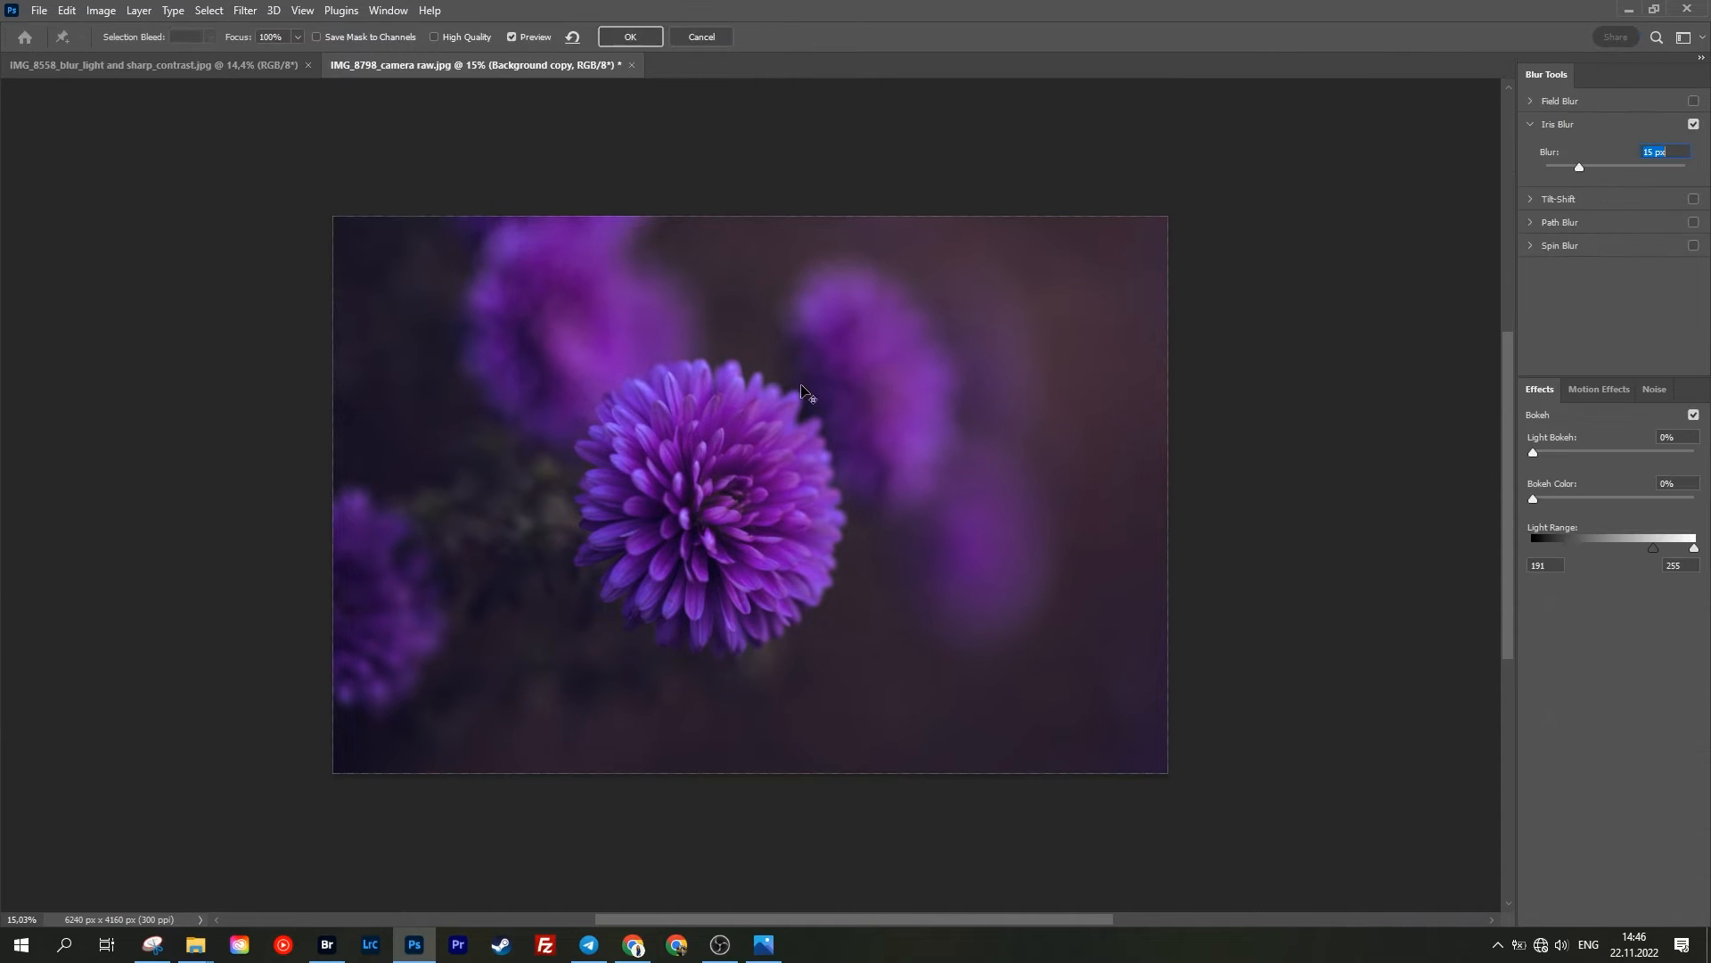
Step: Fit the iris blur ellipse around the central flower, increase the blur well above 15 px, and apply it
left_click_drag(751, 495, 734, 496)
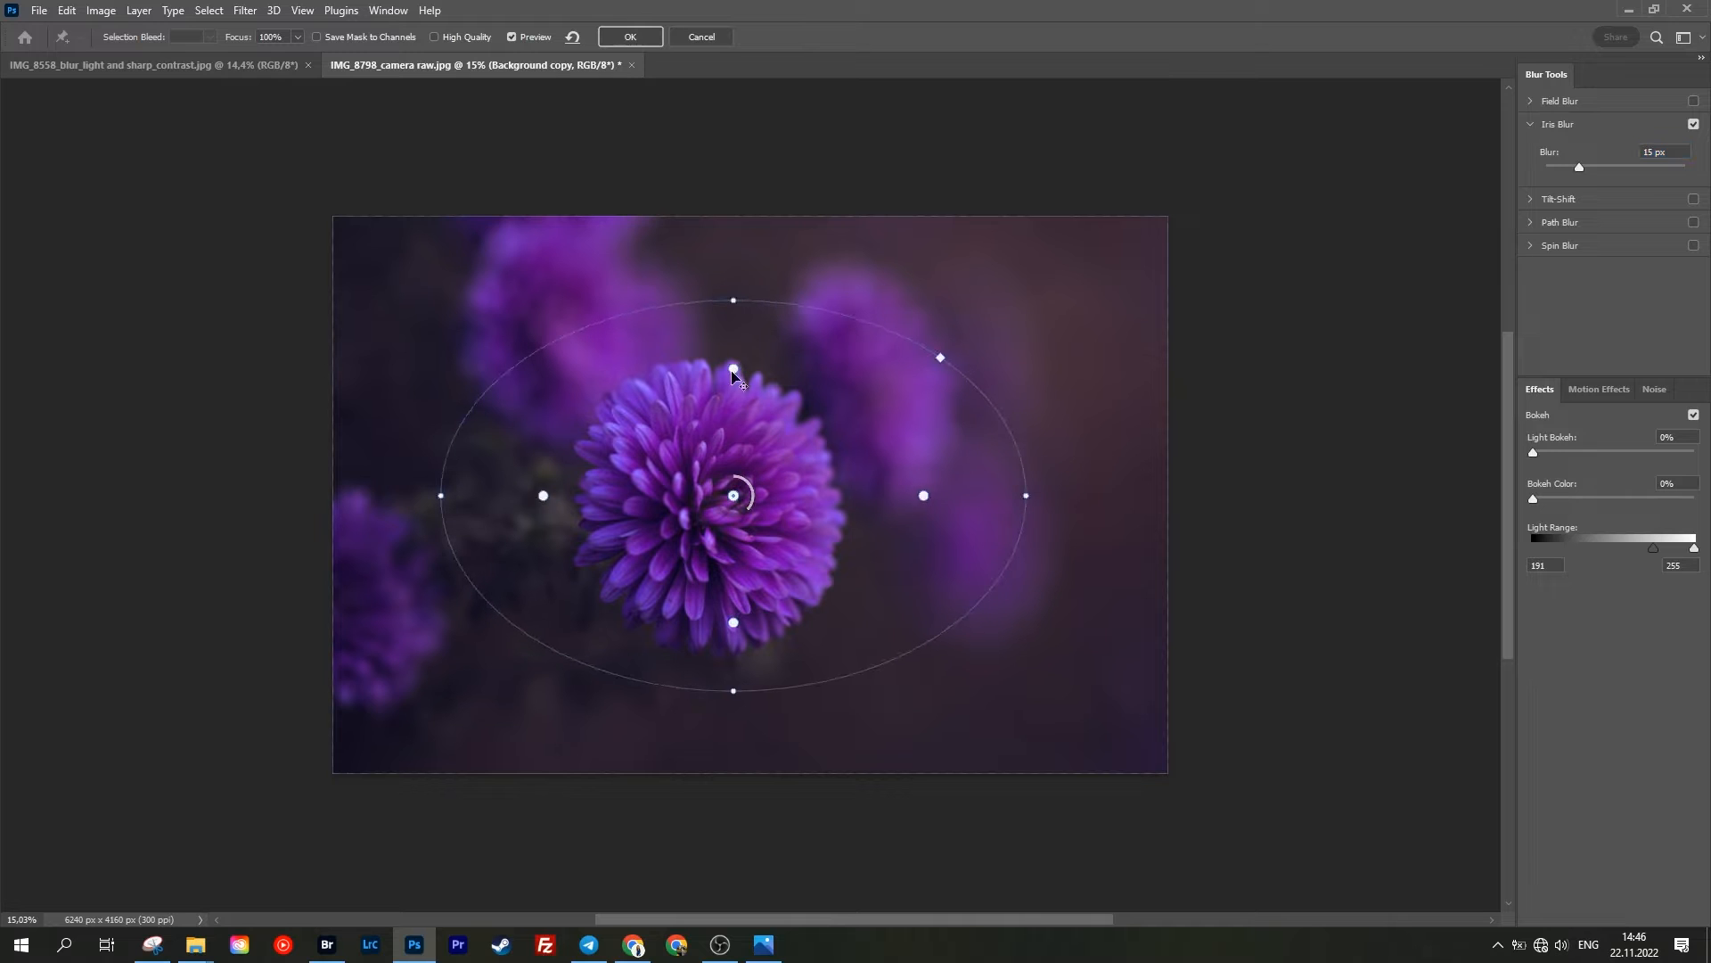
left_click_drag(441, 497, 473, 501)
left_click_drag(734, 496, 730, 506)
left_click_drag(726, 310, 728, 286)
left_click_drag(992, 497, 950, 397)
left_click_drag(1580, 167, 1668, 167)
left_click_drag(881, 424, 856, 426)
left_click_drag(463, 623, 494, 610)
left_click(638, 36)
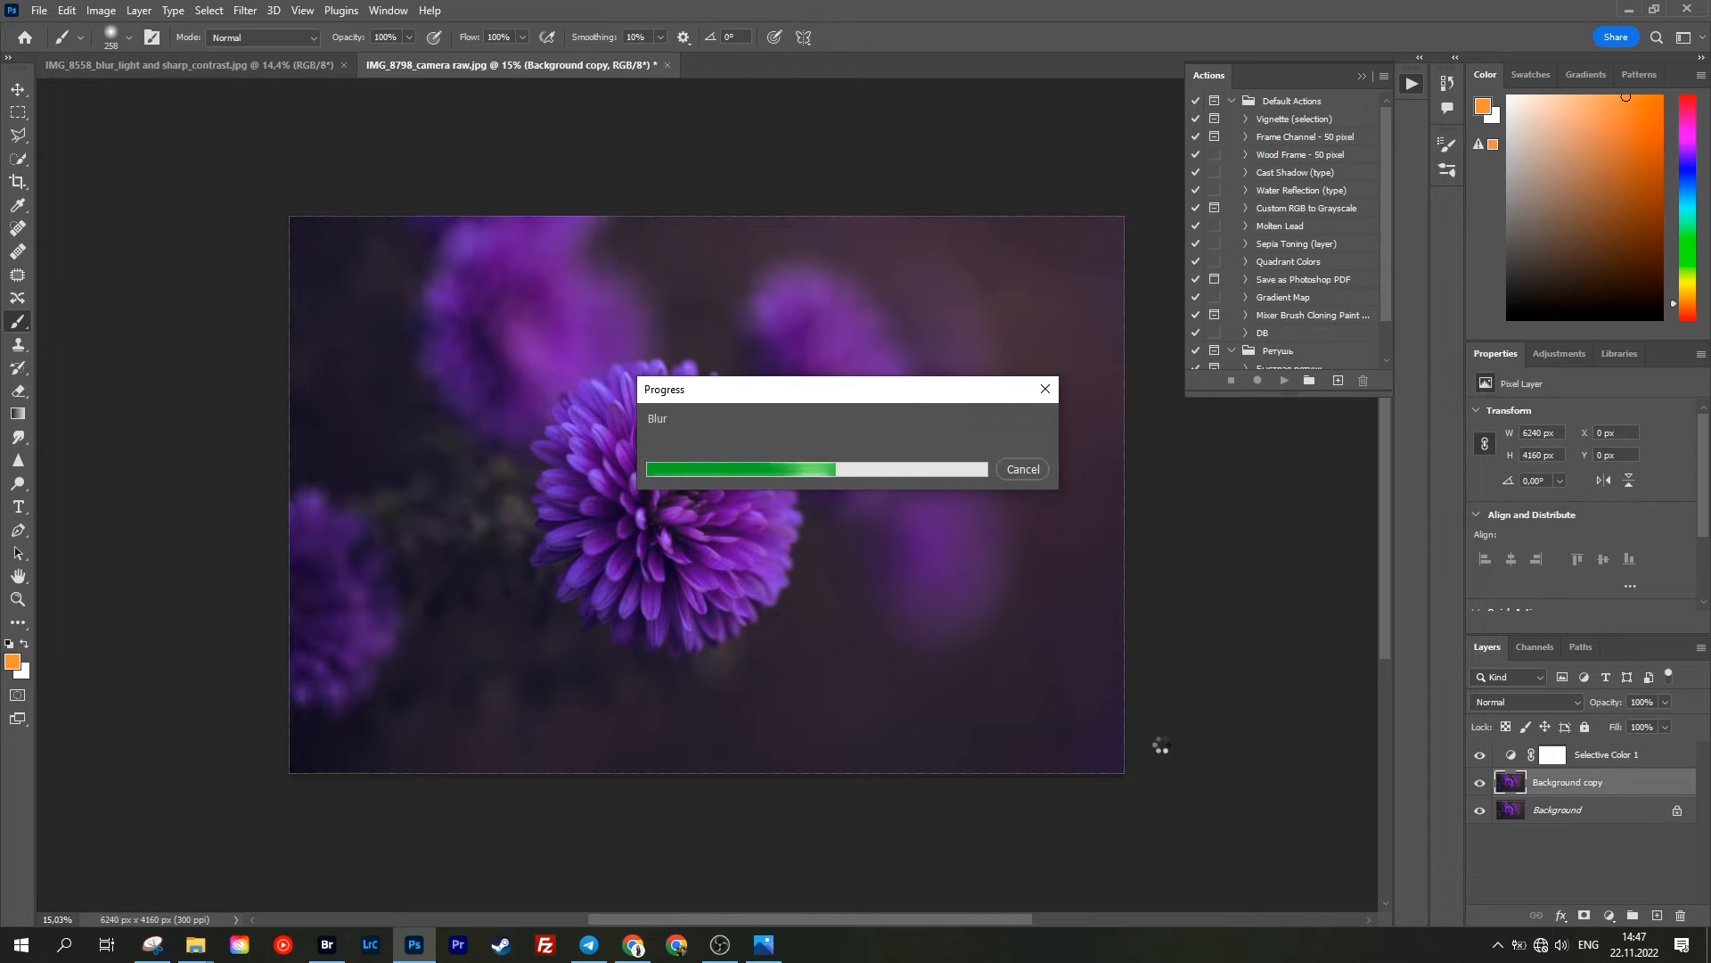
Step: Add a mask to the blurred copy and paint black at 83% opacity and 64% flow around the flower to soften the blur
left_click(1585, 915)
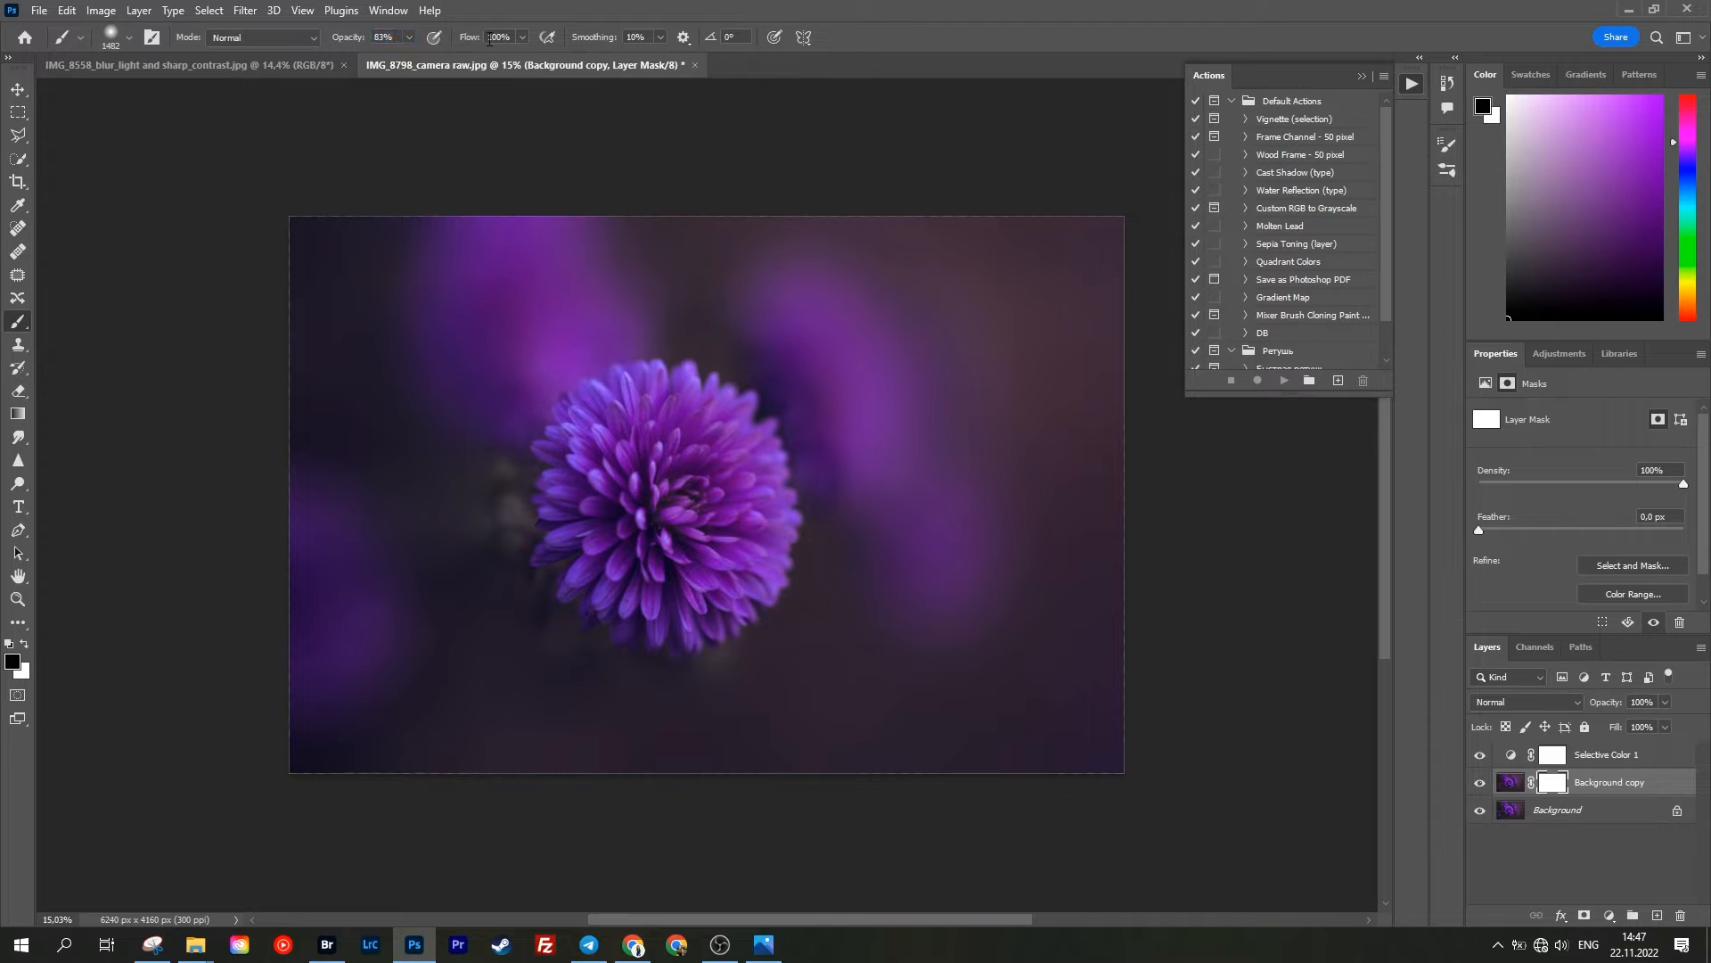
left_click_drag(438, 44, 435, 45)
mouse_move(866, 480)
left_mouse_down()
mouse_move(571, 596)
mouse_move(438, 603)
left_mouse_up()
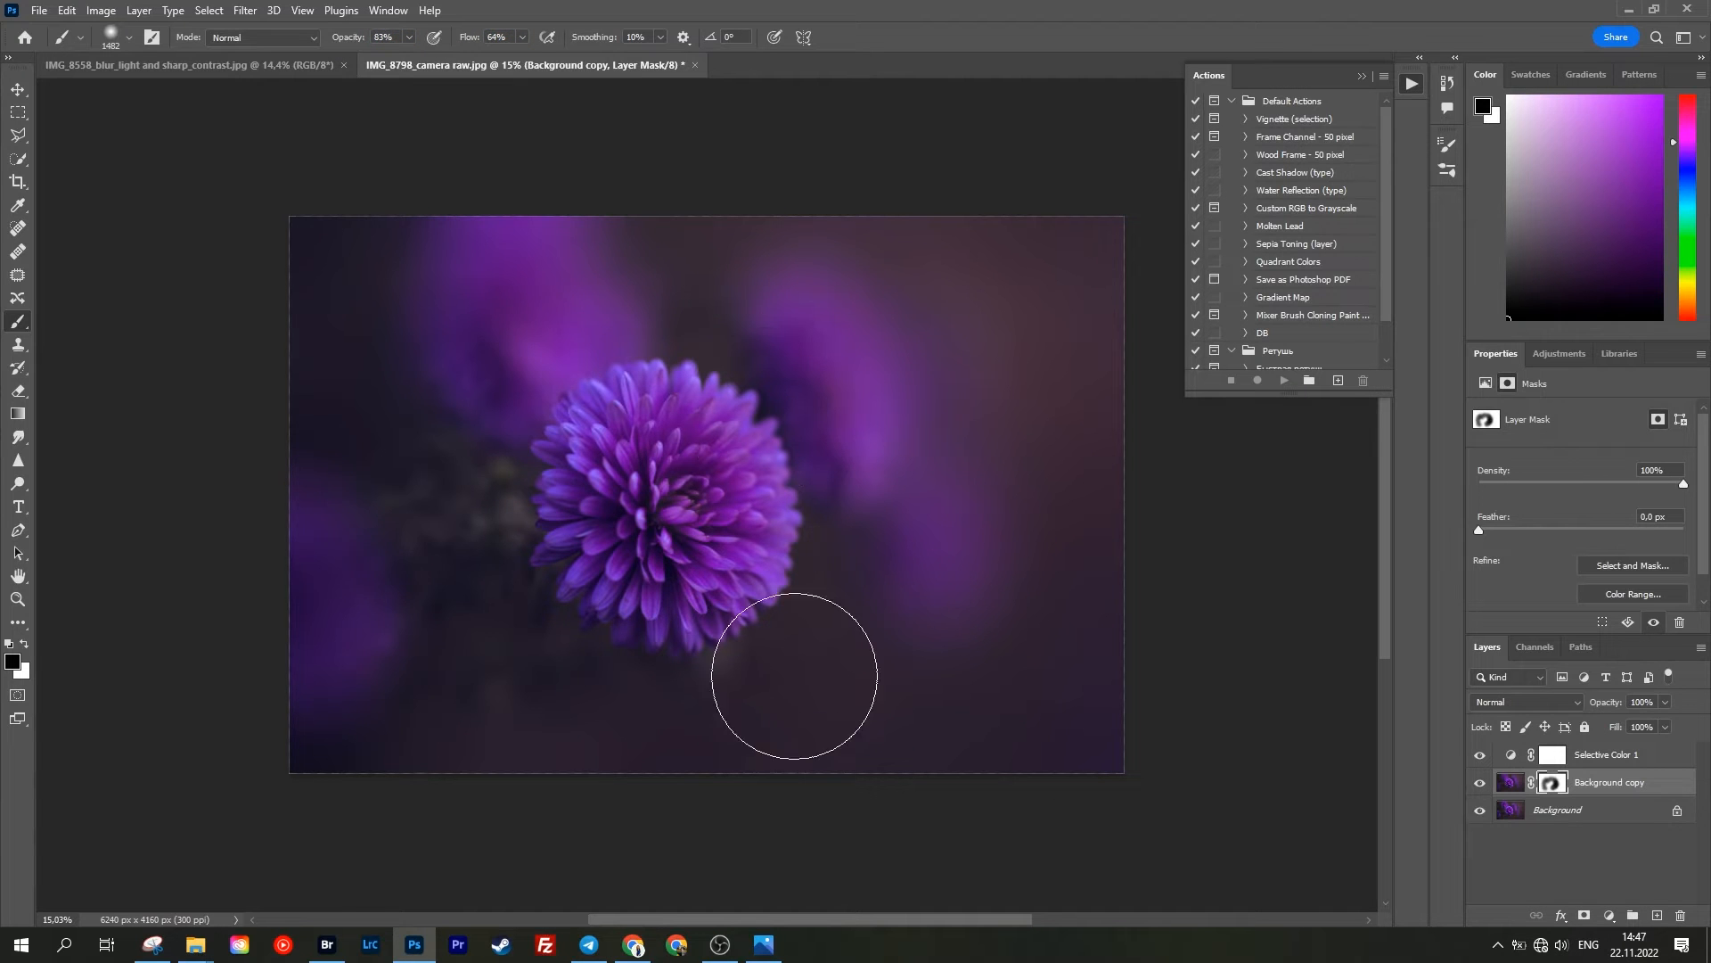
scroll(847, 687, "down", 1)
left_click(1480, 783)
left_click(1480, 784)
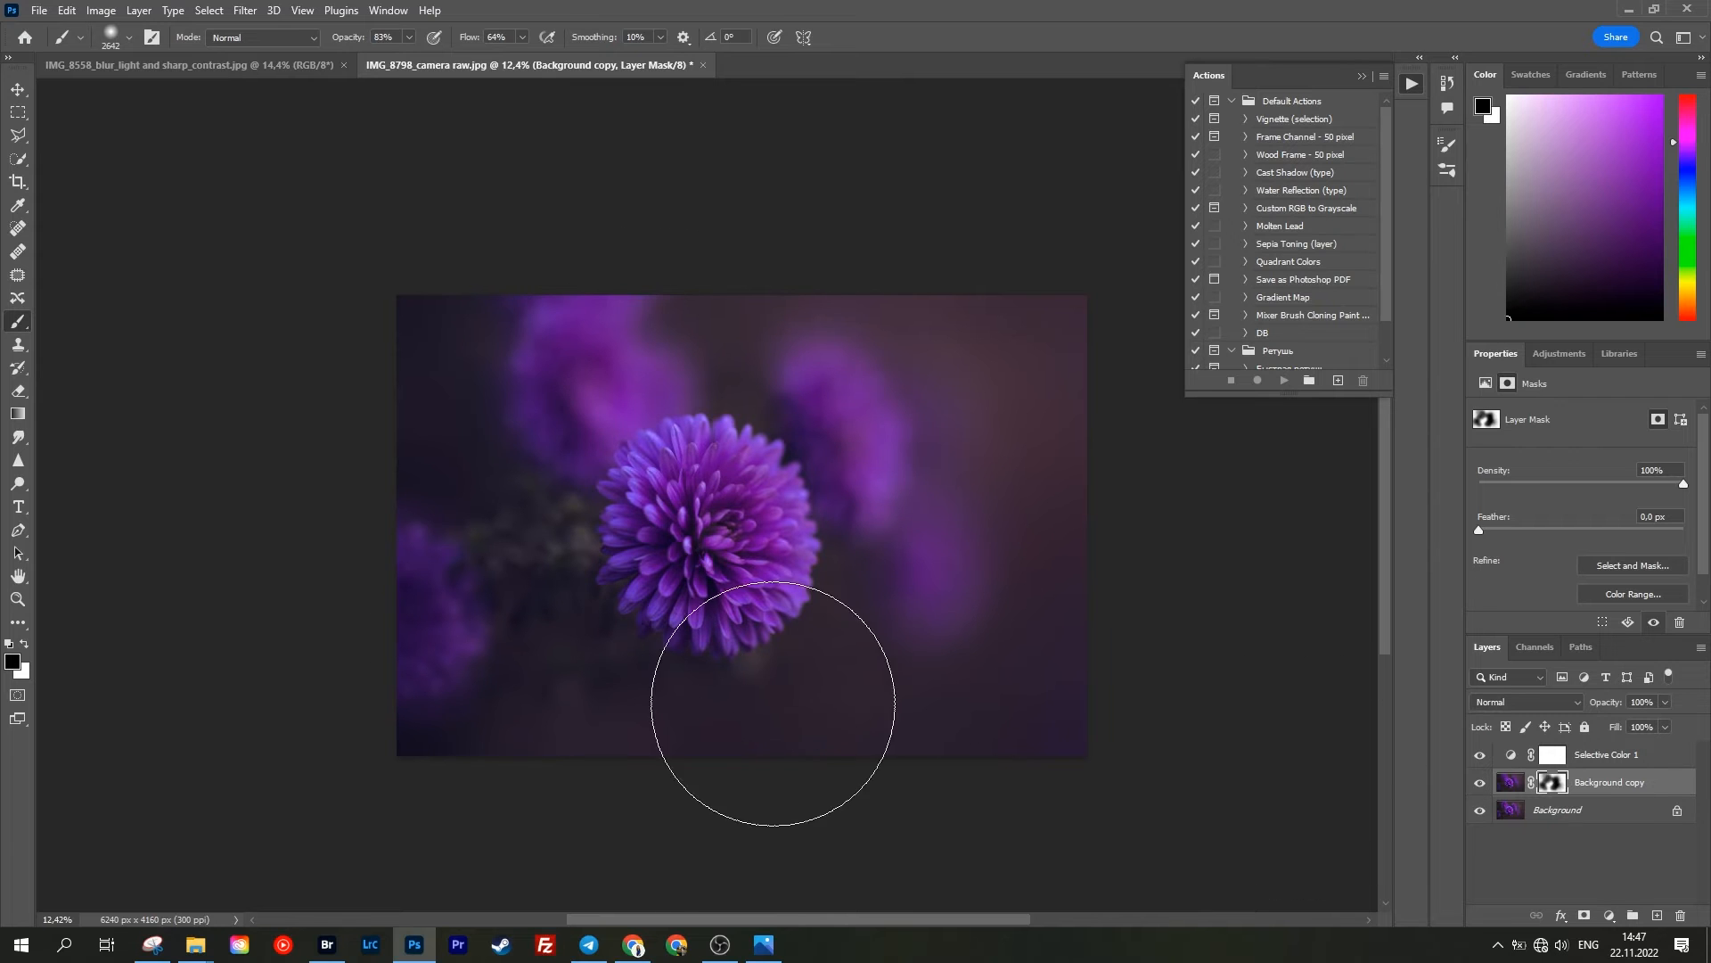
scroll(844, 570, "up", 2)
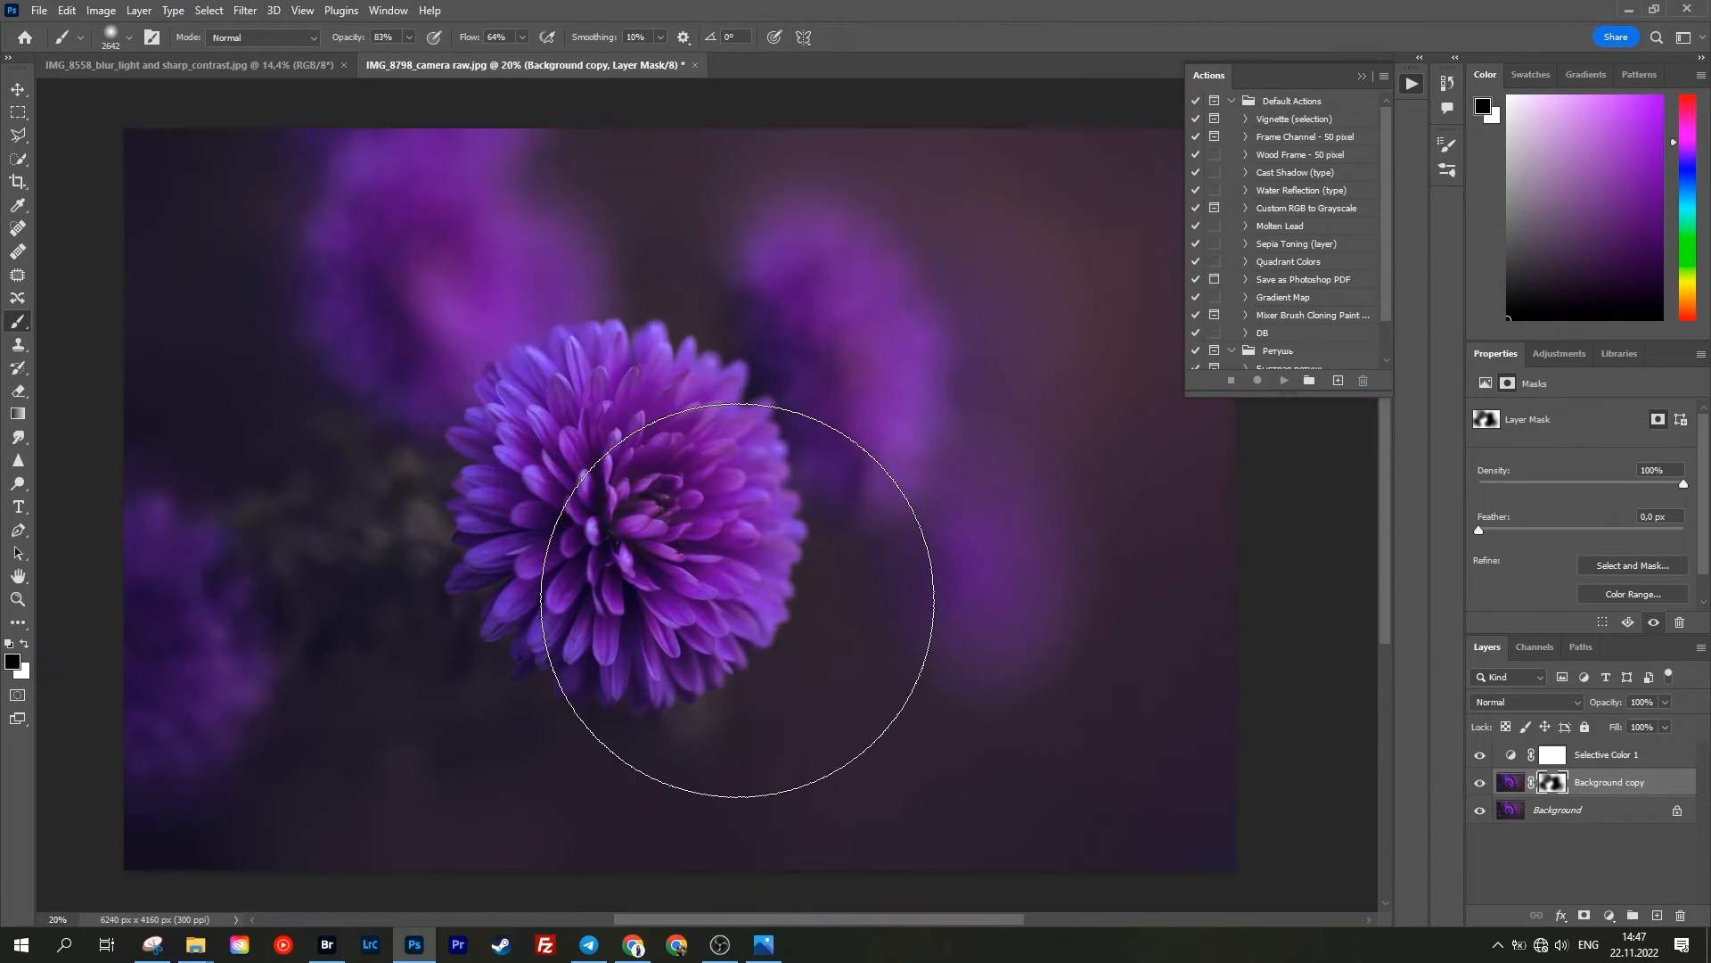
scroll(737, 600, "down", 1)
Step: Run the DB action and paint on the Burn mask to darken the left side of the photo, undoing unwanted strokes
left_click(1560, 353)
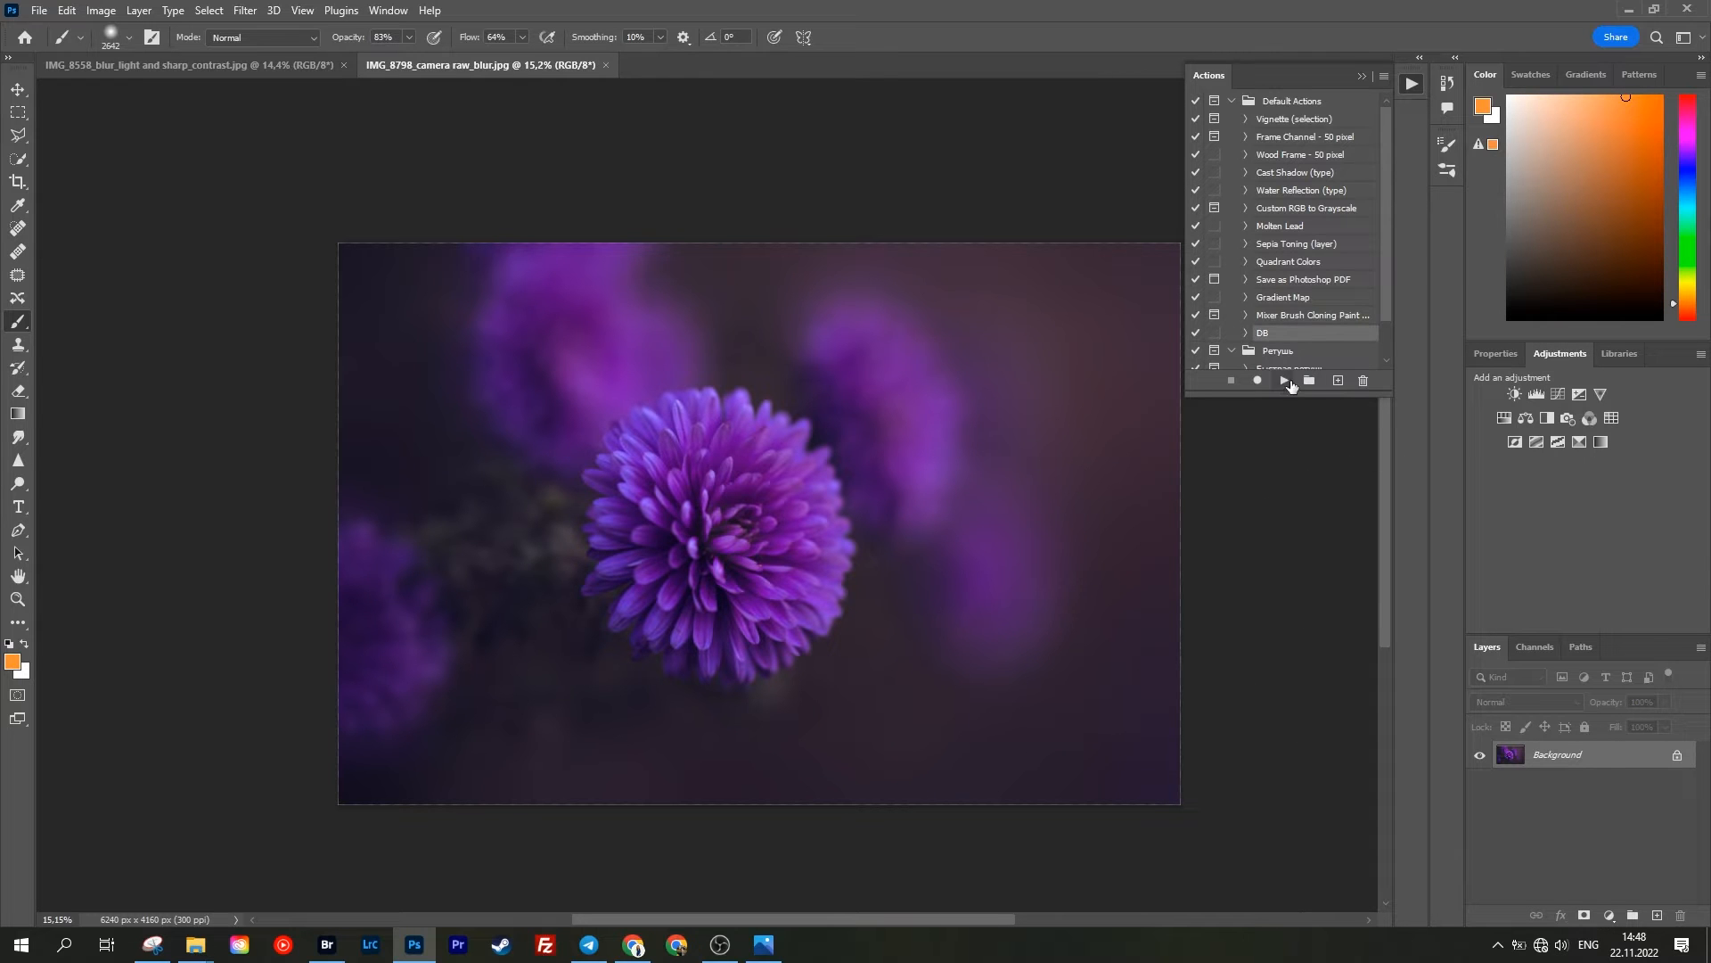
left_click(1284, 381)
left_click_drag(353, 797, 860, 802)
key("ctrl+z")
key("ctrl+z")
left_click_drag(413, 734, 414, 432)
Step: Paint white on the Doodje layer's mask over the central flower to brighten it
left_click(1552, 755)
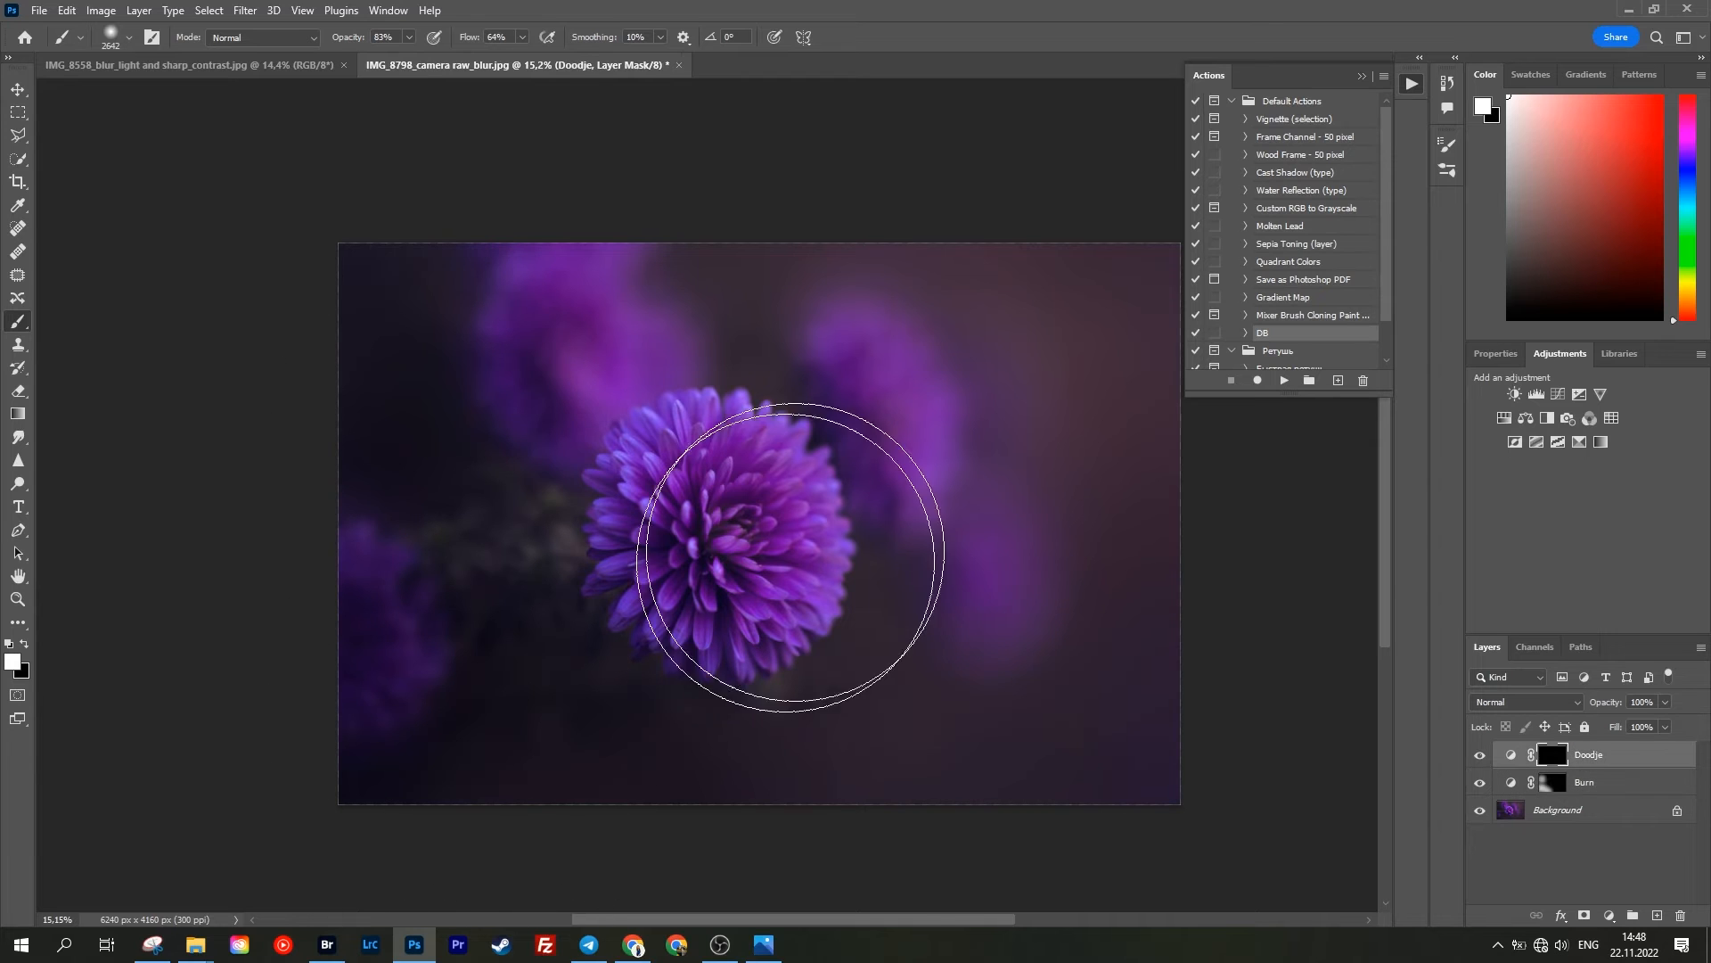
scroll(650, 833, "up", 2)
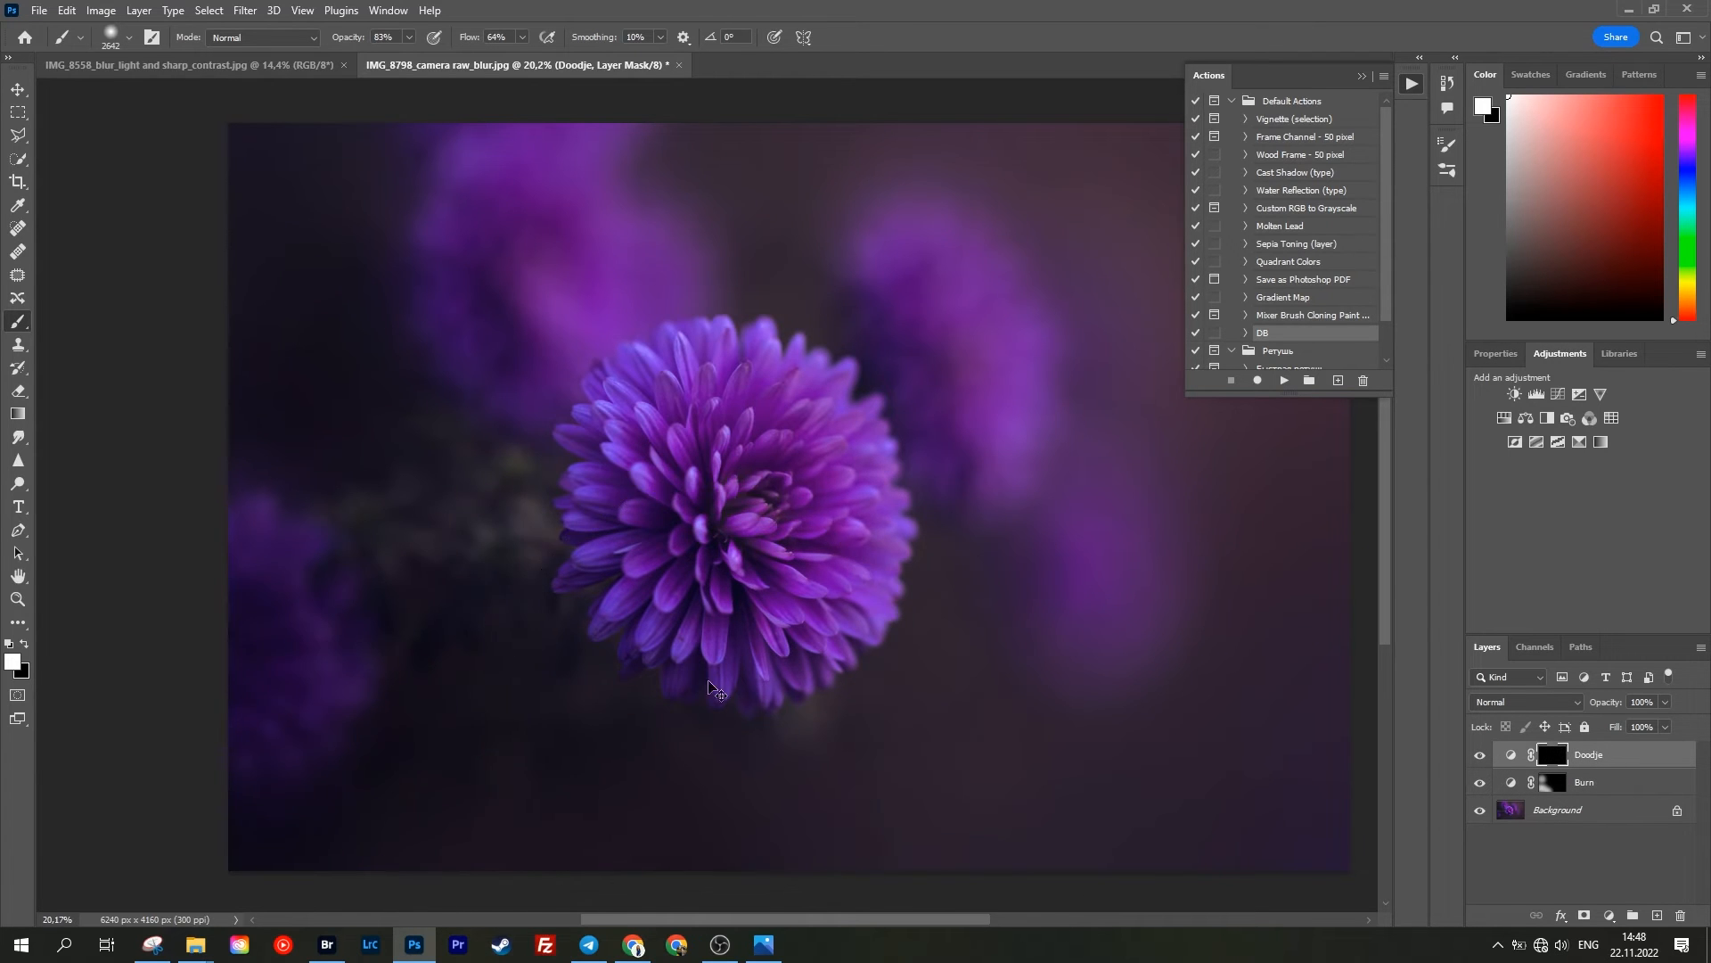
left_click(719, 485)
scroll(639, 831, "down", 2)
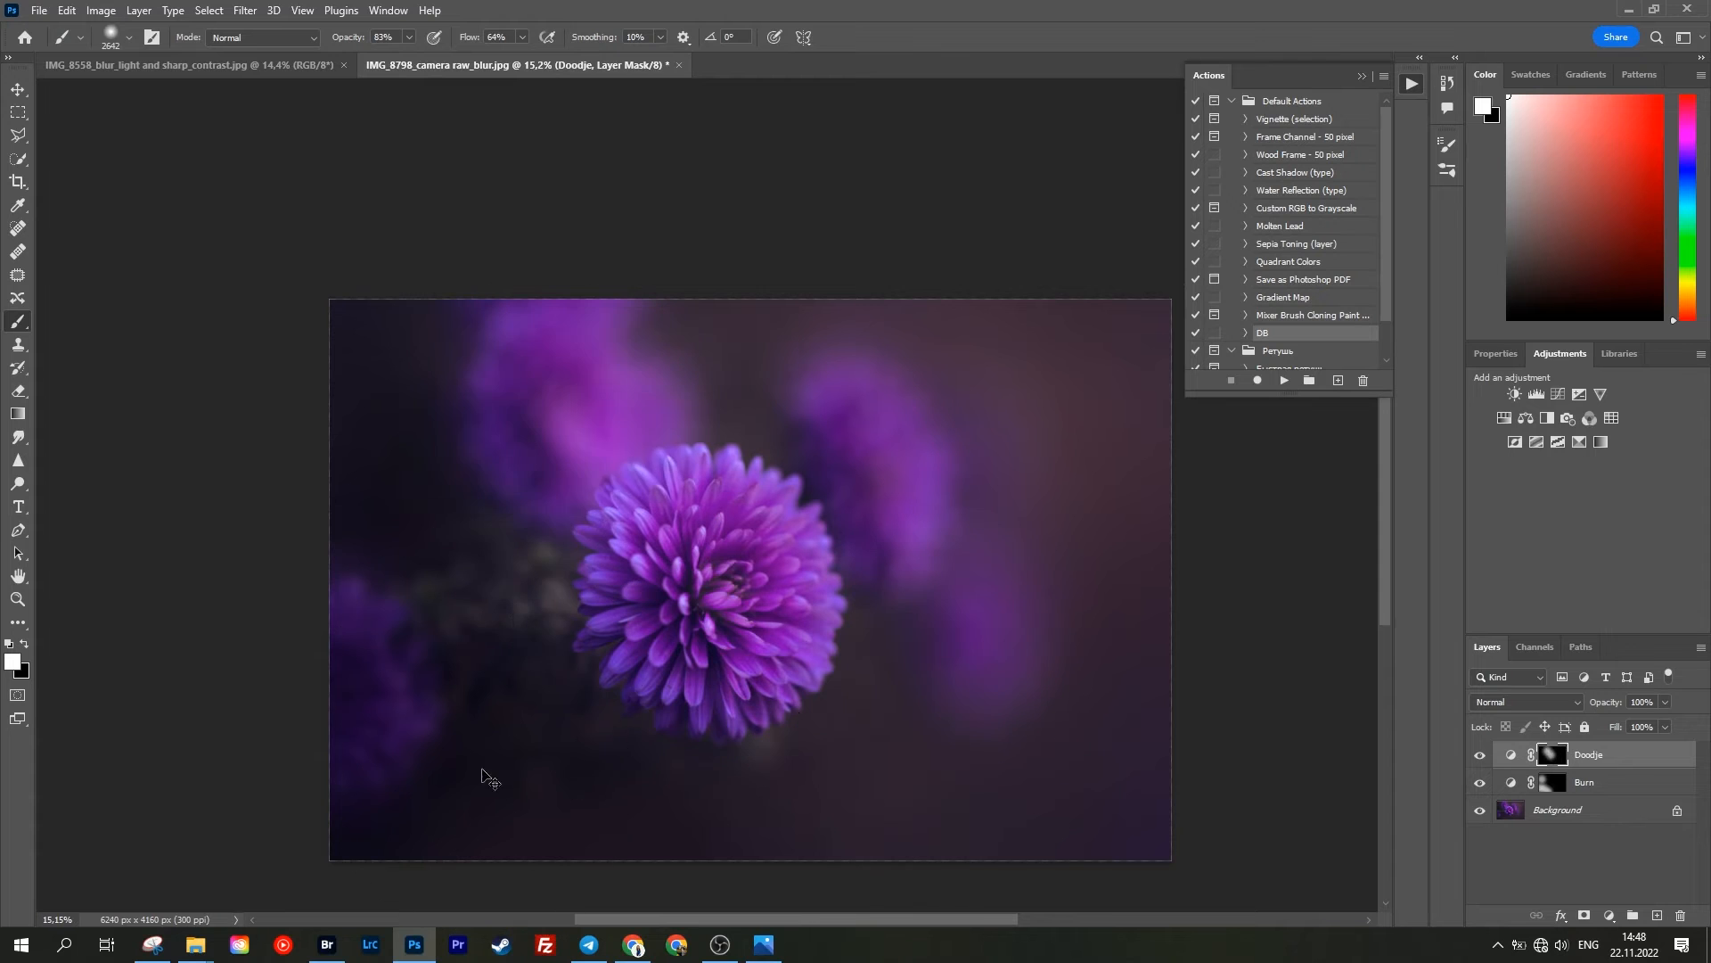
Step: Group the Doodje and Burn layers, compare the image with the group hidden and shown, and set the group opacity to 68%
left_click(1584, 783, "shift")
key("ctrl+g")
left_click(1480, 751)
left_click(1480, 752)
left_click(1479, 751)
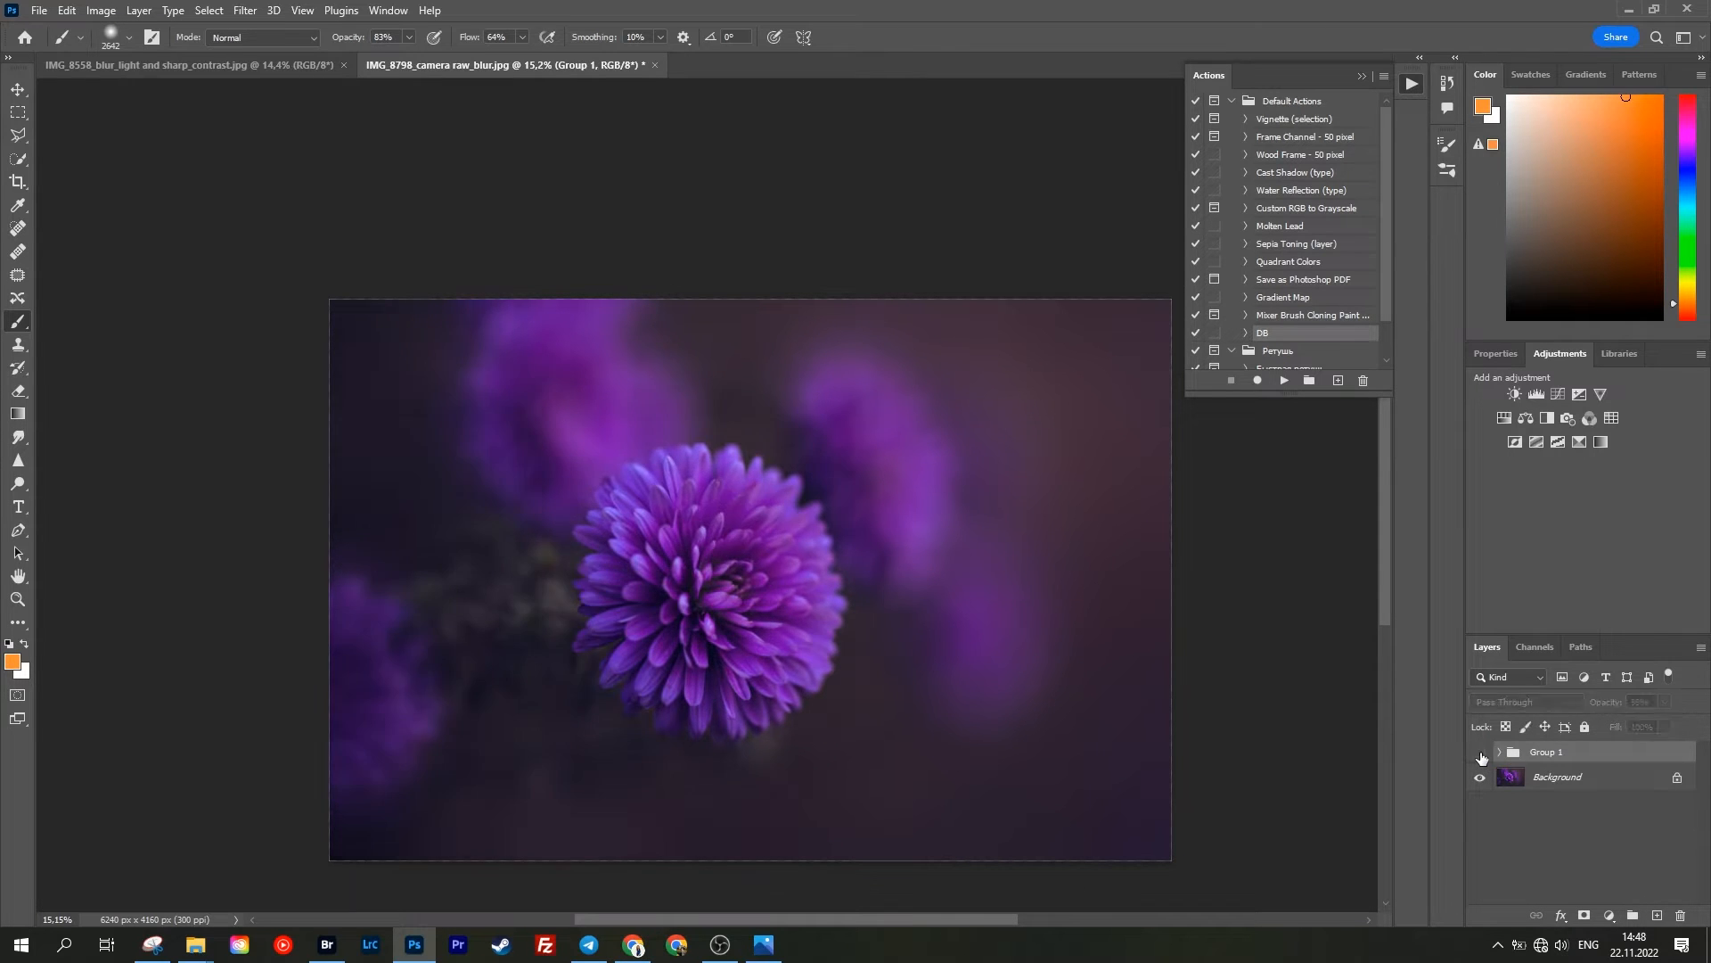
left_click(1479, 752)
left_click(1480, 751)
left_click(1480, 751)
left_click(1479, 752)
left_click(1478, 753)
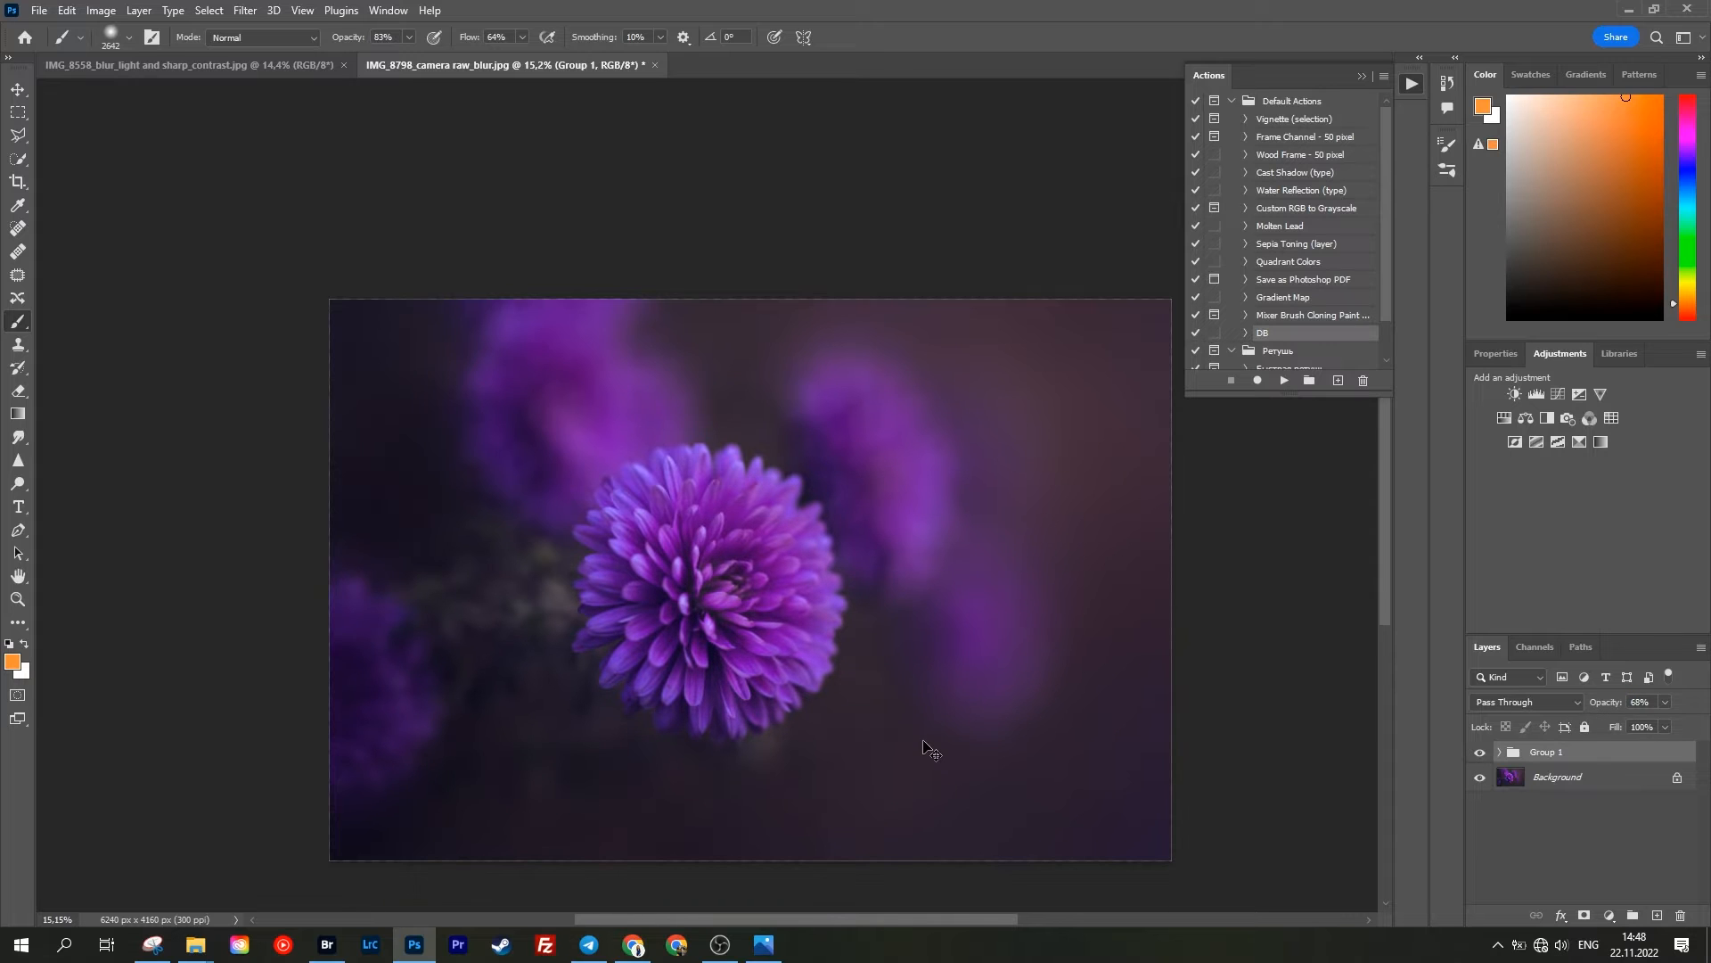
Step: Create a new layer in Overlay blend mode and sample a purple from a blurred background flower as the paint color
key("ctrl+shift+n")
key("Return")
left_click(1062, 448, "alt")
left_click(1537, 702)
left_click(1515, 700)
left_click(961, 495, "alt")
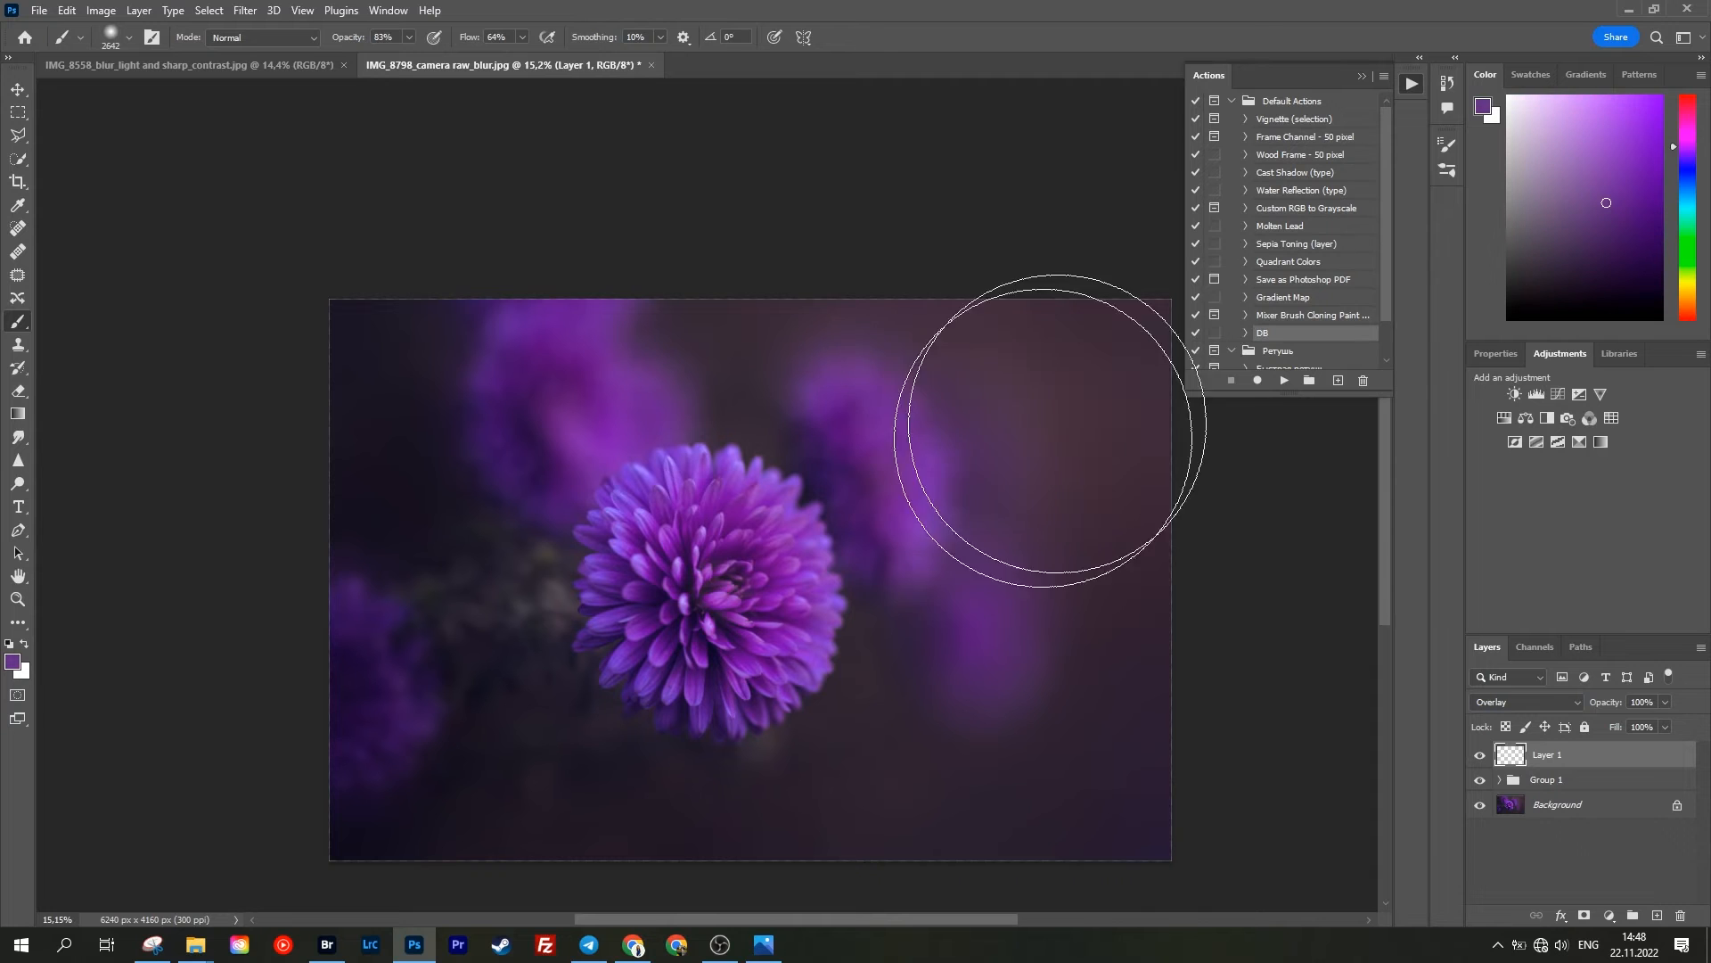
Step: Paint lighter purple over the background beside the blurred flowers with a very large soft brush, and set the layer to Soft Light
left_click_drag(1035, 459, 1083, 459)
scroll(1155, 651, "down", 1)
left_click(1077, 428)
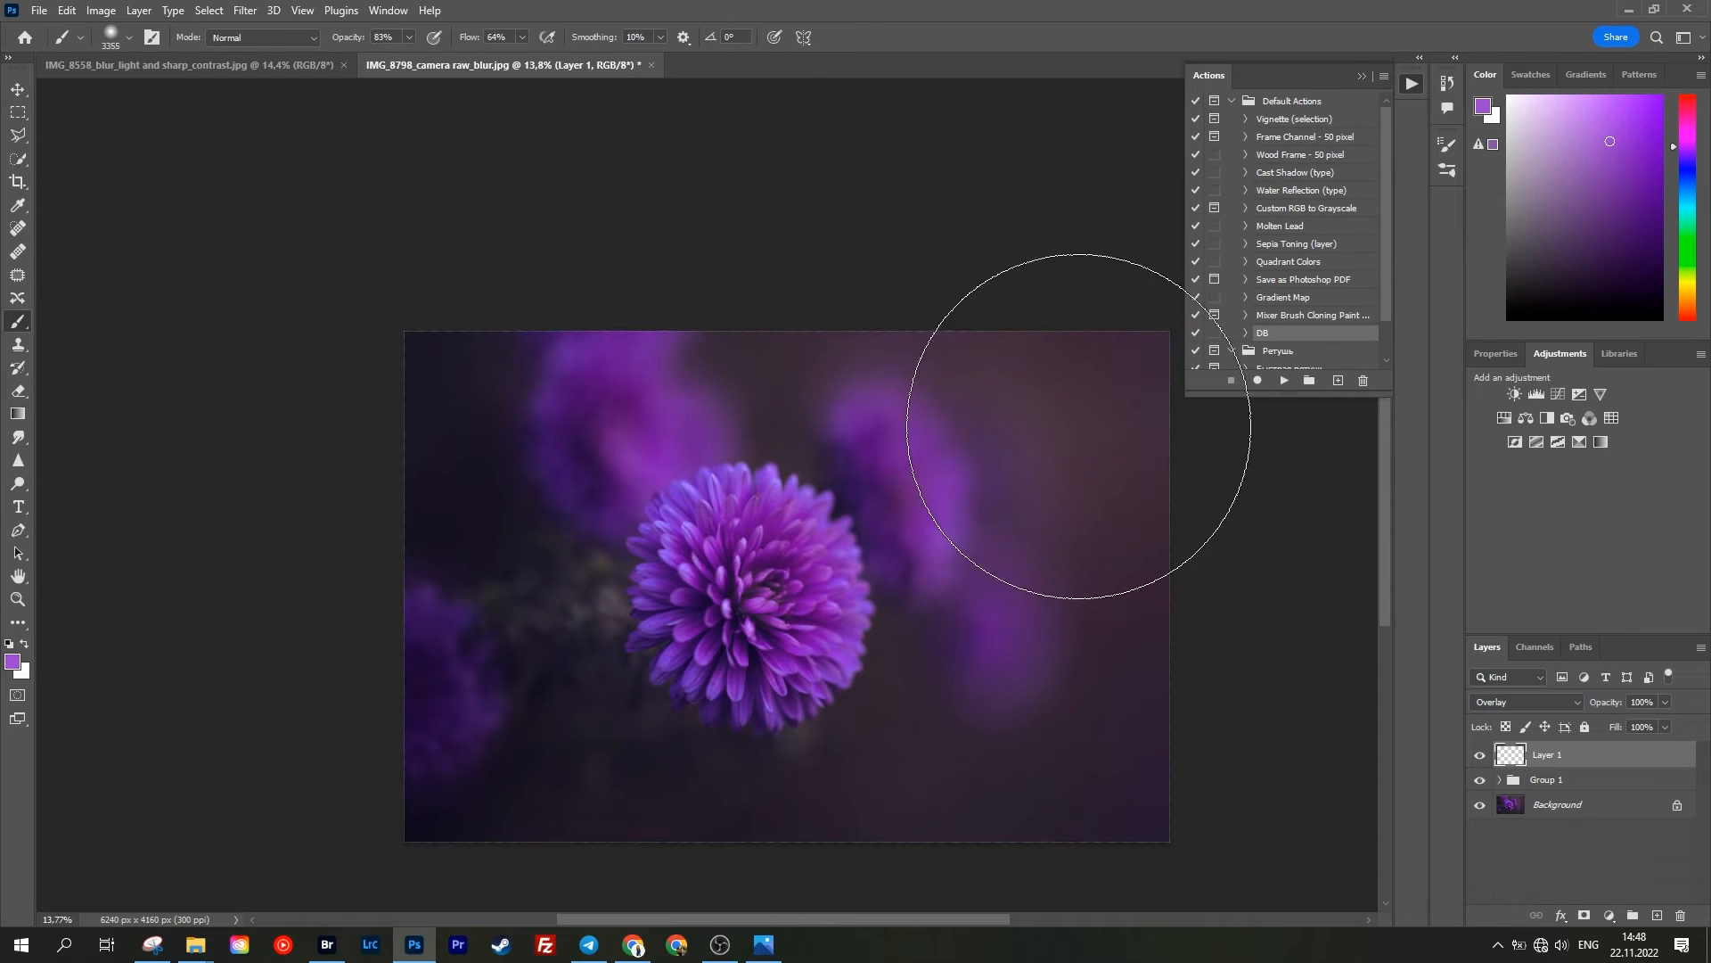
left_click(1525, 703)
left_click(1522, 717)
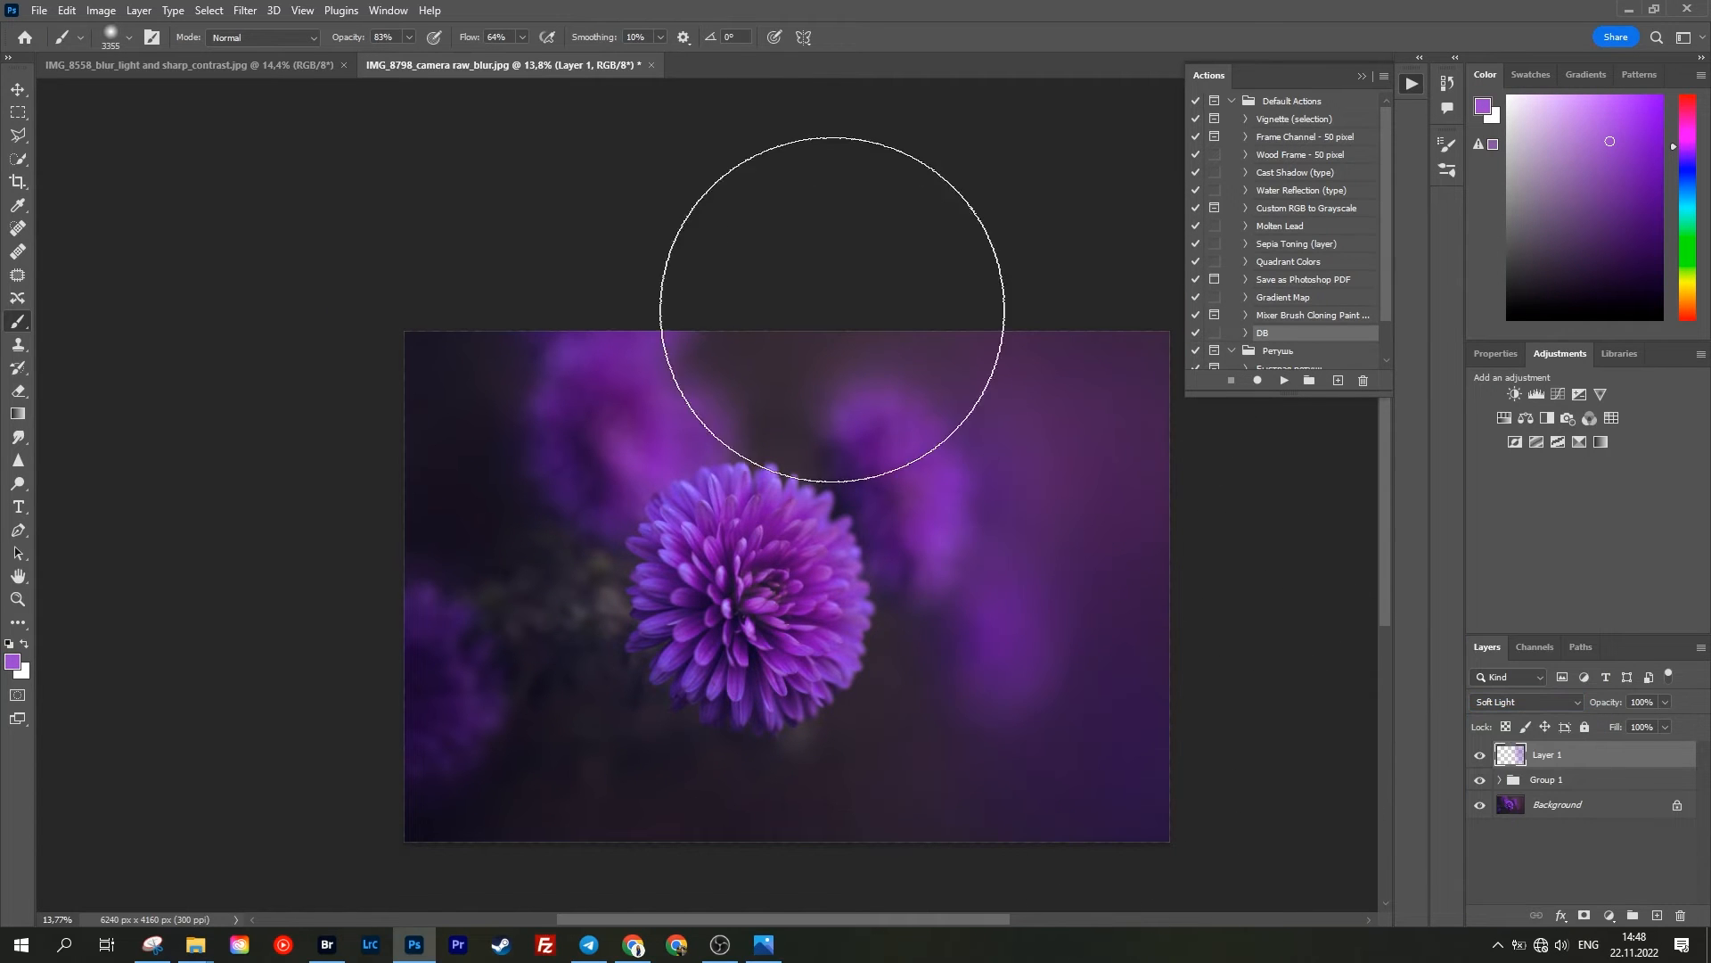
Step: Lower the purple light layer's opacity to 54%
left_click_drag(1610, 702, 1593, 703)
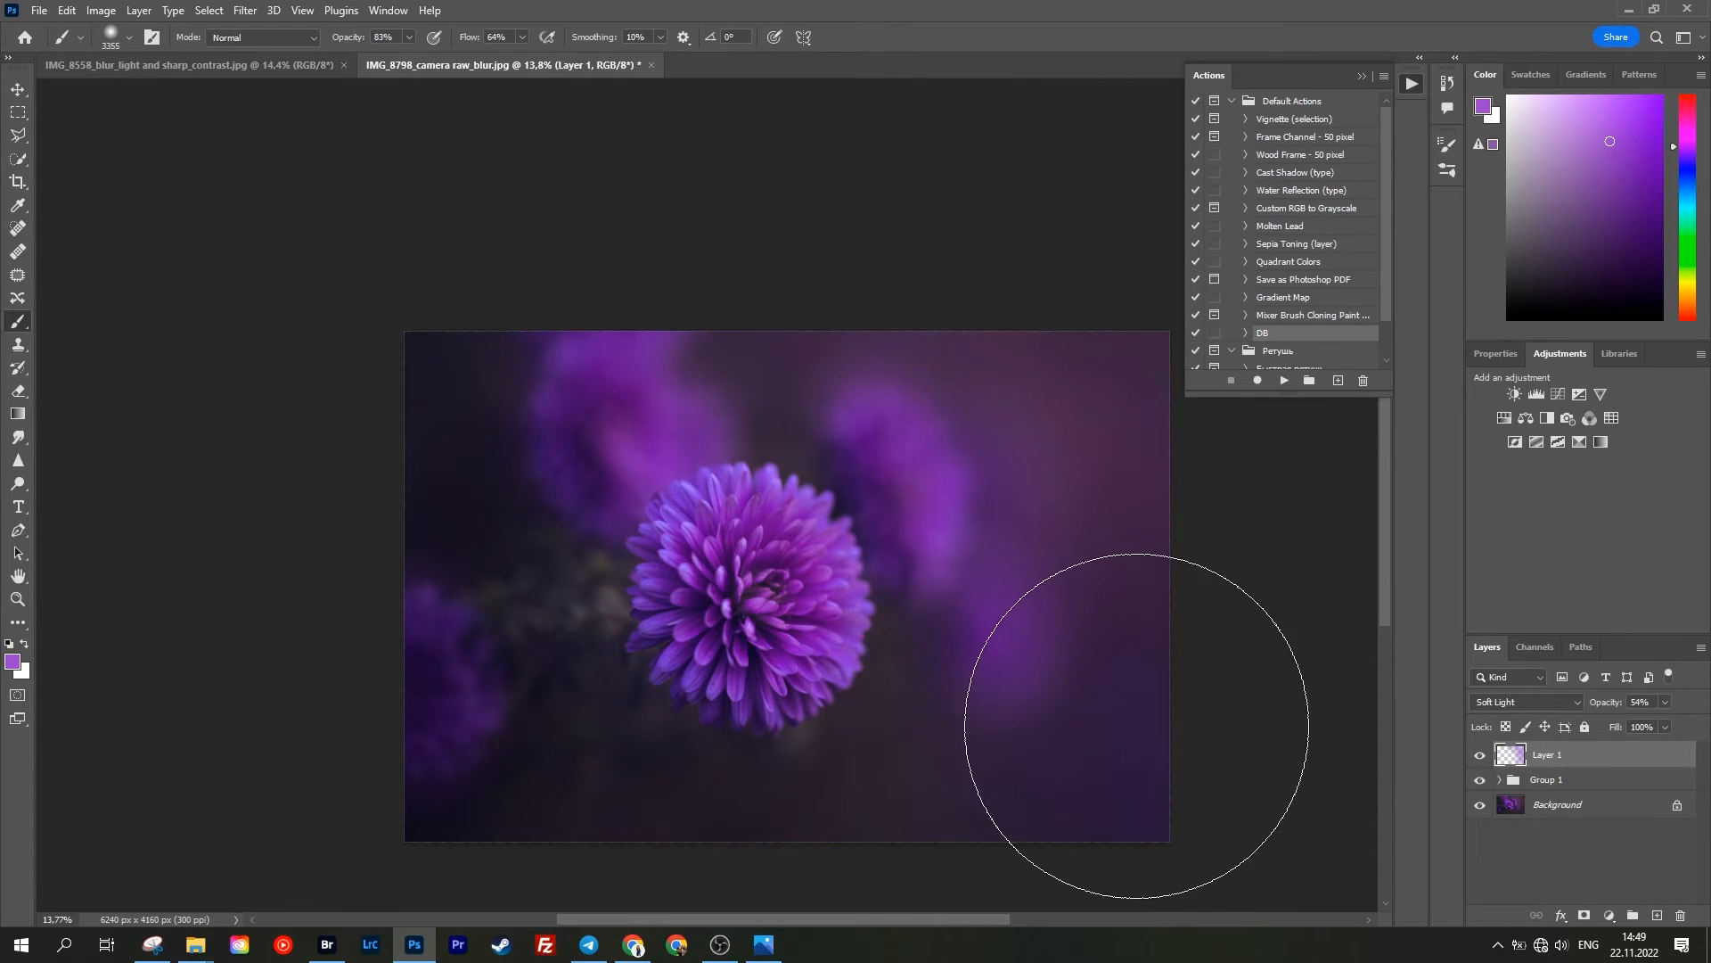
key("z")
key("b")
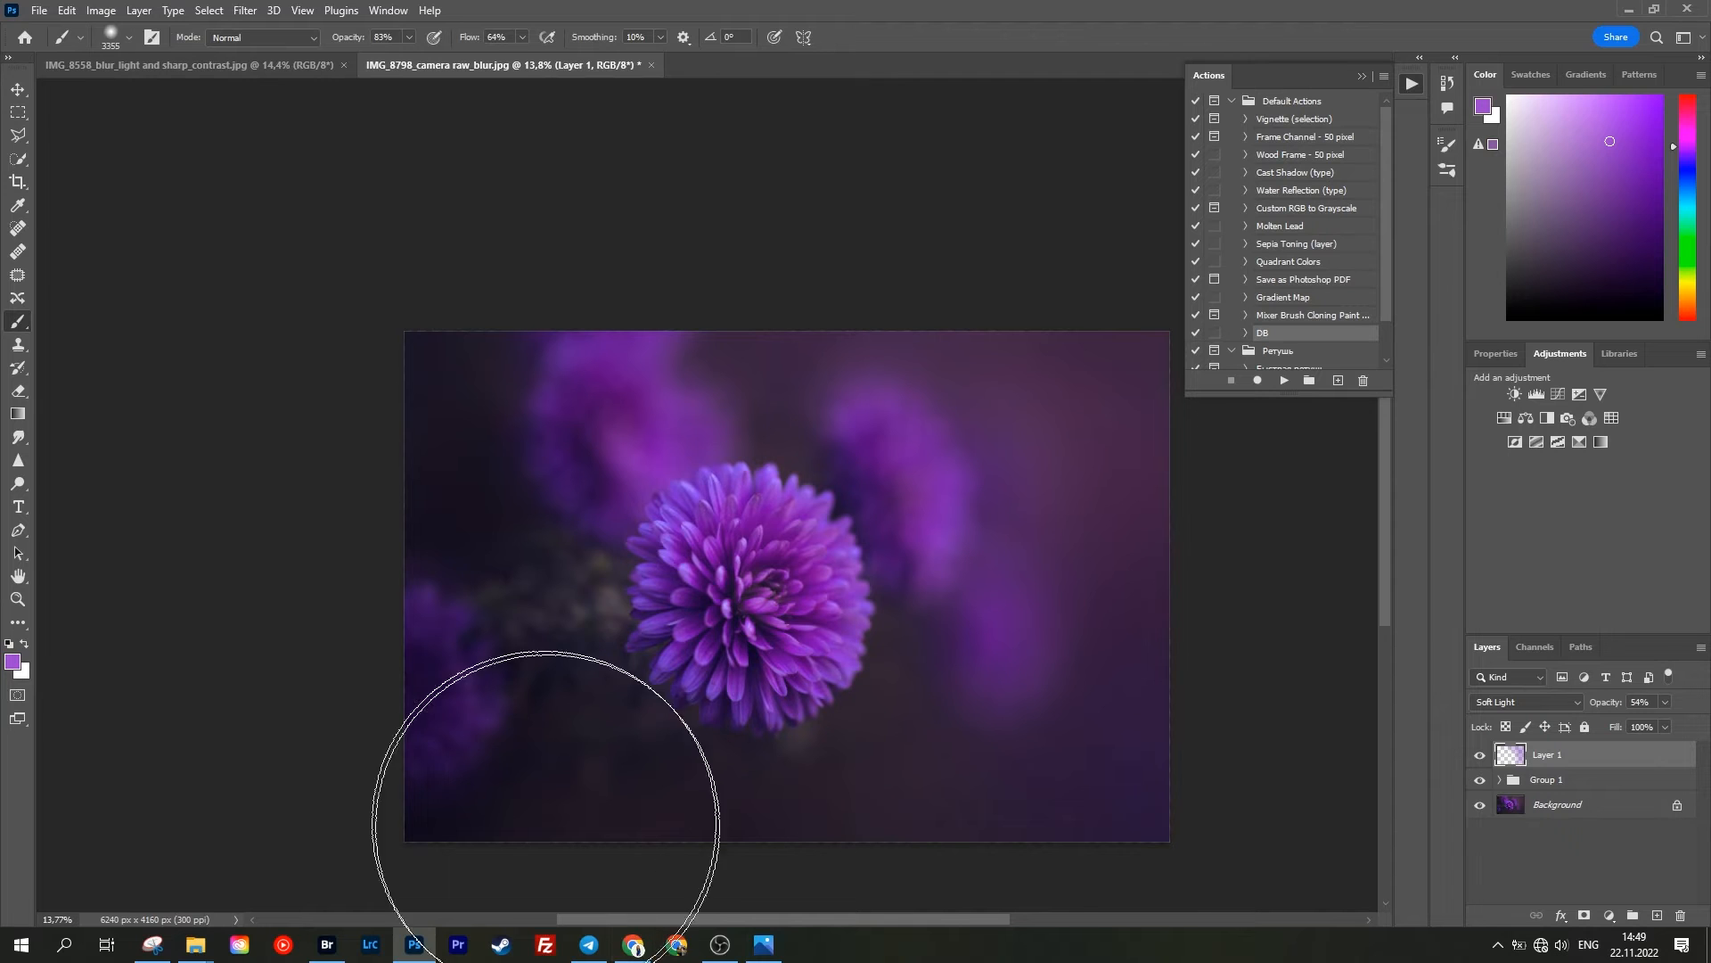
Step: Try painting pale yellow light with a larger soft brush over the background beside the blurred flowers
left_click_drag(1688, 214, 1687, 276)
left_click(1579, 96)
left_click(1050, 390)
key("ctrl+z")
scroll(1028, 697, "down", 3)
left_click_drag(790, 620, 851, 621)
left_click(1071, 729)
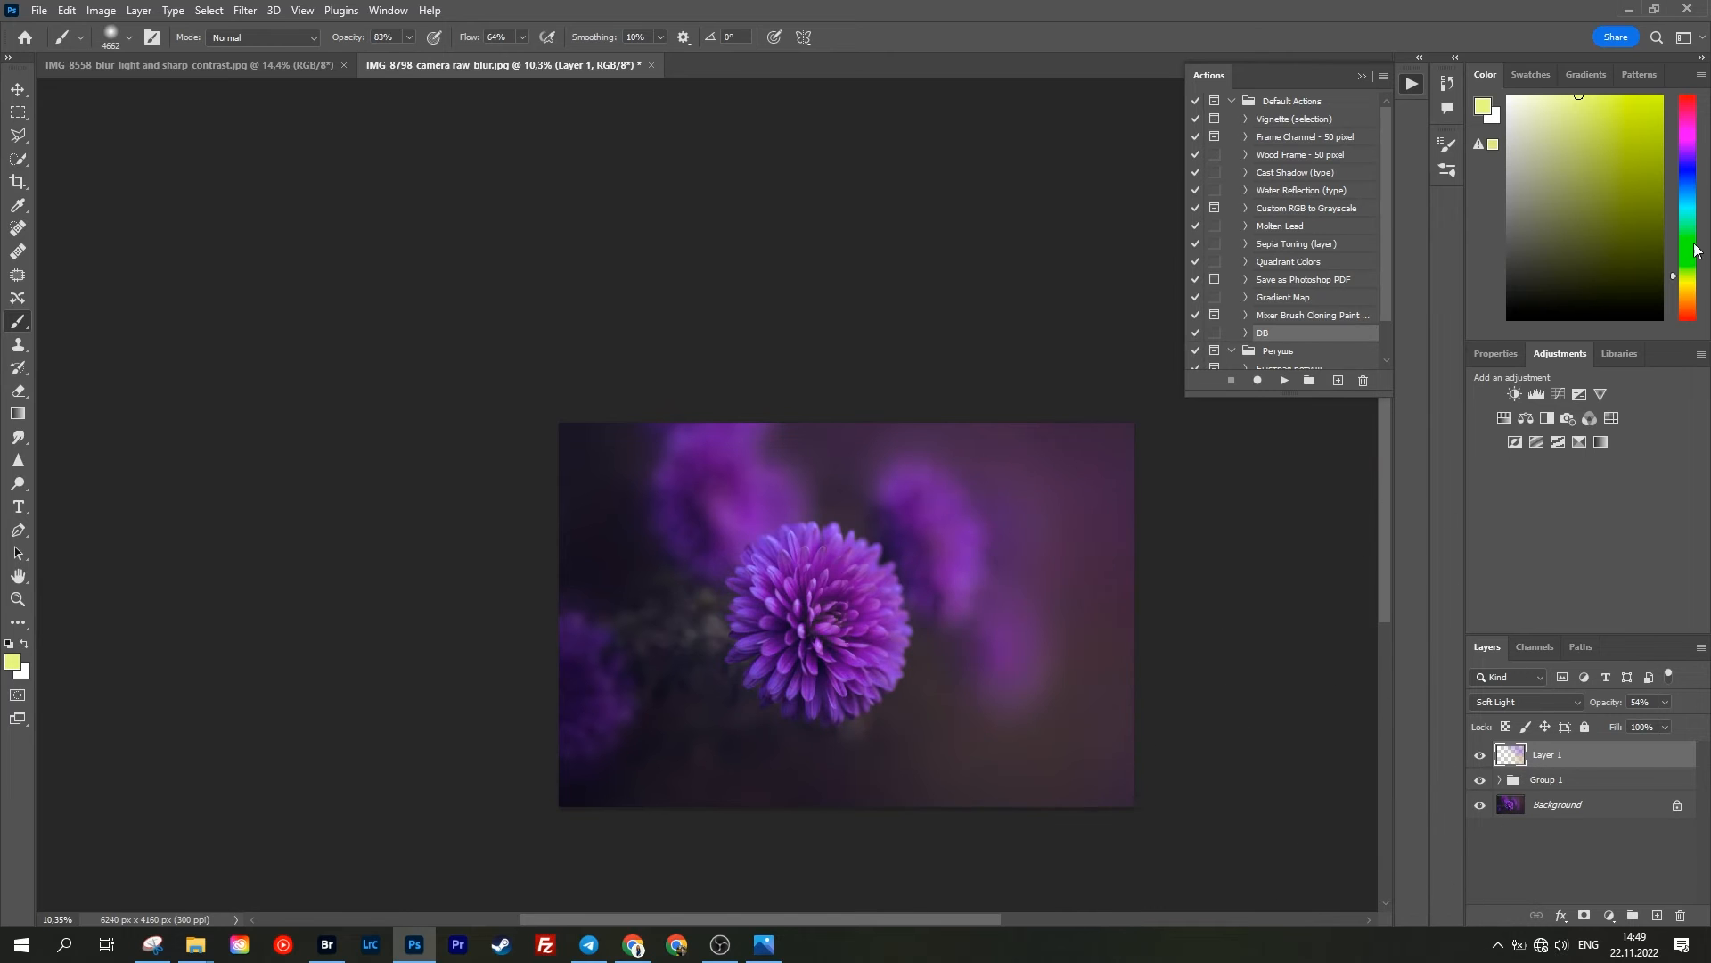
key("ctrl+z")
Step: Paint saturated yellow over the background beside the blurred flowers, compare with the layer hidden, and set its opacity to 15%
left_click(1688, 286)
left_click(1638, 96)
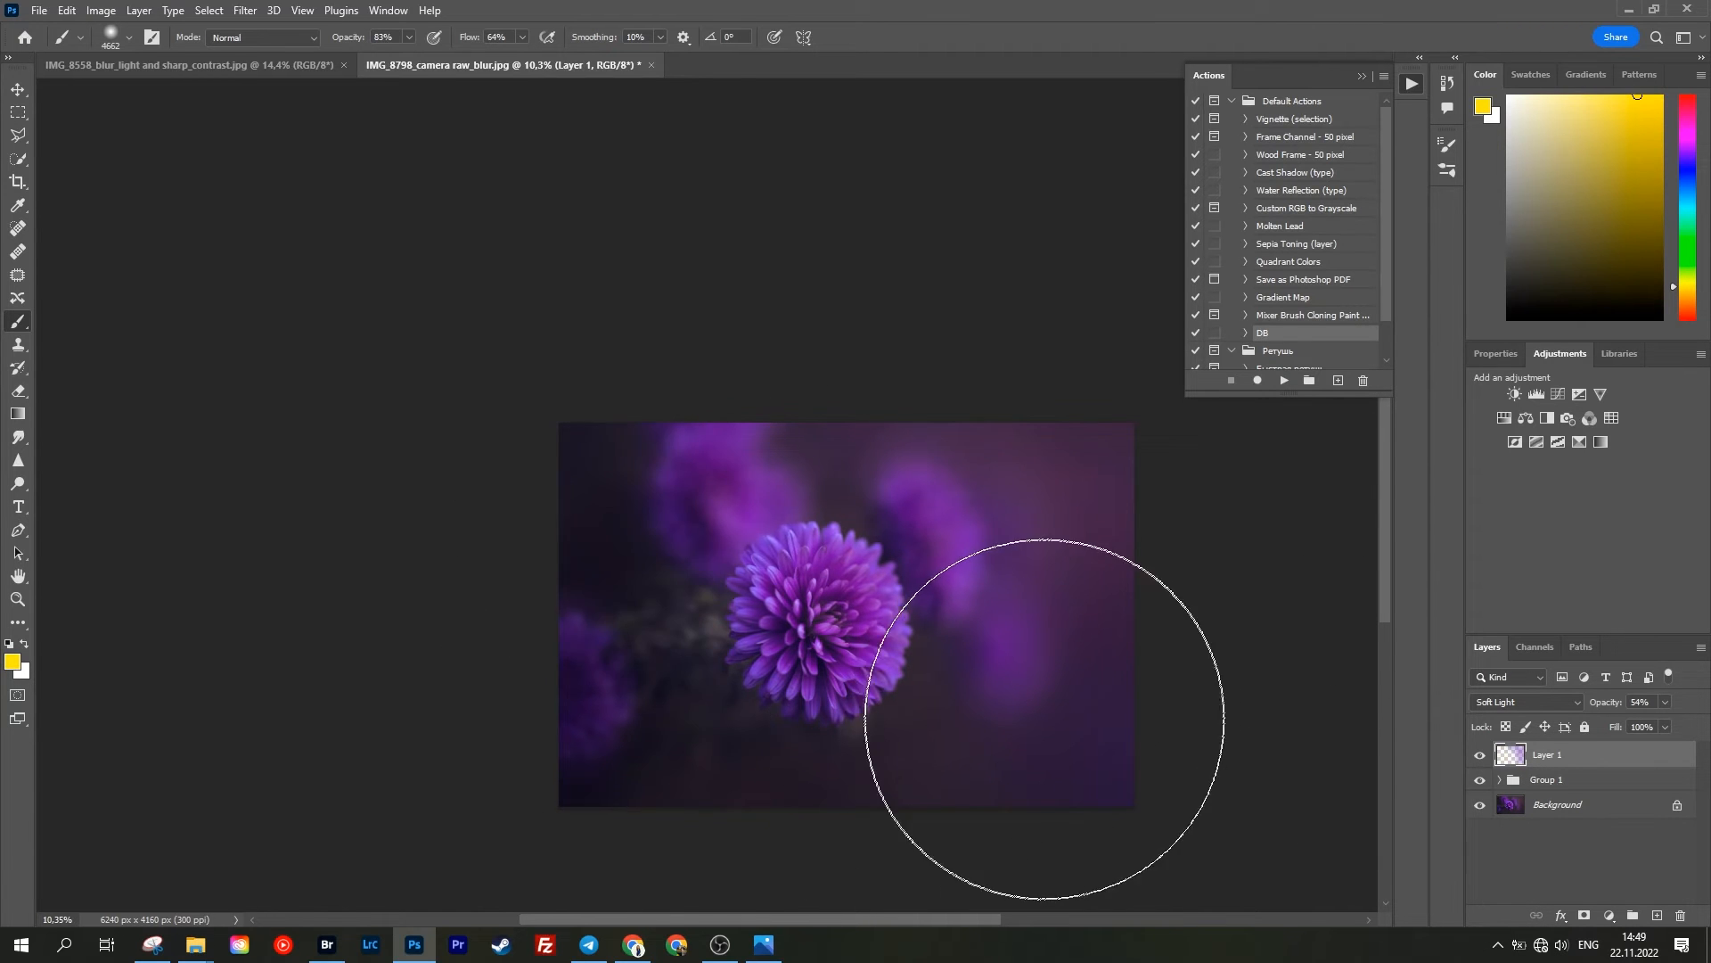
left_click(1086, 493)
left_click(1031, 800)
left_click(1480, 755)
left_click(1480, 755)
left_click_drag(1612, 705, 1577, 705)
left_click(813, 481)
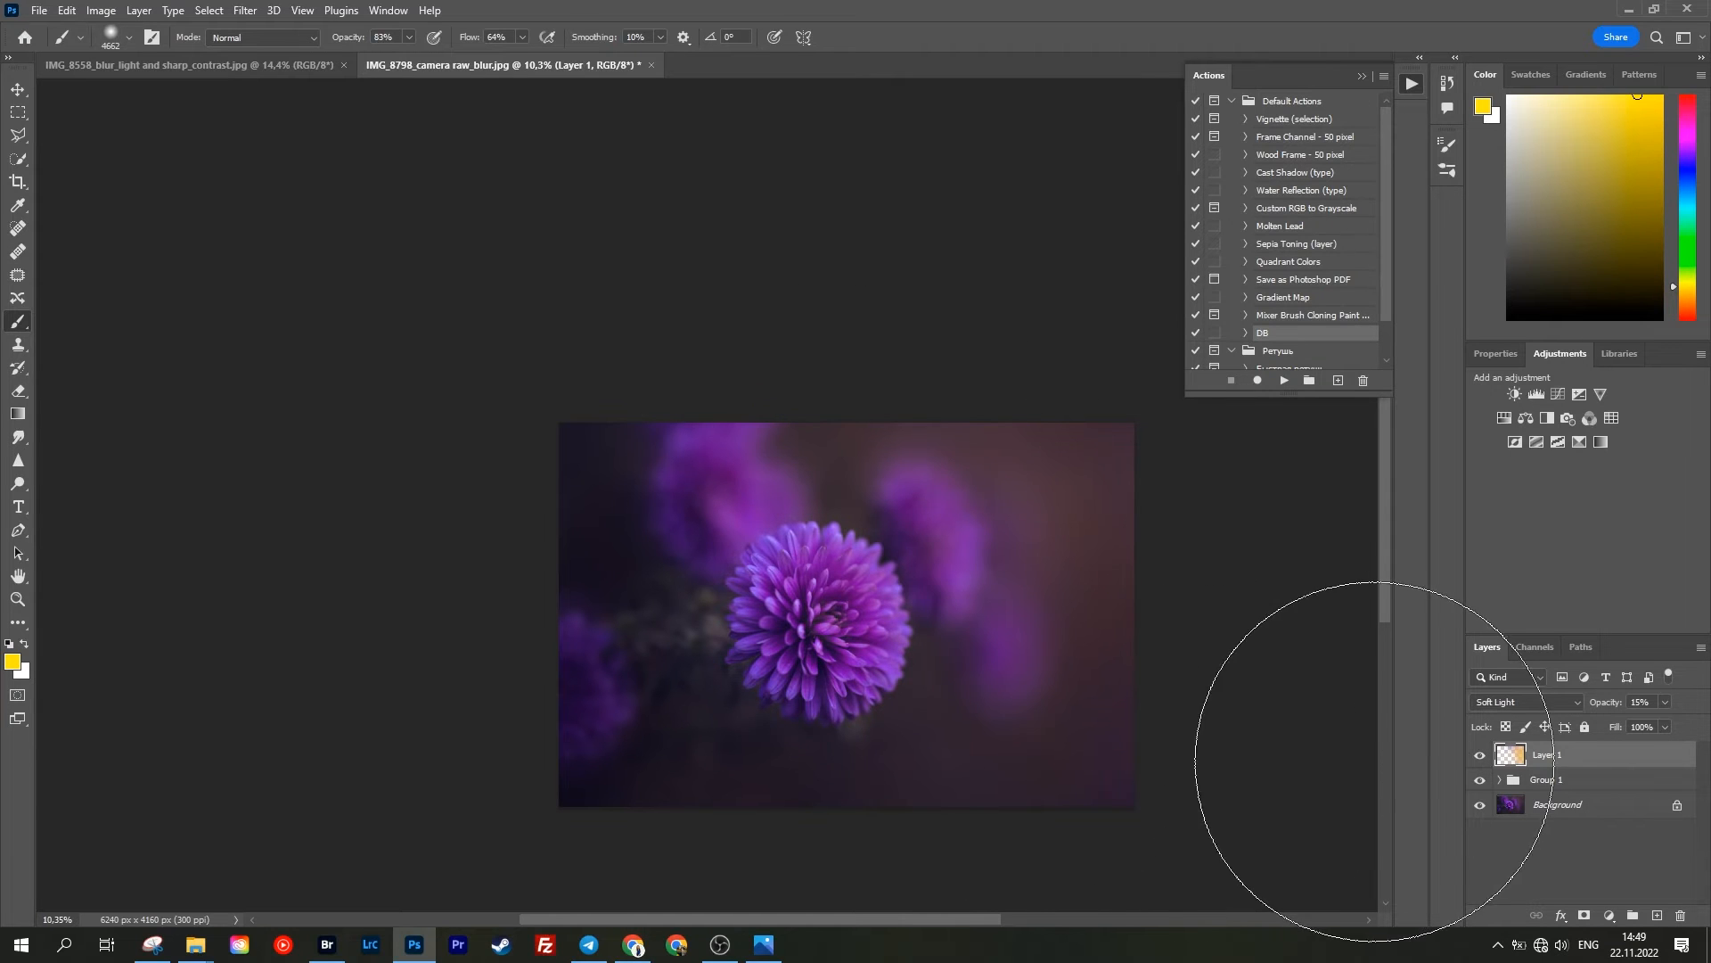
Step: Compare the image without the painted light layer and delete that layer
scroll(813, 651, "up", 6)
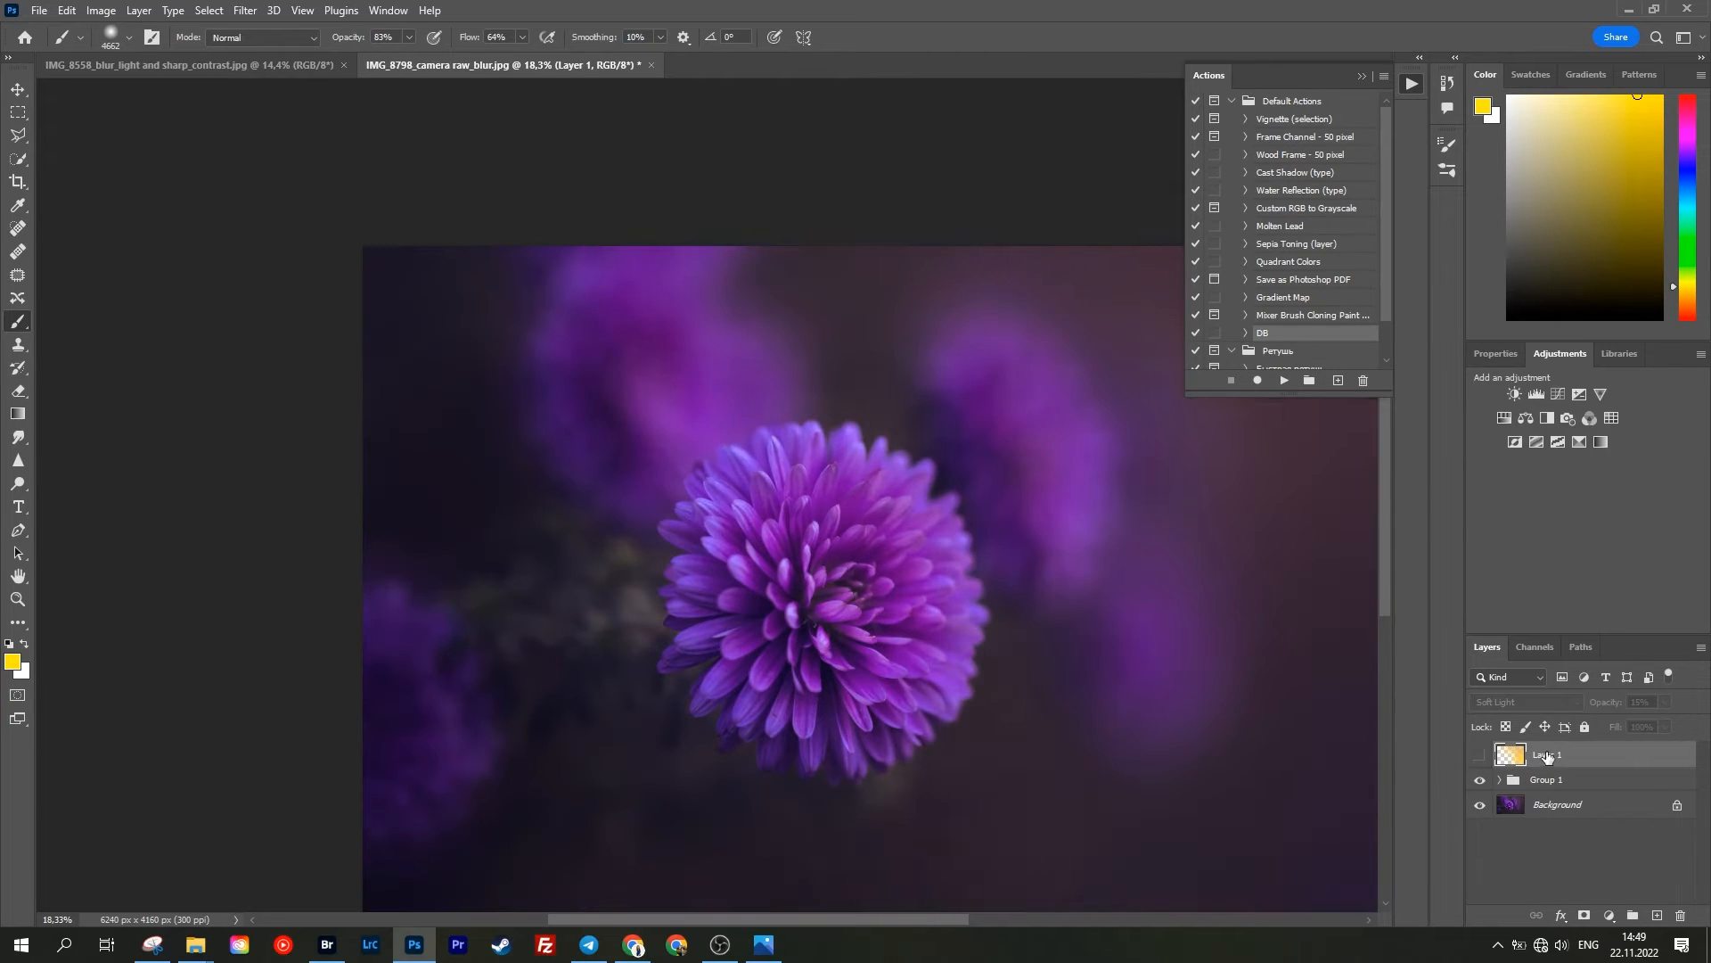
scroll(961, 749, "down", 5)
key("Delete")
key("Delete")
key("ctrl+z")
left_click(1483, 755)
key("Delete")
Step: Duplicate the Background layer and render a Lens Flare in the photo's upper-right corner on the copy
key("ctrl+j")
left_click(245, 11)
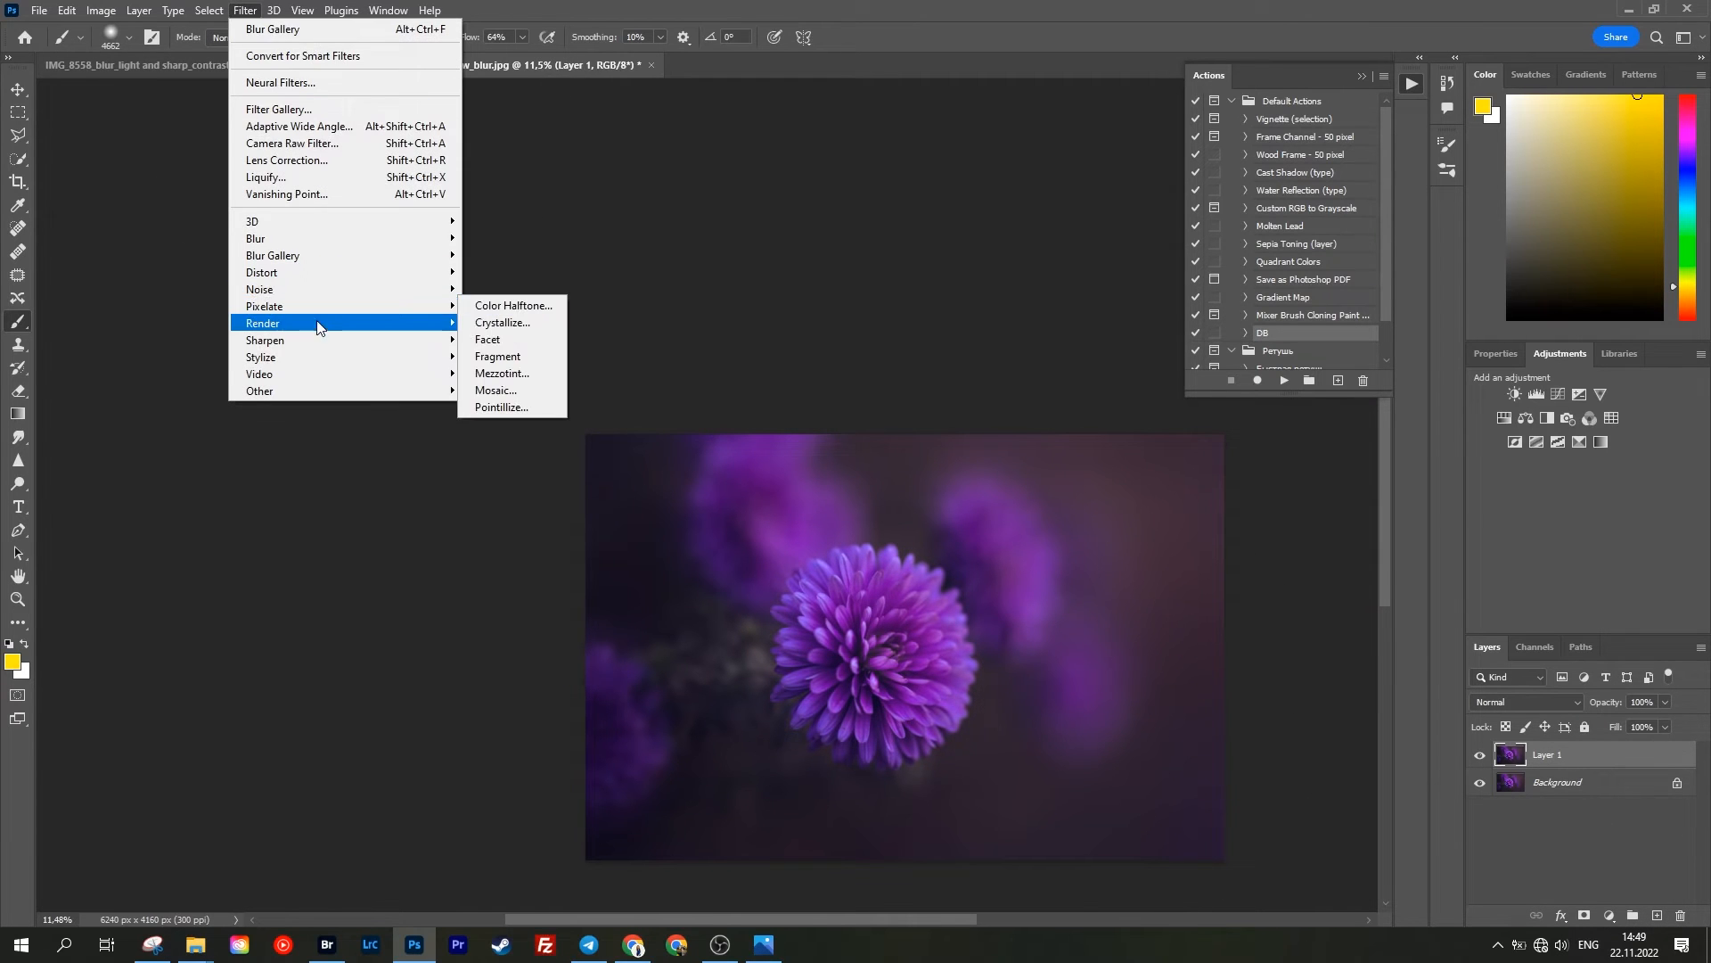
left_click(486, 433)
left_click(1420, 246)
scroll(956, 695, "up", 3)
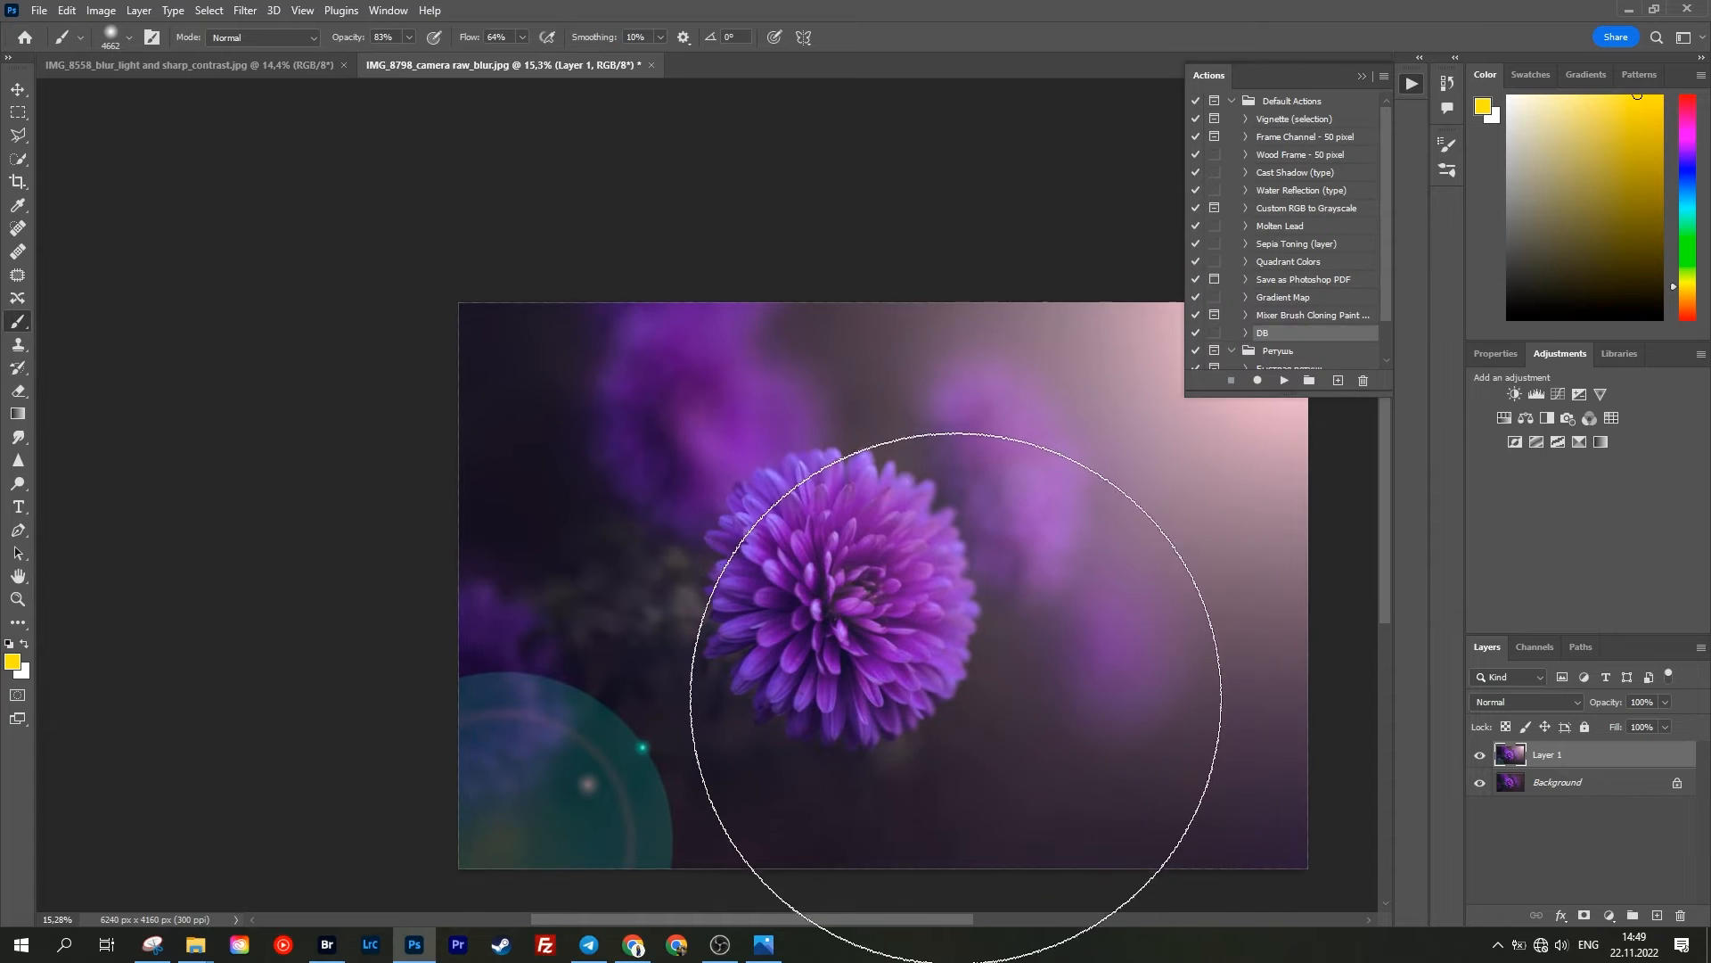
scroll(956, 695, "right", 2)
scroll(955, 692, "down", 1)
scroll(927, 685, "up", 2)
Step: Add a mask to the flare layer and paint black over the green flare ghost in the photo's lower-left corner
left_click(1584, 916)
scroll(481, 769, "down", 3)
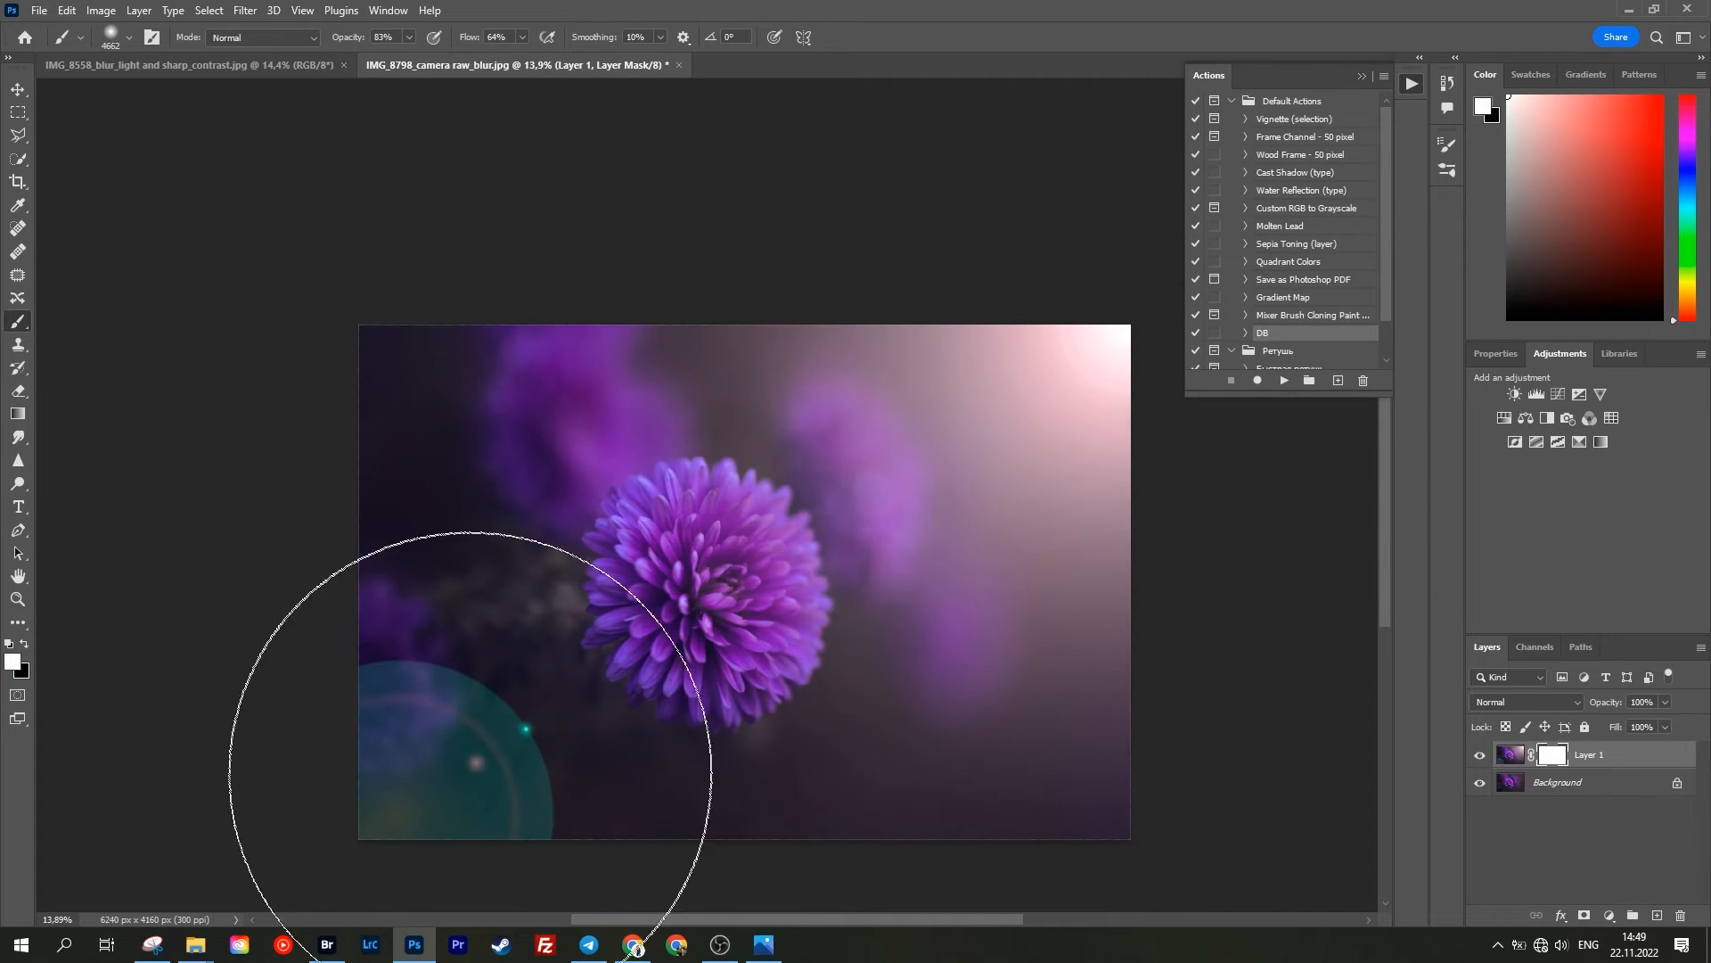
scroll(528, 690, "down", 3)
mouse_move(528, 688)
left_mouse_down()
mouse_move(412, 687)
mouse_move(237, 746)
left_mouse_up()
key("x")
left_click(501, 722)
left_click(519, 744)
scroll(515, 729, "up", 4)
key("ctrl+z")
scroll(1026, 646, "down", 2)
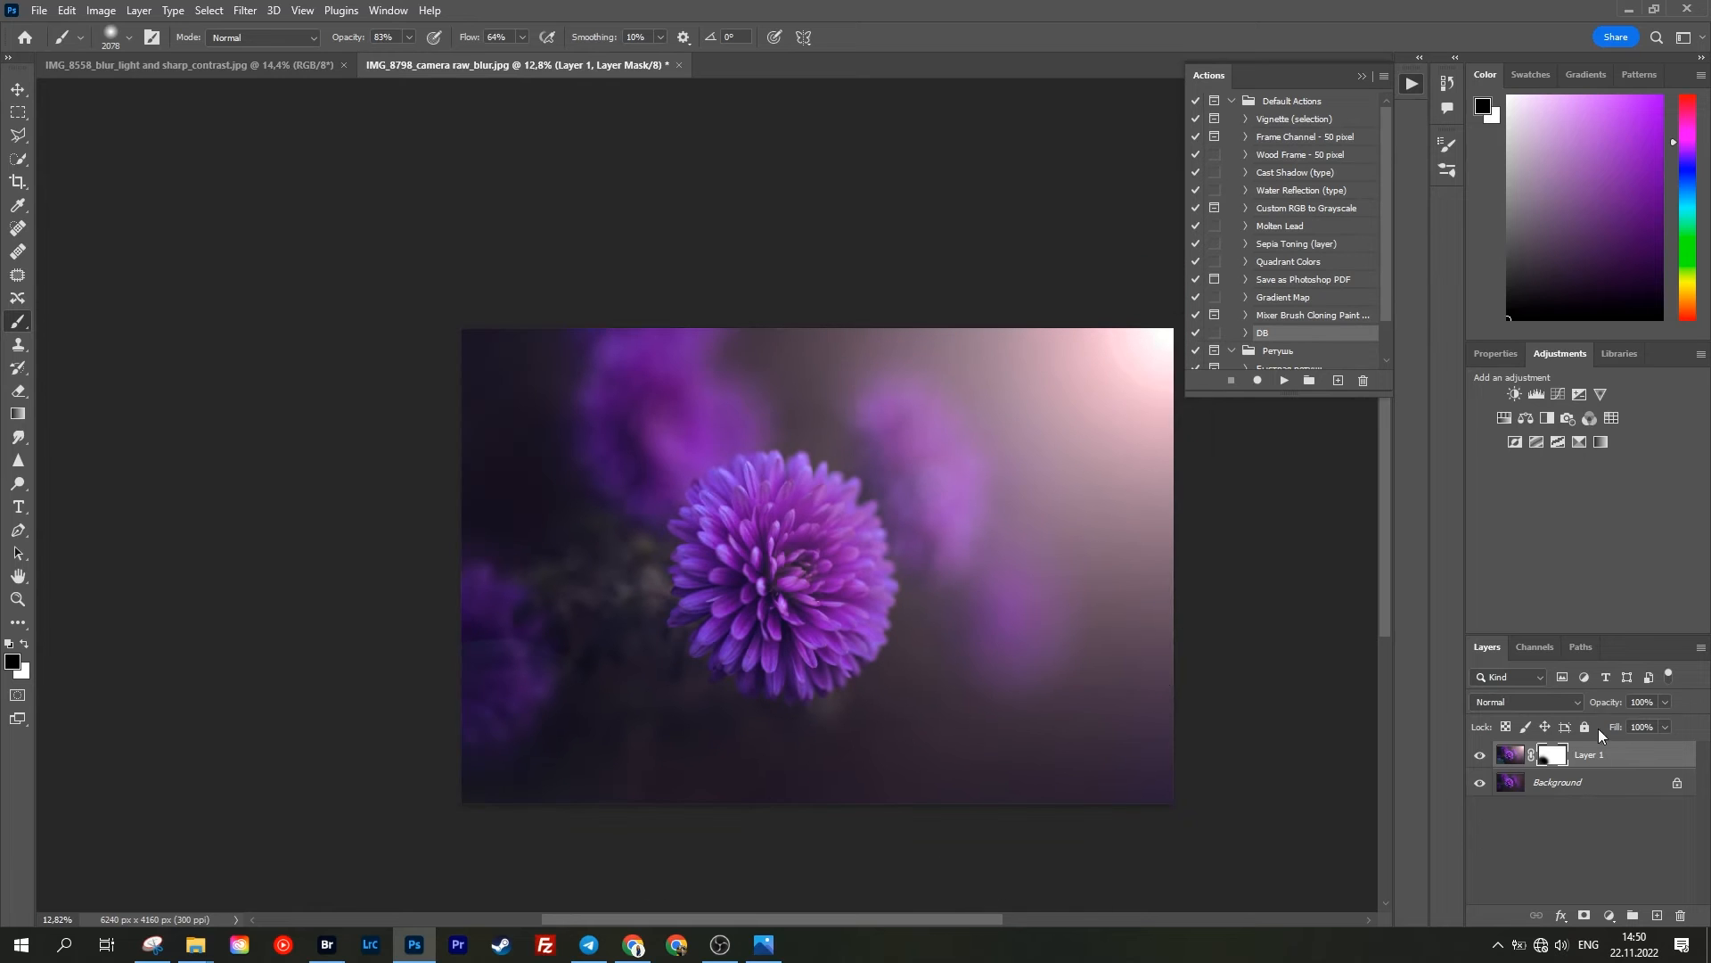
left_click(1479, 755)
left_click(1480, 756)
Step: Create a new layer, paint a sampled soft purple over the flare's glow with a very large brush, and set it to Soft Light
key("ctrl+shift+n")
key("Return")
left_click_drag(1082, 491, 1125, 482)
left_click(988, 482, "alt")
left_click_drag(981, 476, 1042, 472)
left_click(1056, 414)
left_click(1515, 704)
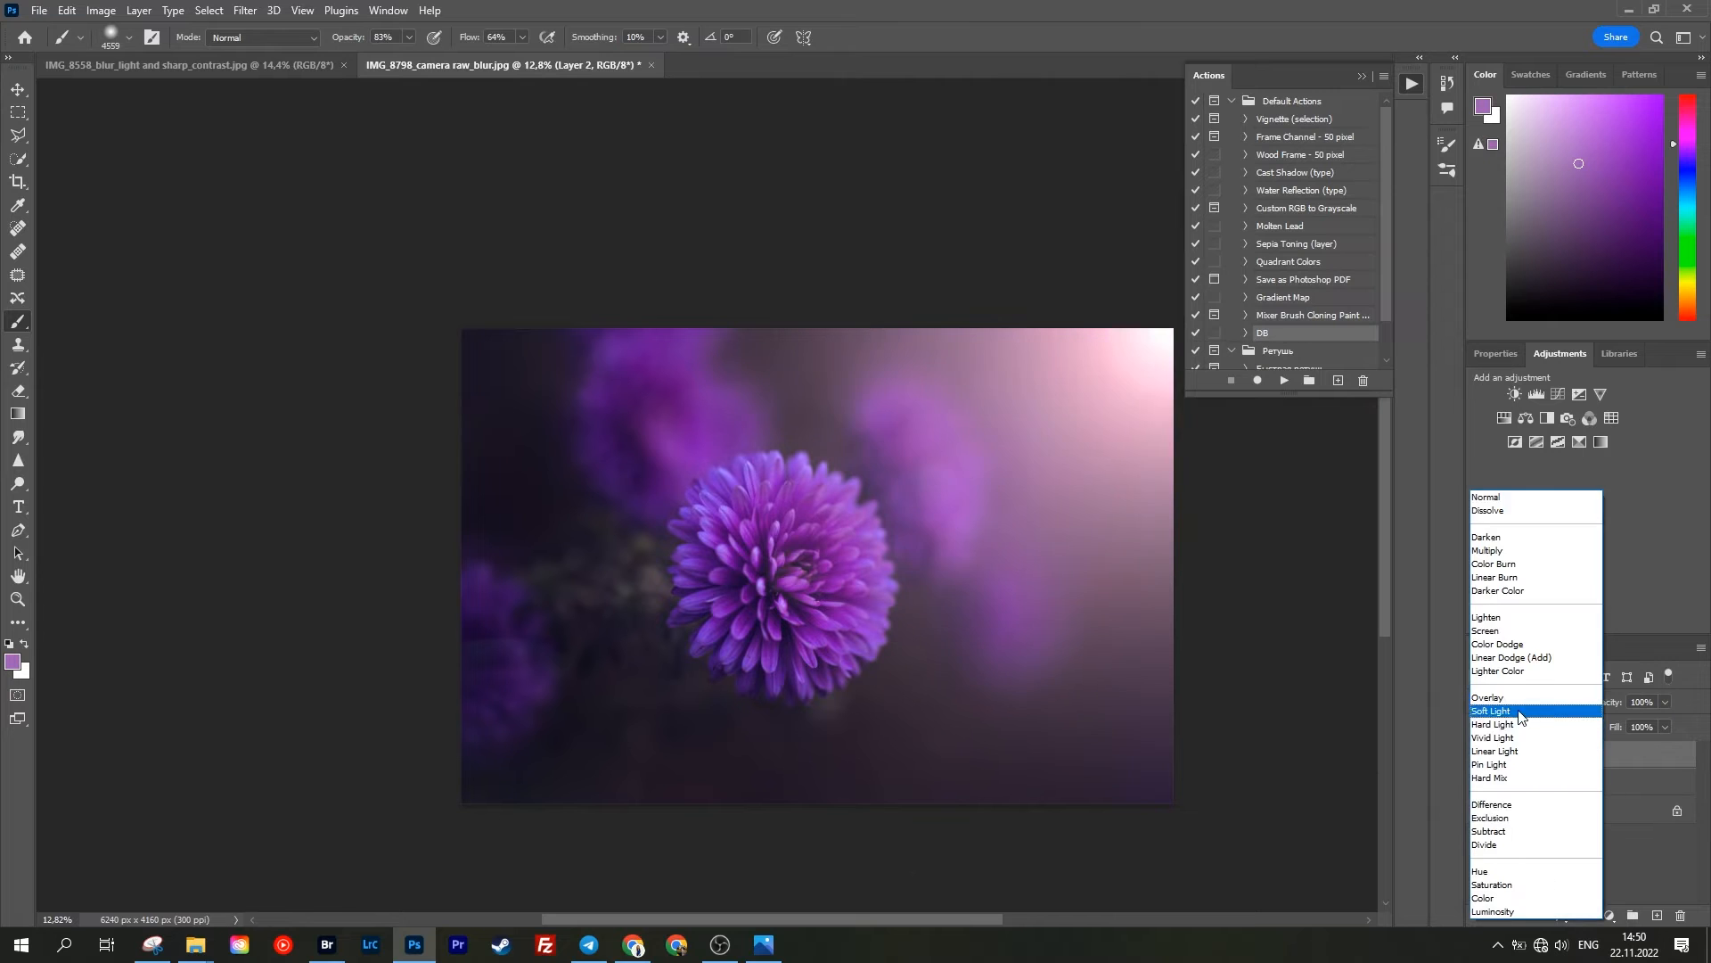
left_click(1517, 712)
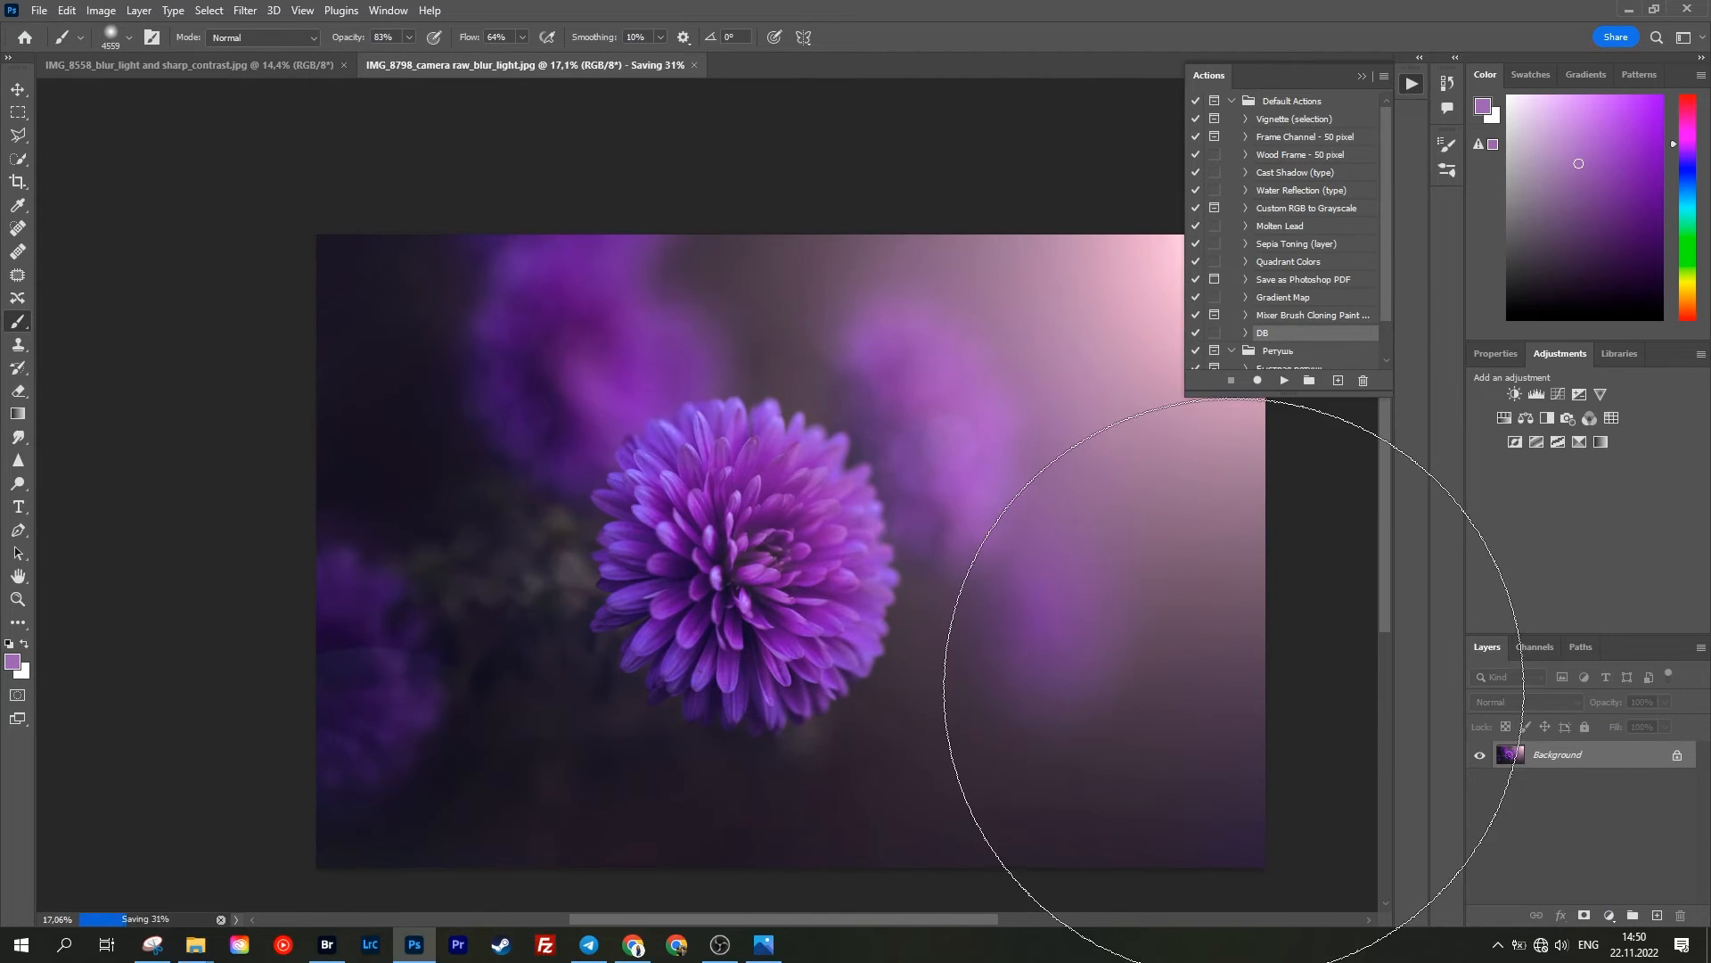
Step: Add a Color Lookup adjustment using the Fuji REALA 500D Kodak 2393 LUT and lower its opacity to 49%
key("v")
left_click(1613, 418)
left_click(1615, 414)
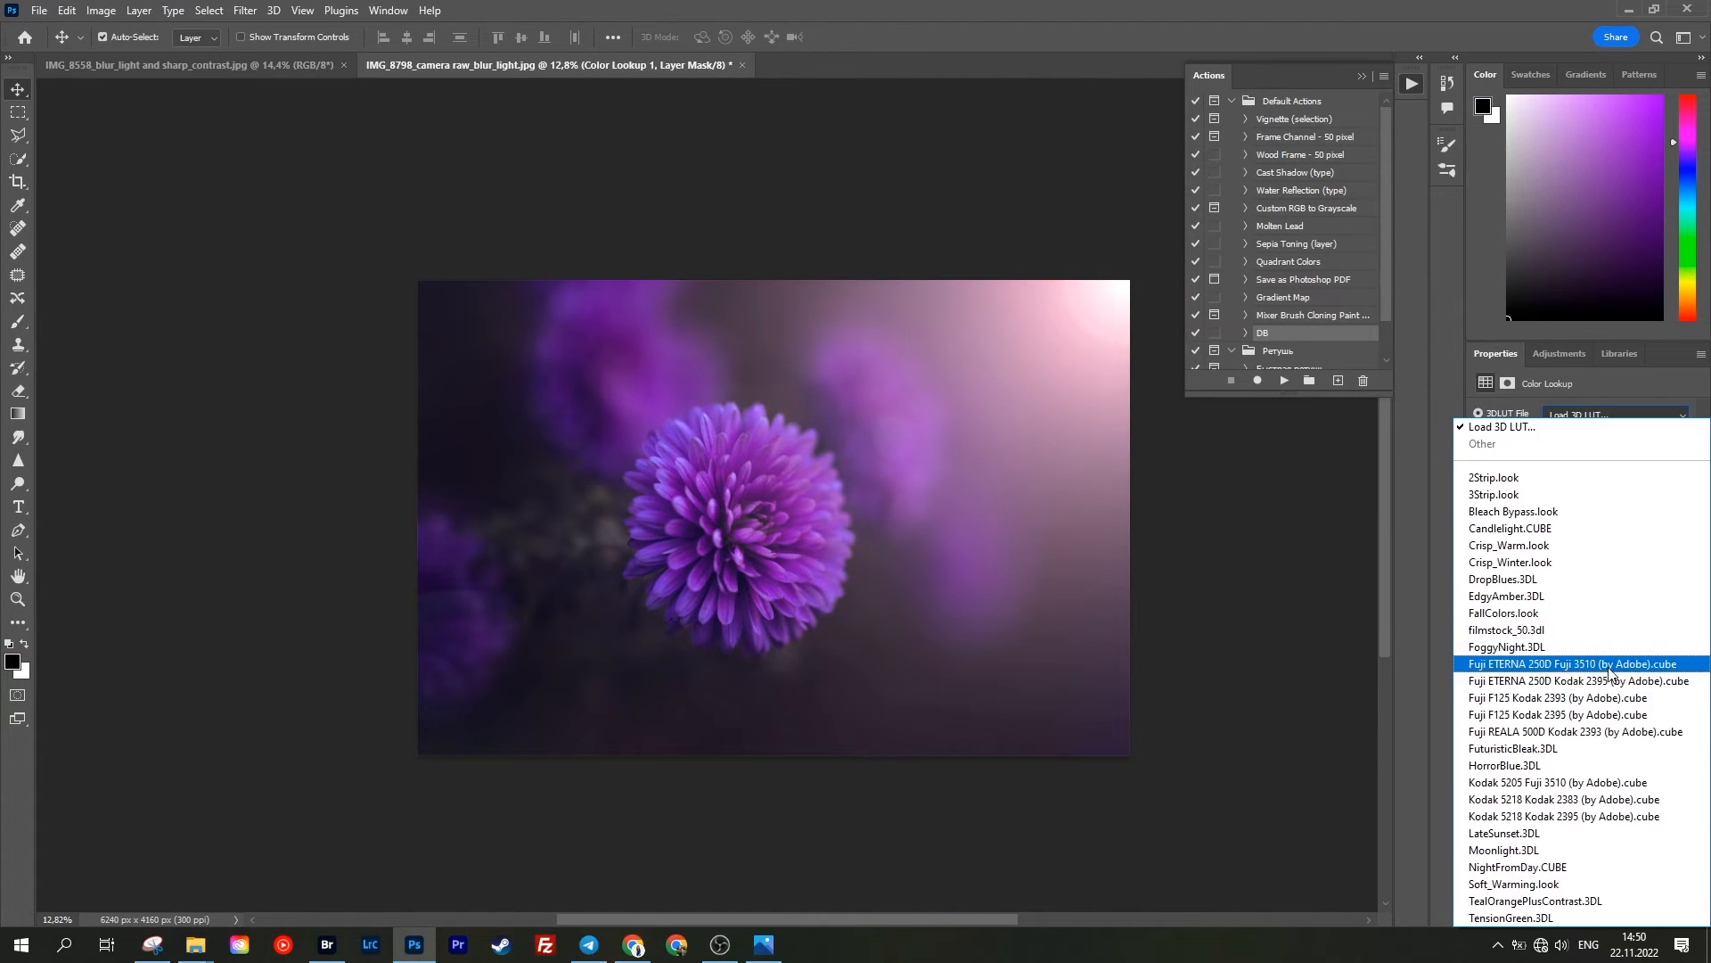
left_click(1618, 611)
scroll(1614, 415, "down", 4)
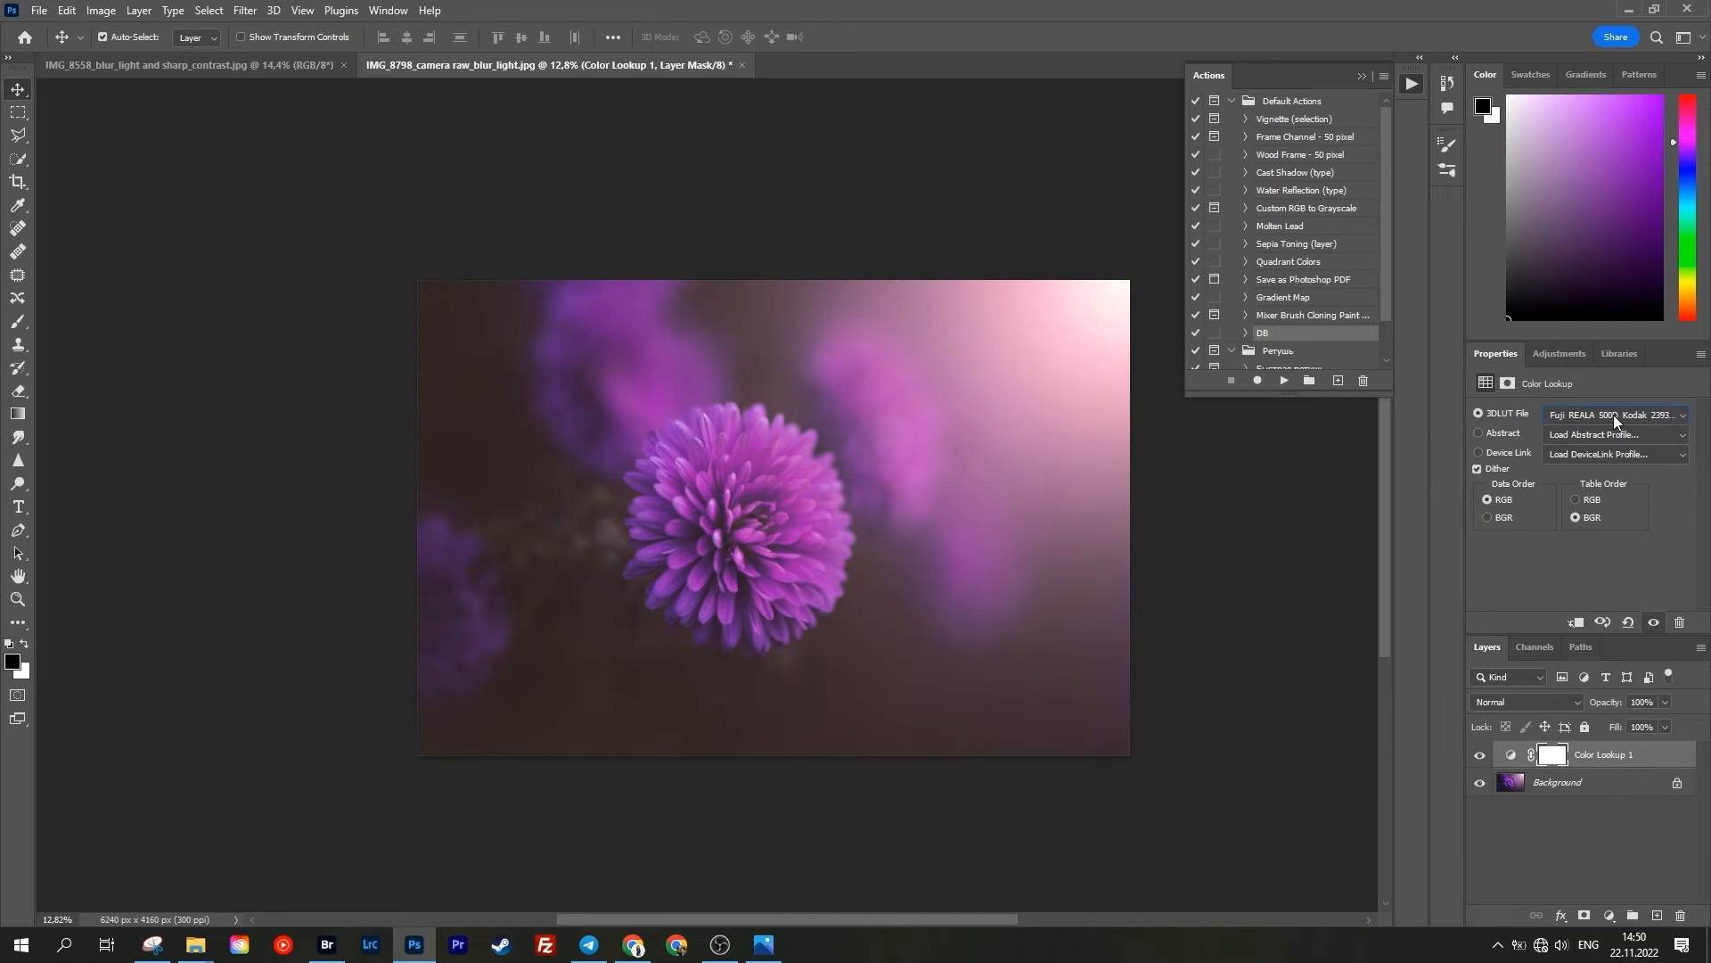
left_click_drag(1584, 707, 1605, 704)
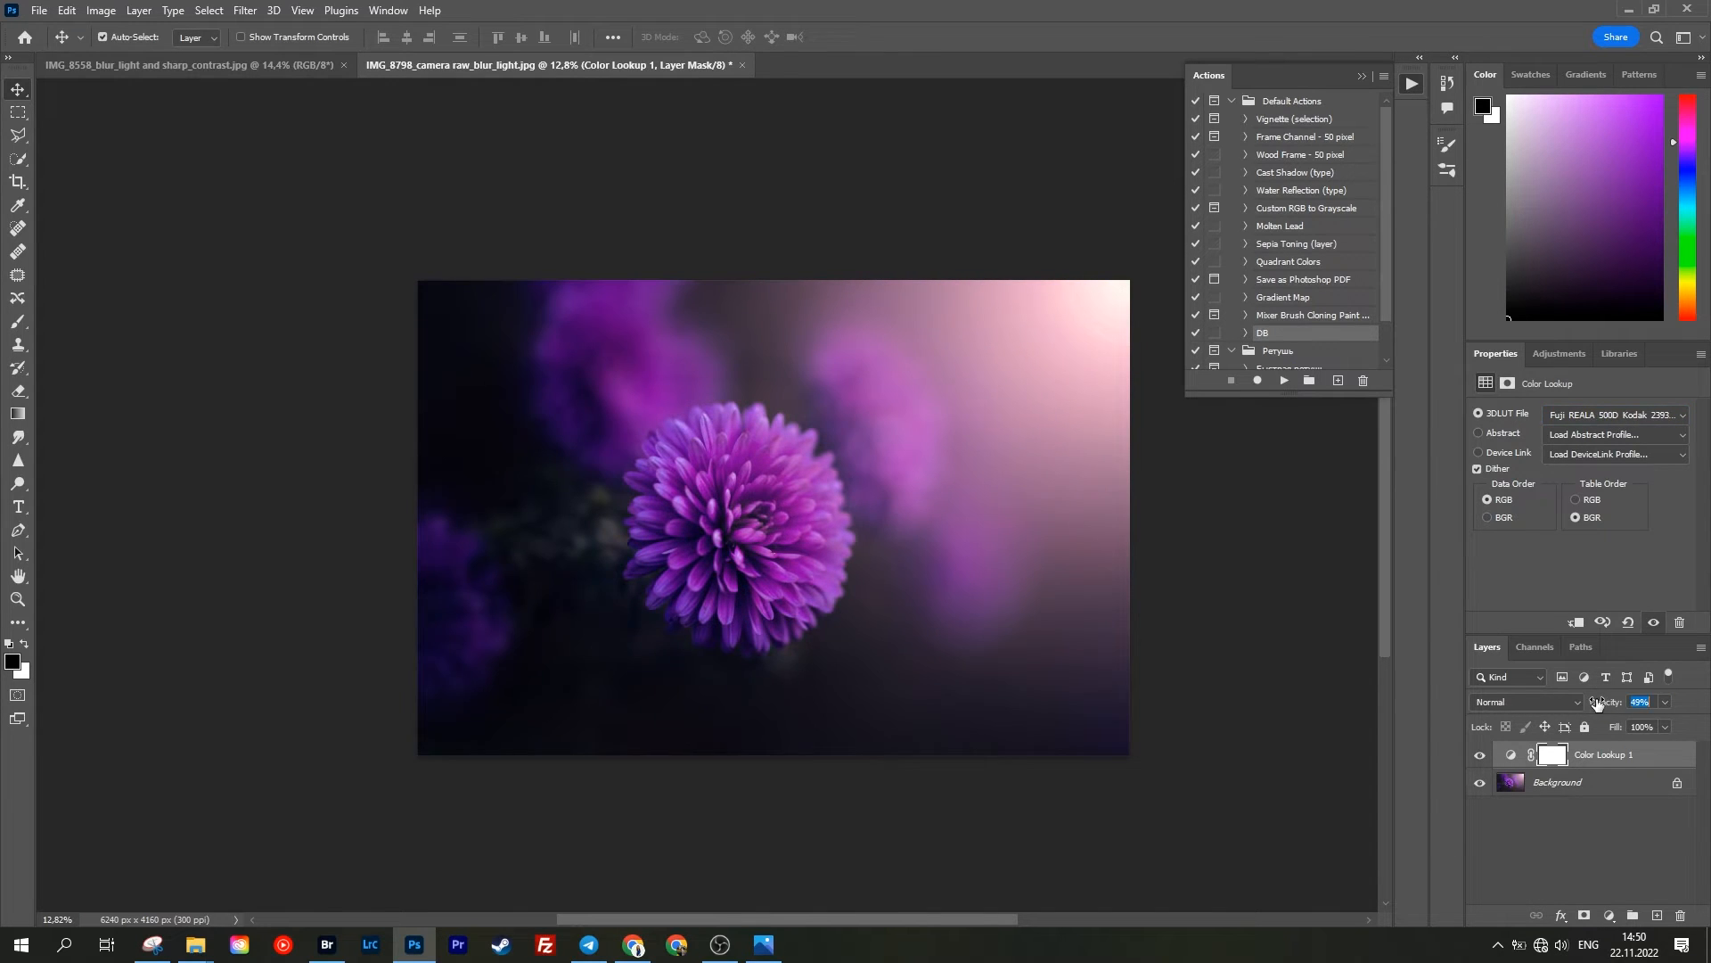
Step: Add a Curves adjustment with the Matte preset and set its opacity to 47%
left_click(1562, 358)
left_click(1535, 401)
left_click(1553, 414)
left_click(1566, 611)
left_click_drag(1610, 703, 1569, 707)
left_click(1483, 756)
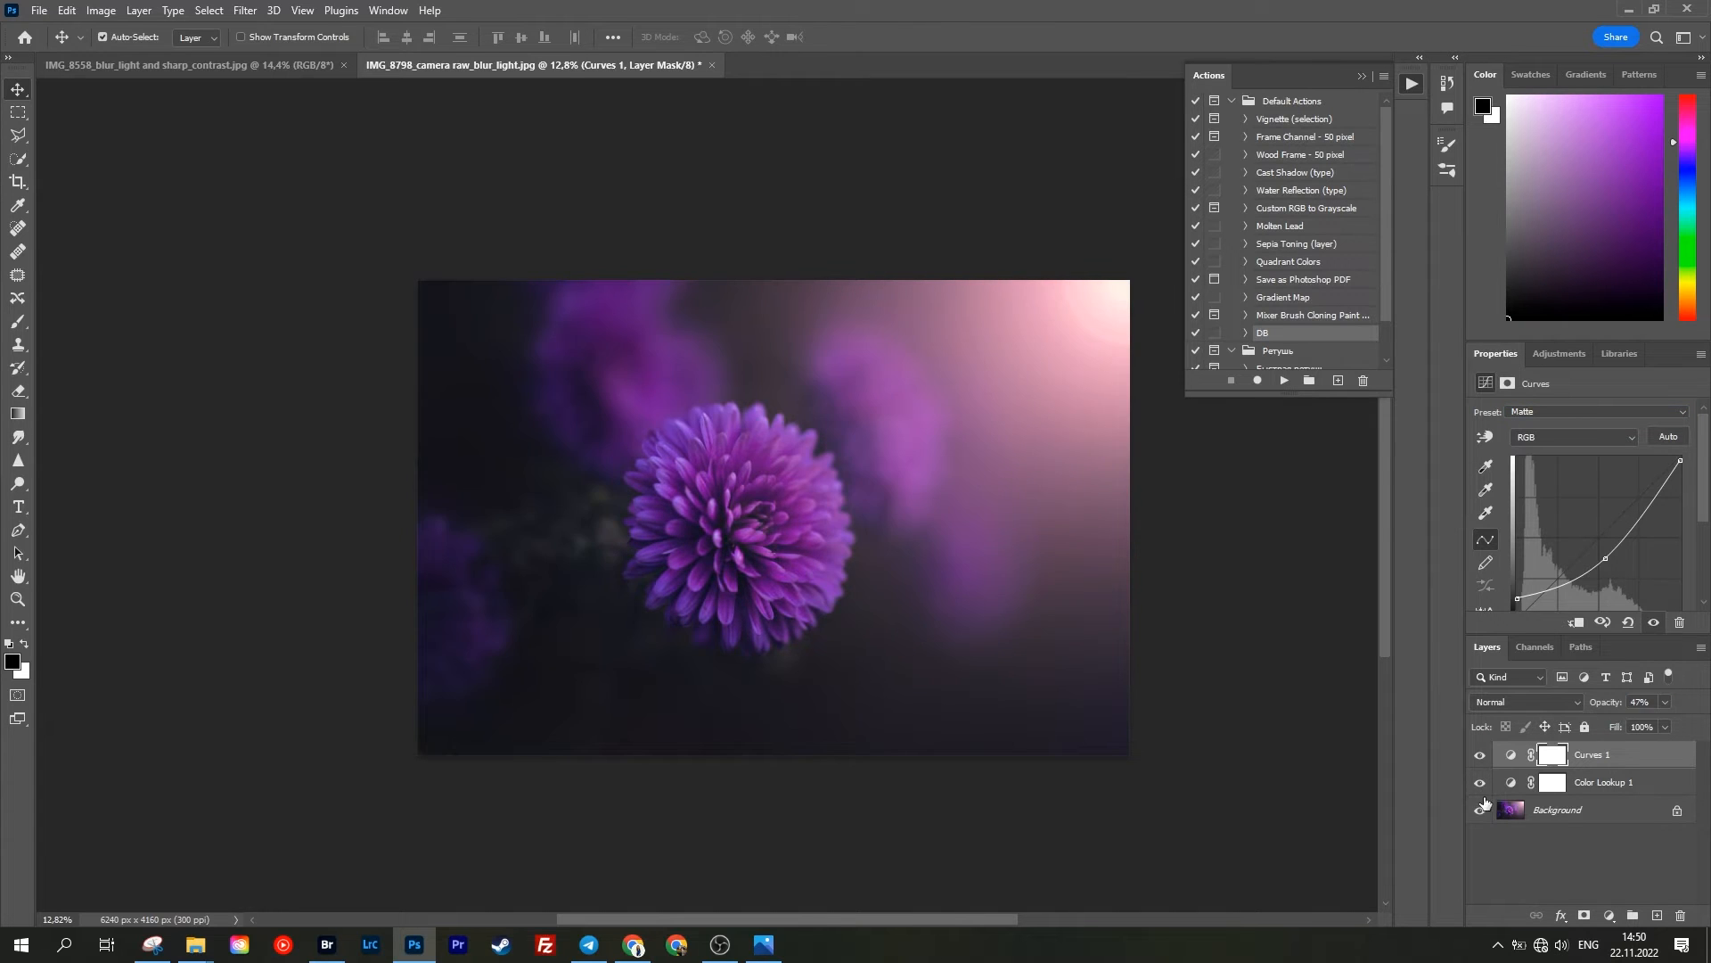
Step: Compare the flower and background closely with the Color Lookup layer hidden and shown
left_click(1481, 783)
left_click(1480, 784)
scroll(939, 539, "up", 7)
left_click_drag(686, 524, 799, 524)
left_click(1480, 783)
left_click(1480, 783)
scroll(829, 648, "down", 8)
scroll(794, 615, "up", 8)
scroll(793, 613, "down", 4)
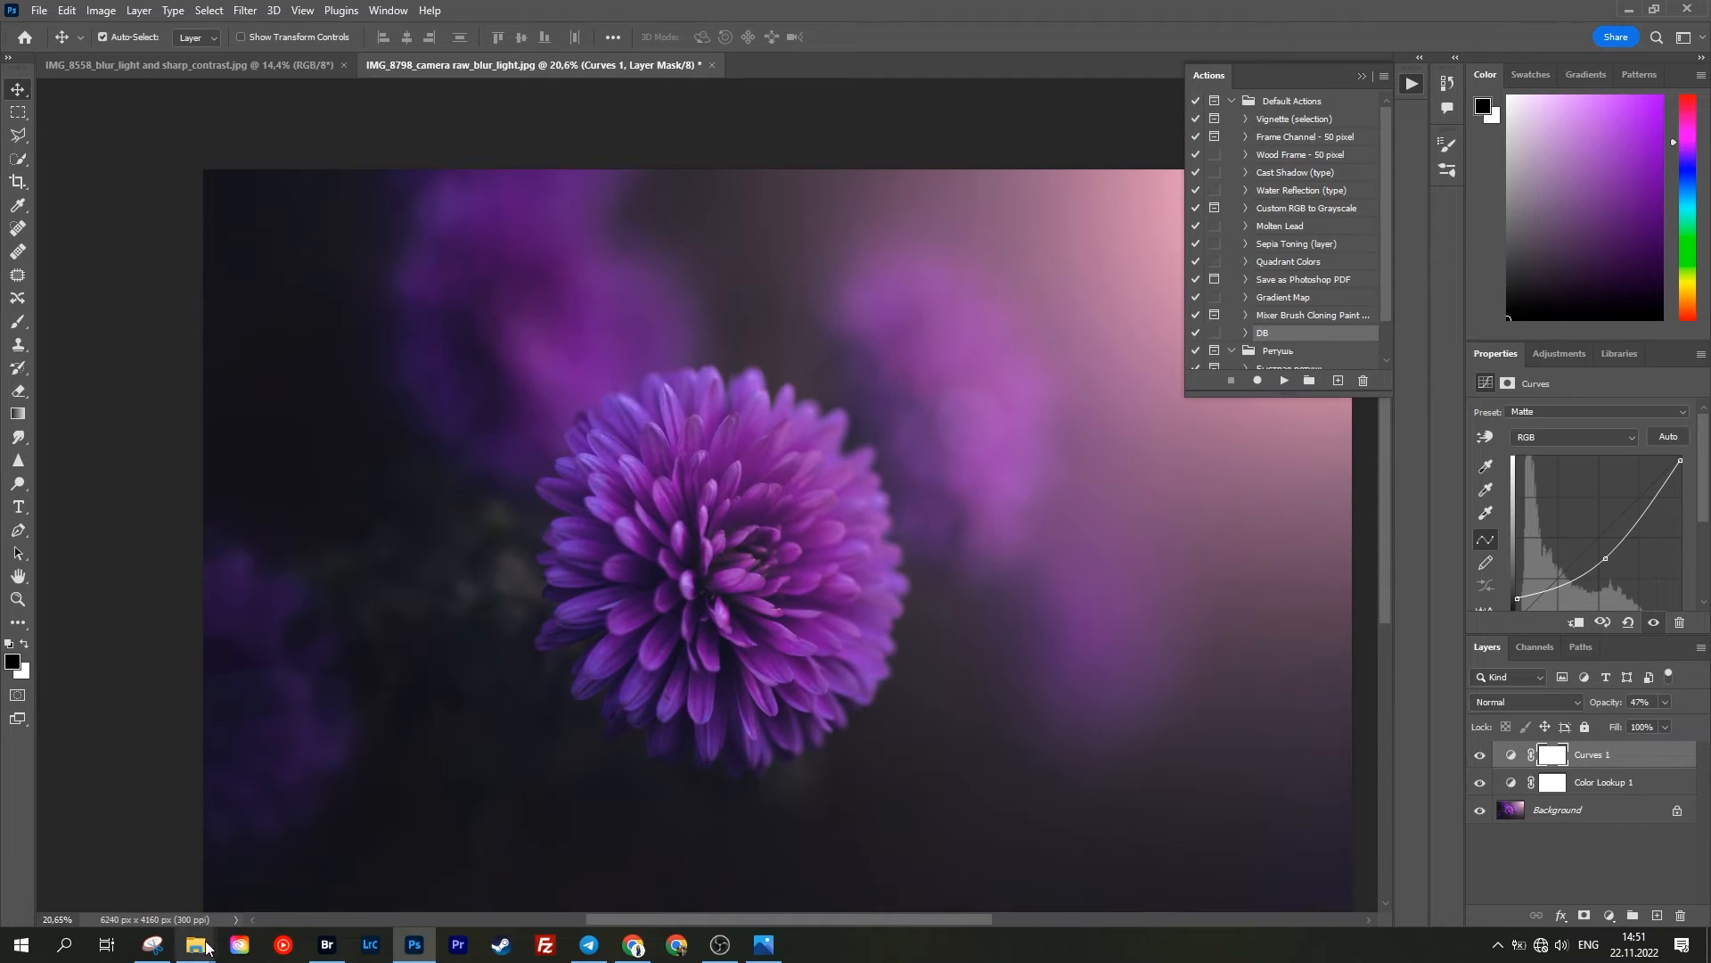
scroll(1097, 593, "up", 1)
Step: Compare the image with the top adjustment layer hidden and shown, and lower its opacity
left_click(1479, 755)
left_click(1507, 755)
left_click(1481, 755)
left_click_drag(1617, 702, 1589, 702)
scroll(1007, 615, "down", 2)
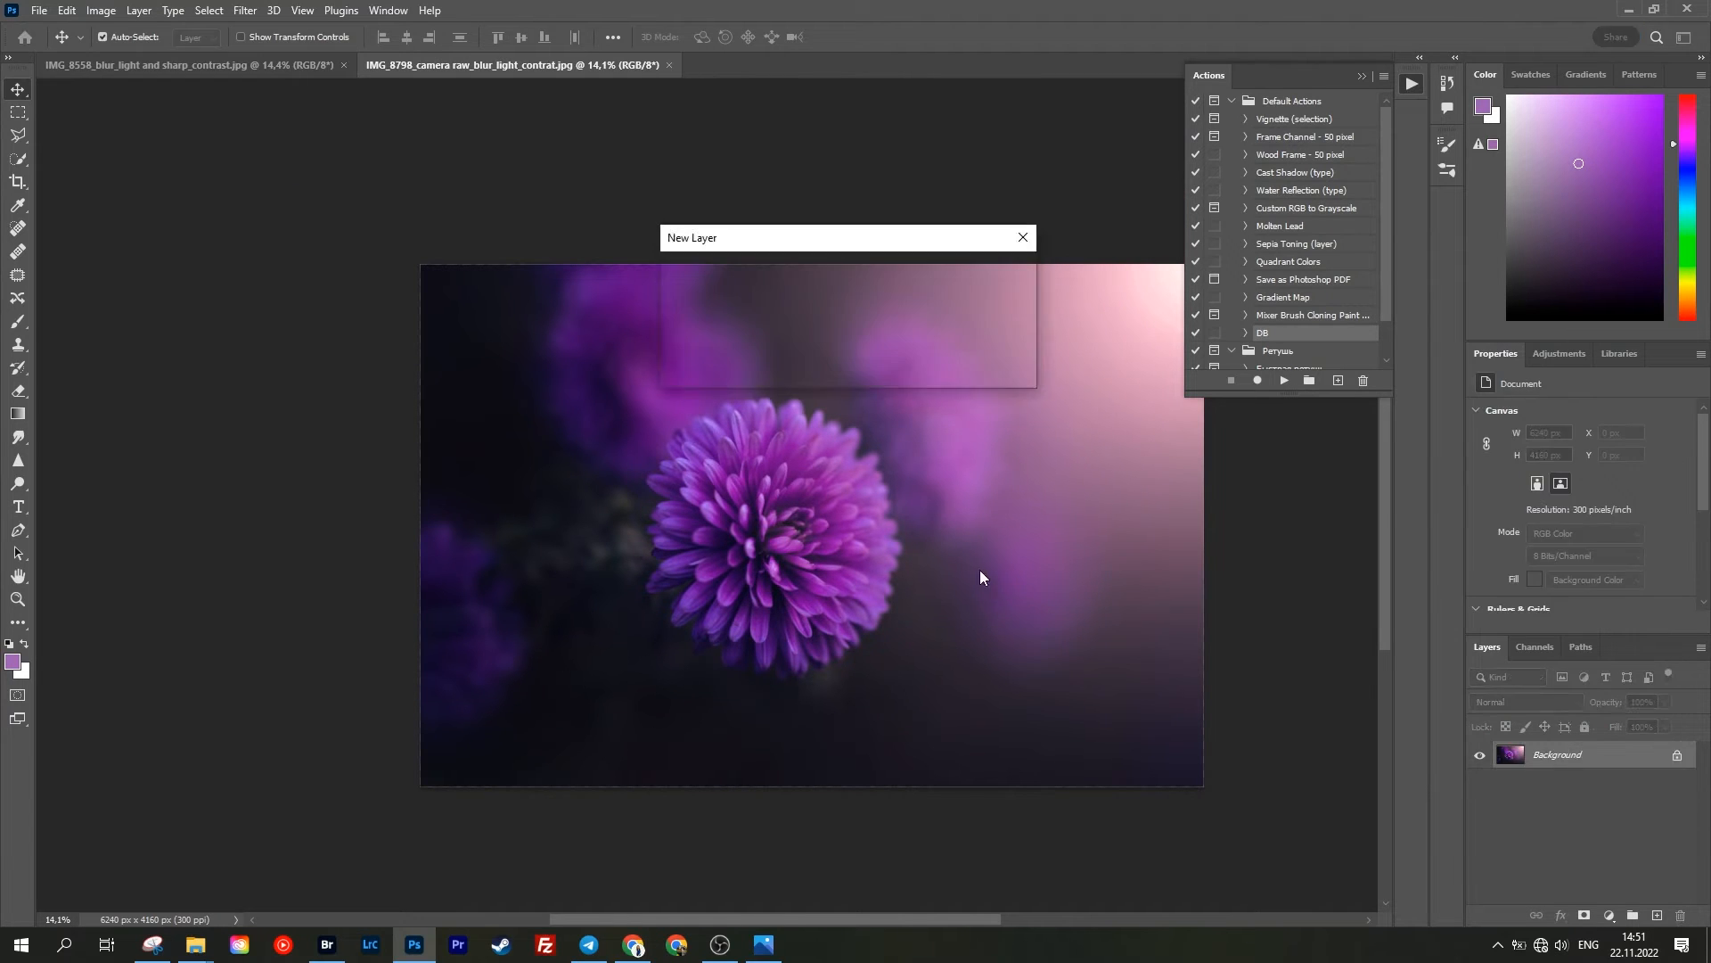
Step: Create a new layer, set the brush to 100% size jitter and 1000% scatter, and sample pink from the blurred background
key("Return")
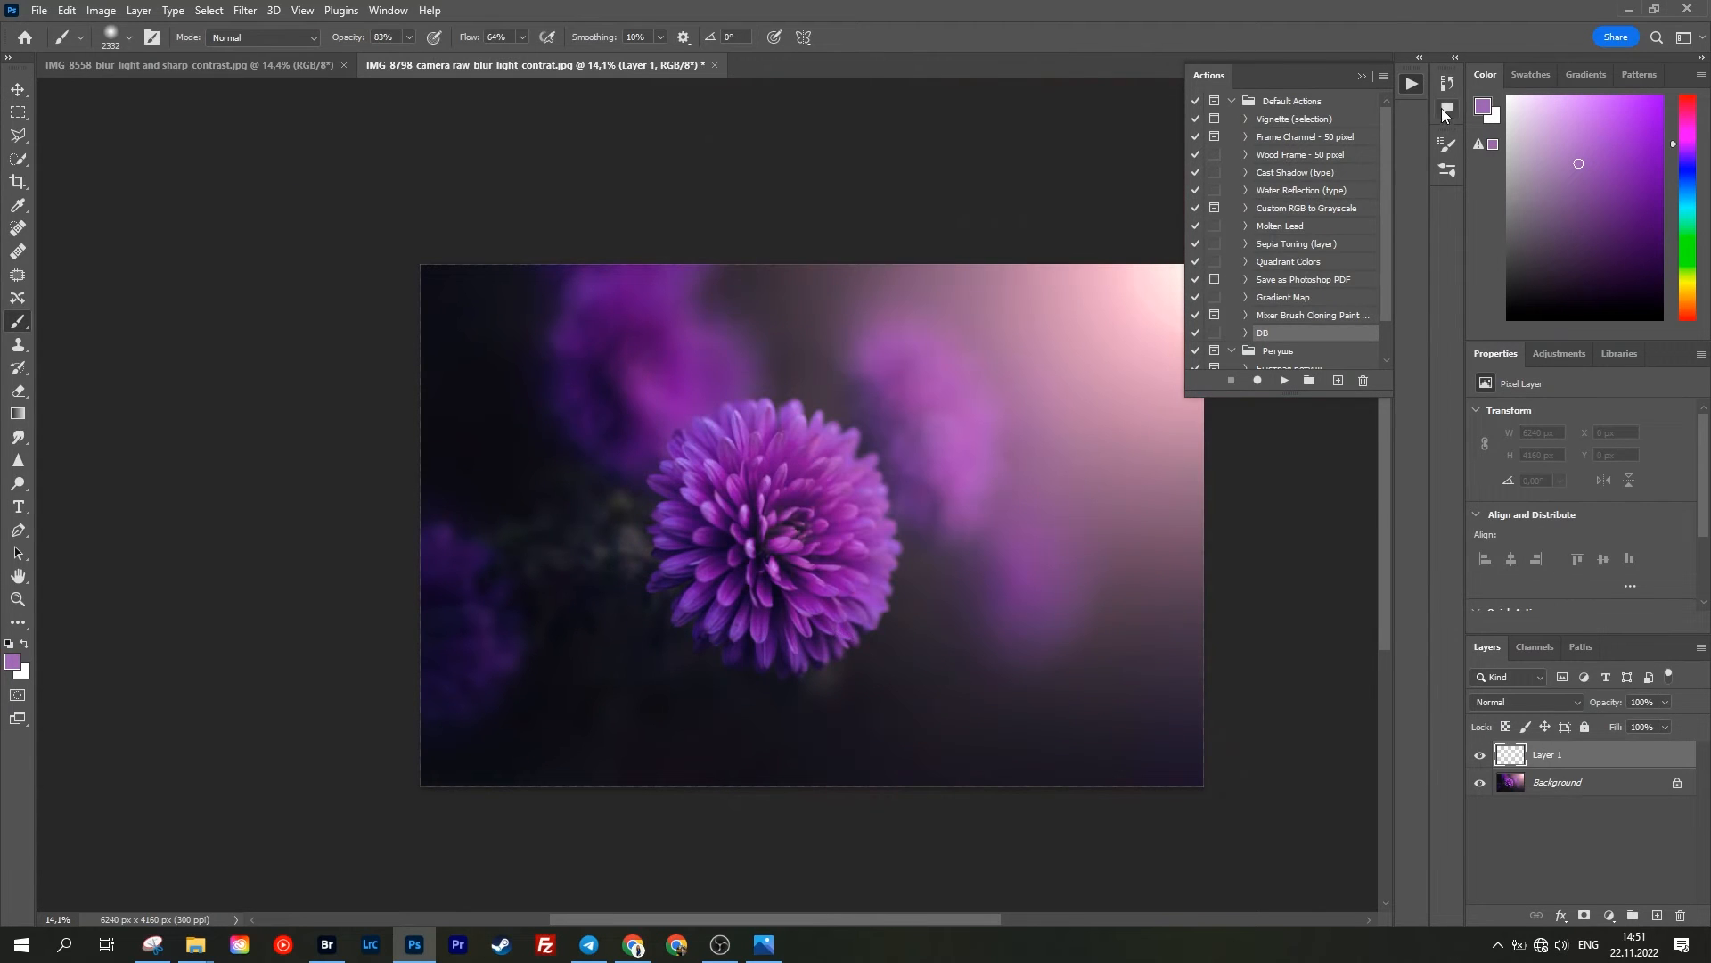
left_click(1449, 172)
left_click(1159, 216)
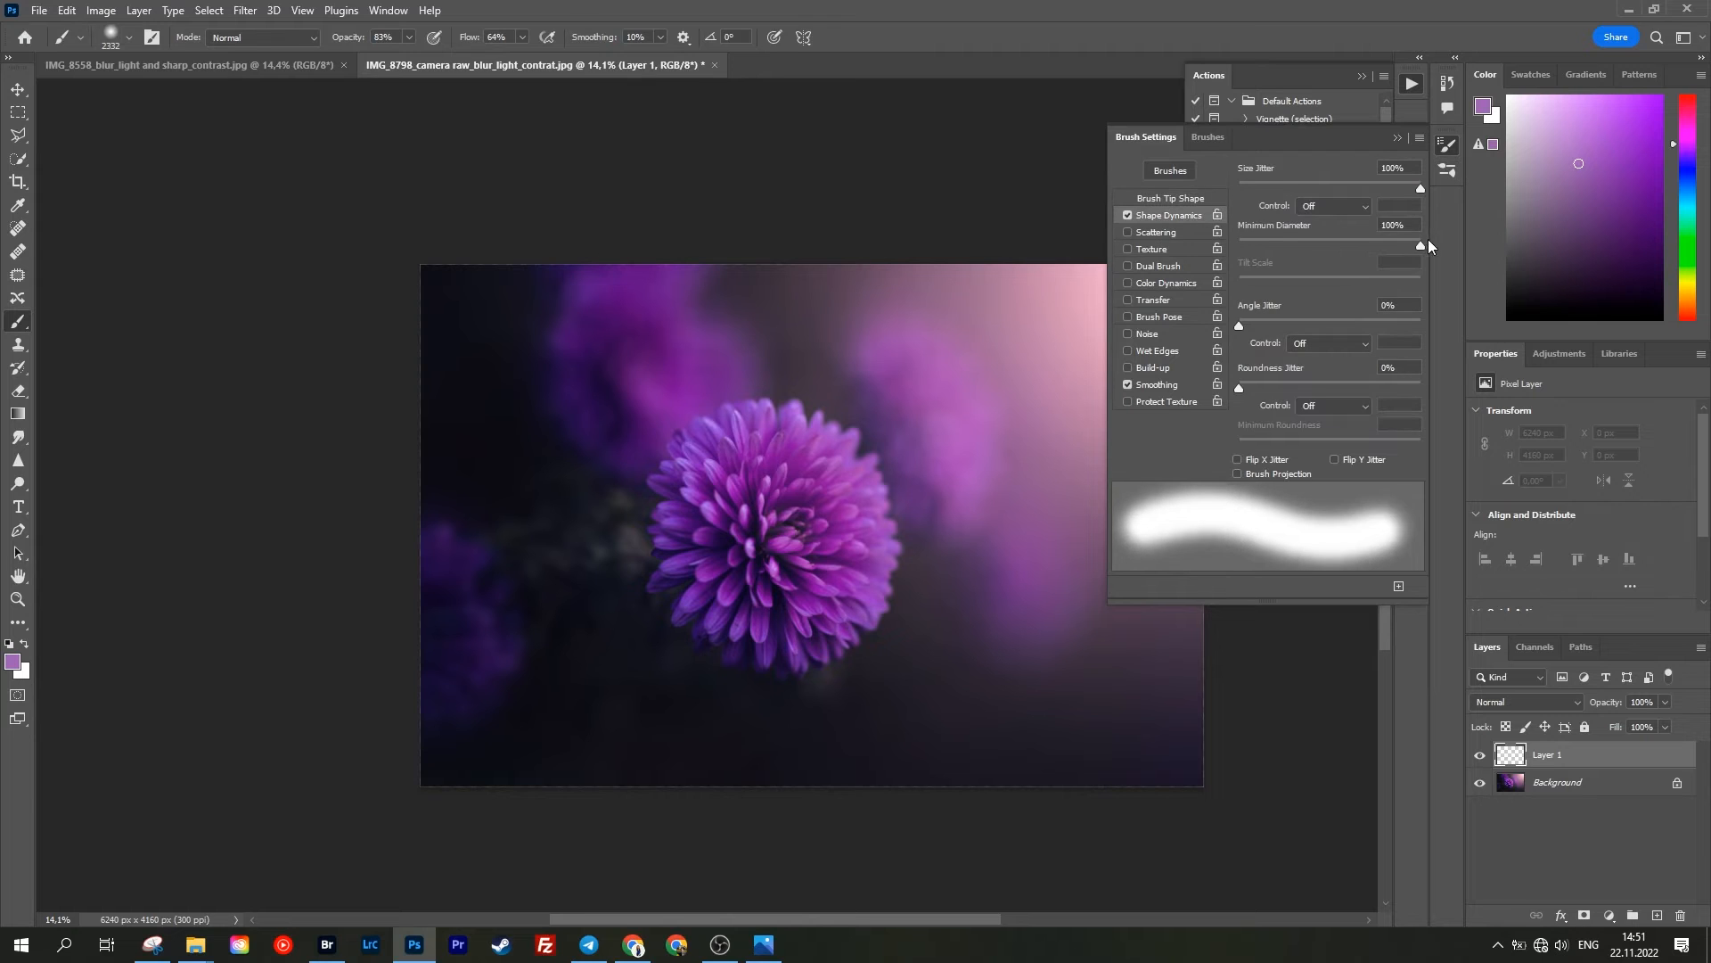
left_click(1170, 234)
left_click(978, 378, "alt")
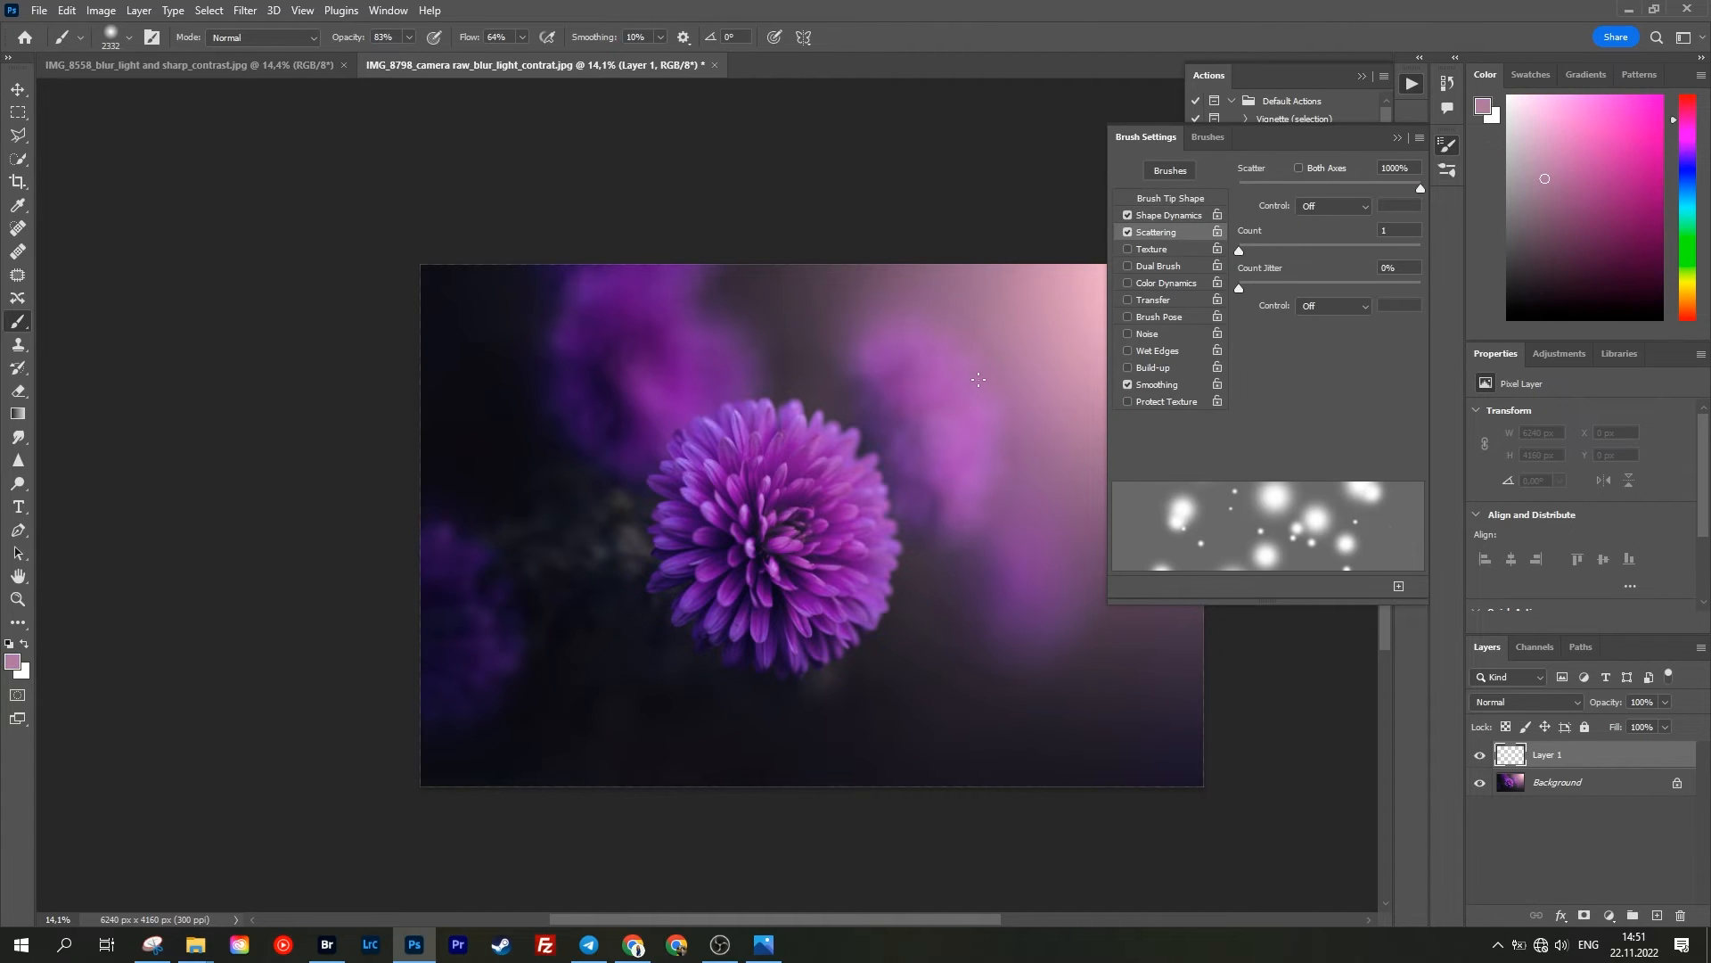
key("ctrl+z")
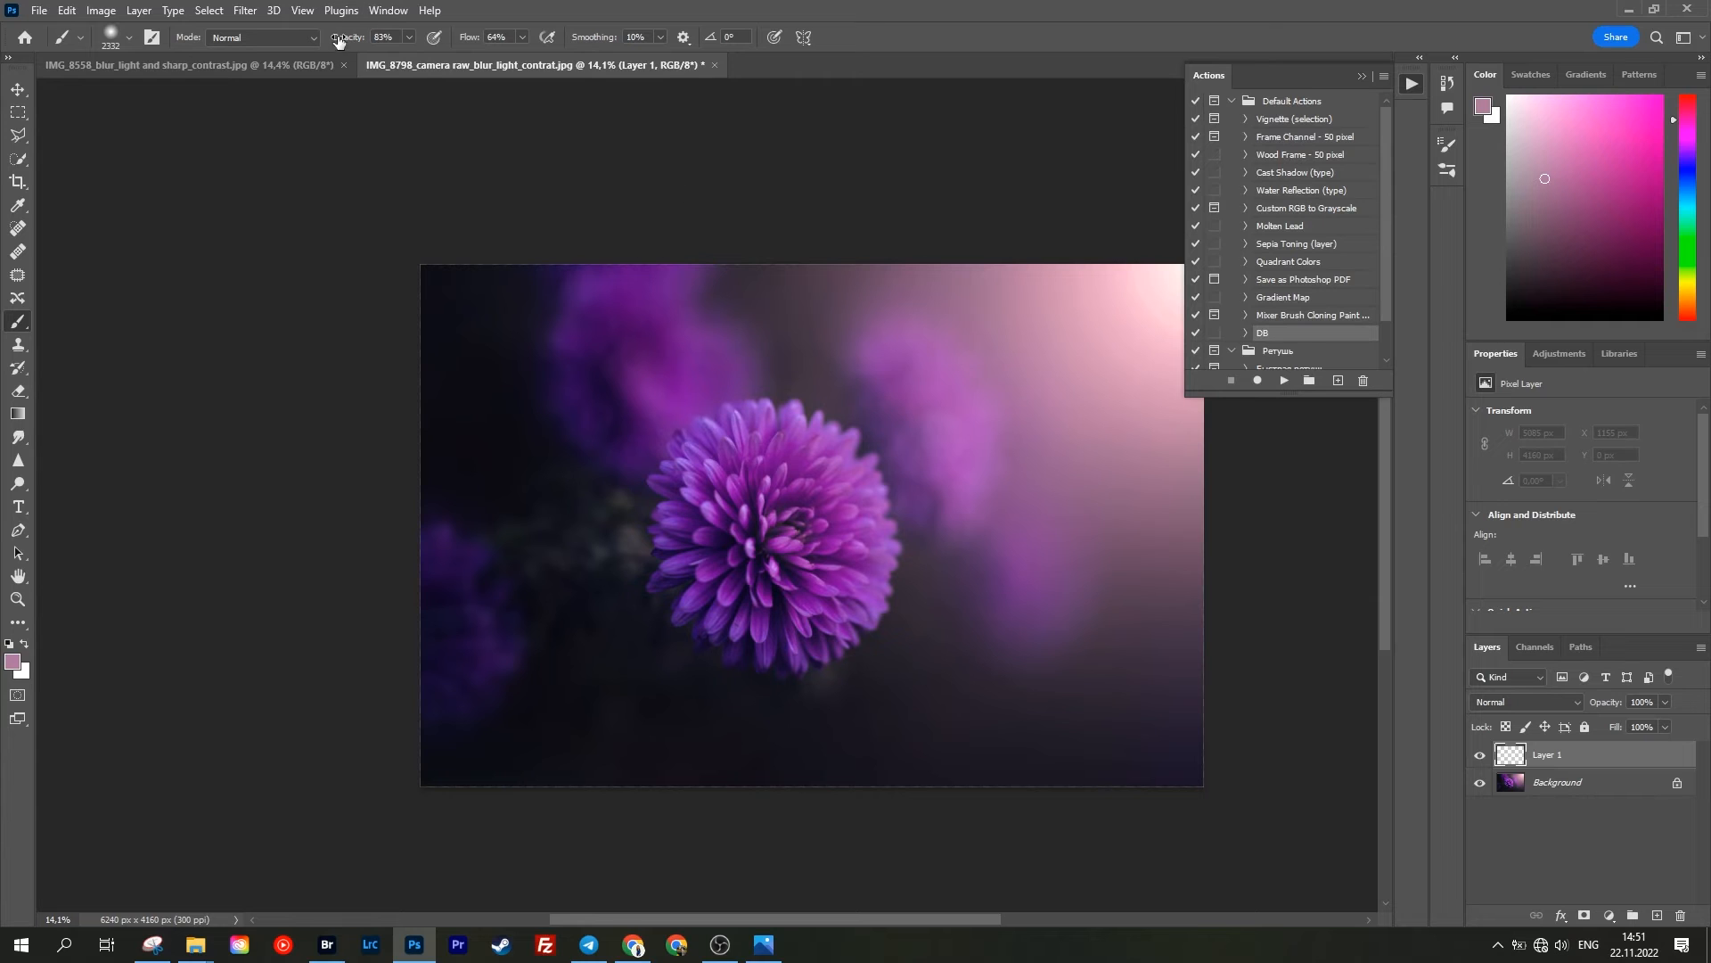
Step: Paint large, soft, scattered pink spots across the photo at 100% brush opacity and flow, undoing unwanted extra spots
mouse_move(928, 369)
left_mouse_down()
mouse_move(1309, 609)
mouse_move(799, 590)
mouse_move(573, 317)
mouse_move(781, 719)
mouse_move(428, 752)
mouse_move(624, 576)
left_mouse_up()
right_click(694, 581)
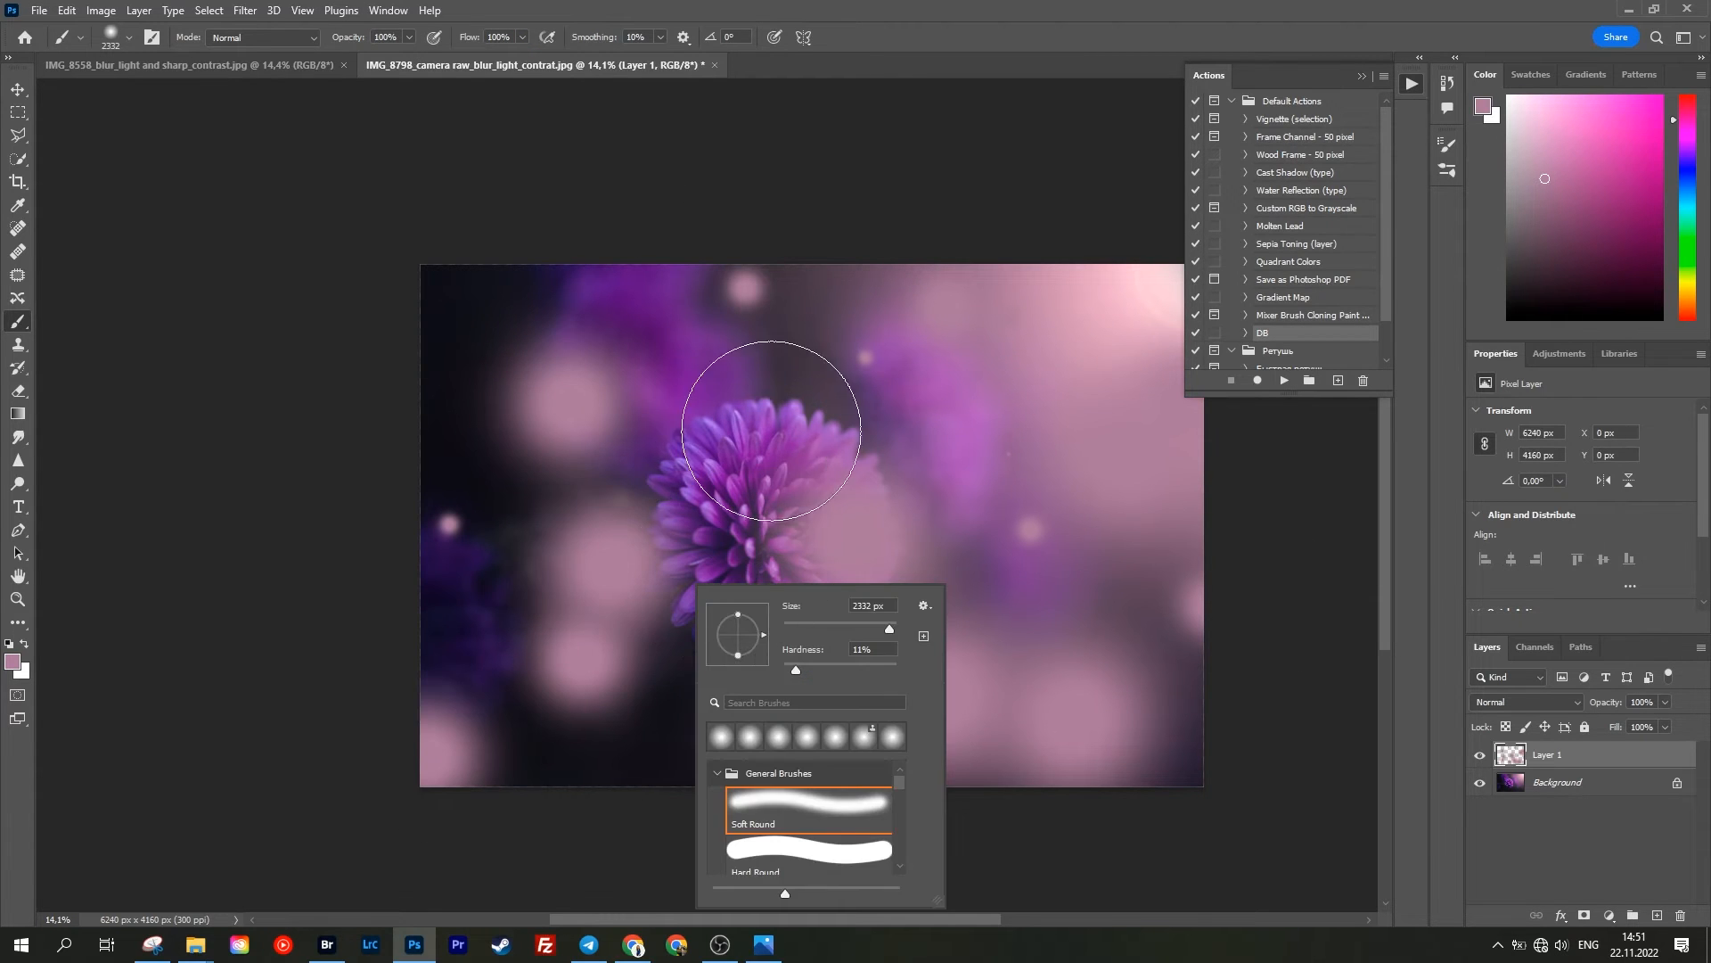
left_click(787, 364)
left_click(410, 261)
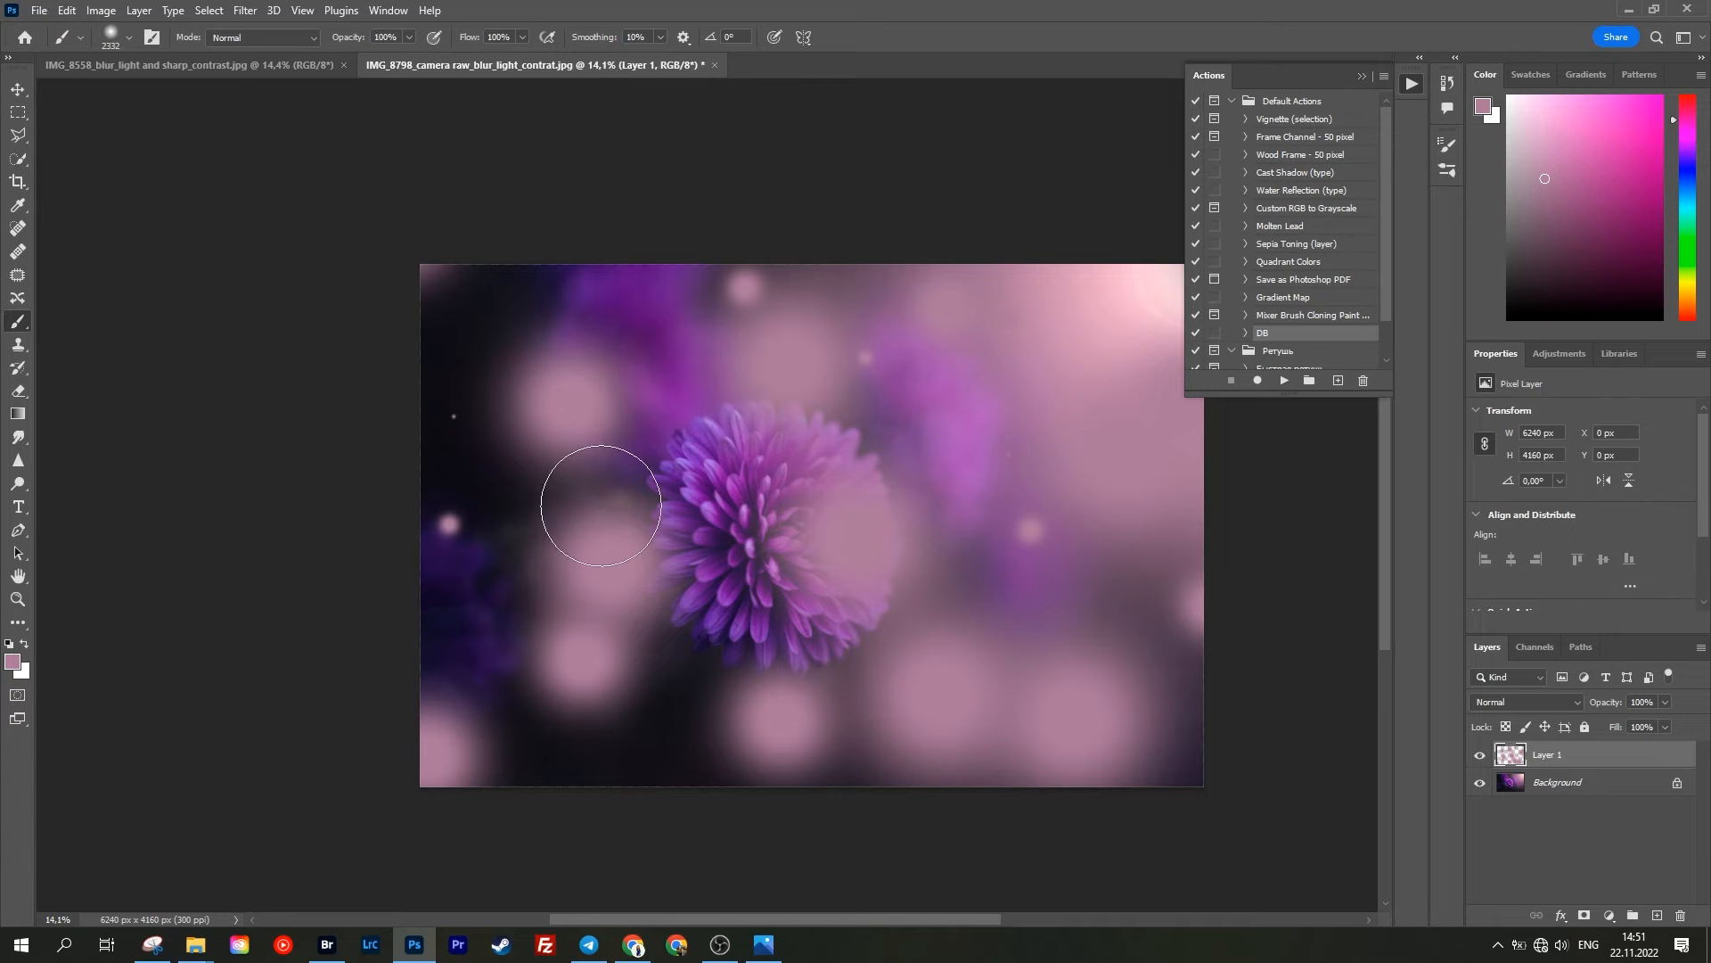
left_click(651, 751)
key("ctrl+z")
left_click(659, 745)
key("ctrl+z")
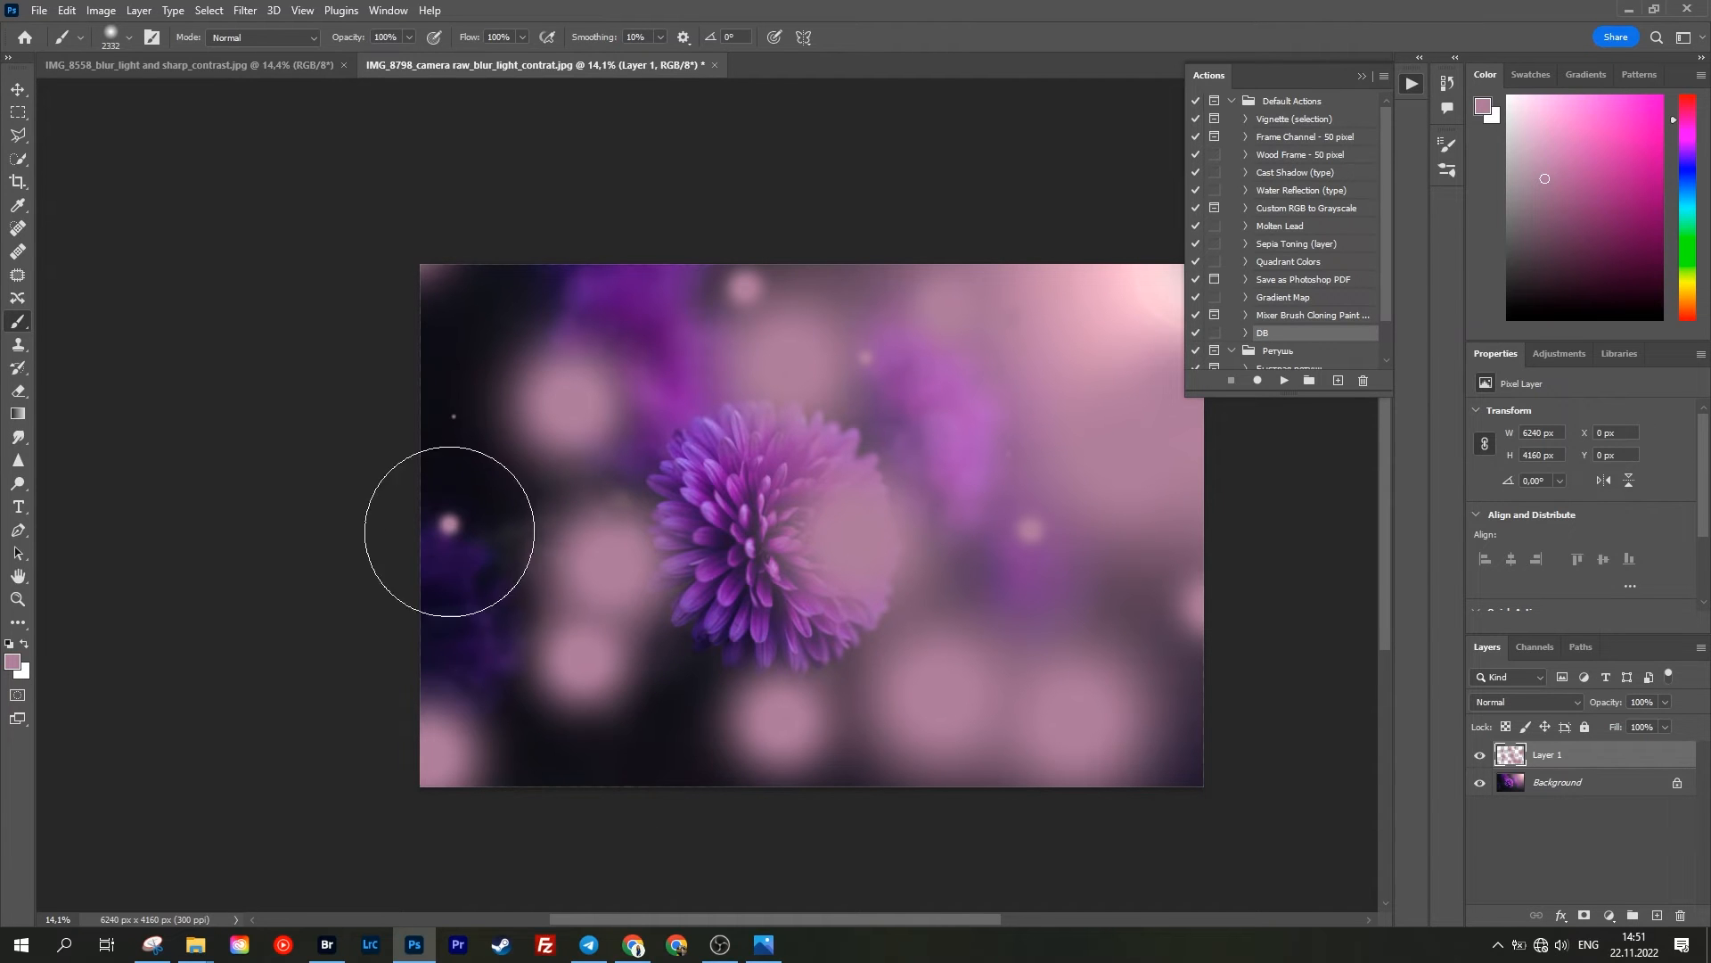
left_click(350, 431)
left_click(611, 724)
key("ctrl+z")
left_click(769, 392)
key("ctrl+z")
Step: Reduce the brush size to 243 px and scatter small pink dots across the photo
right_click(929, 479)
left_click(1041, 528)
key("Return")
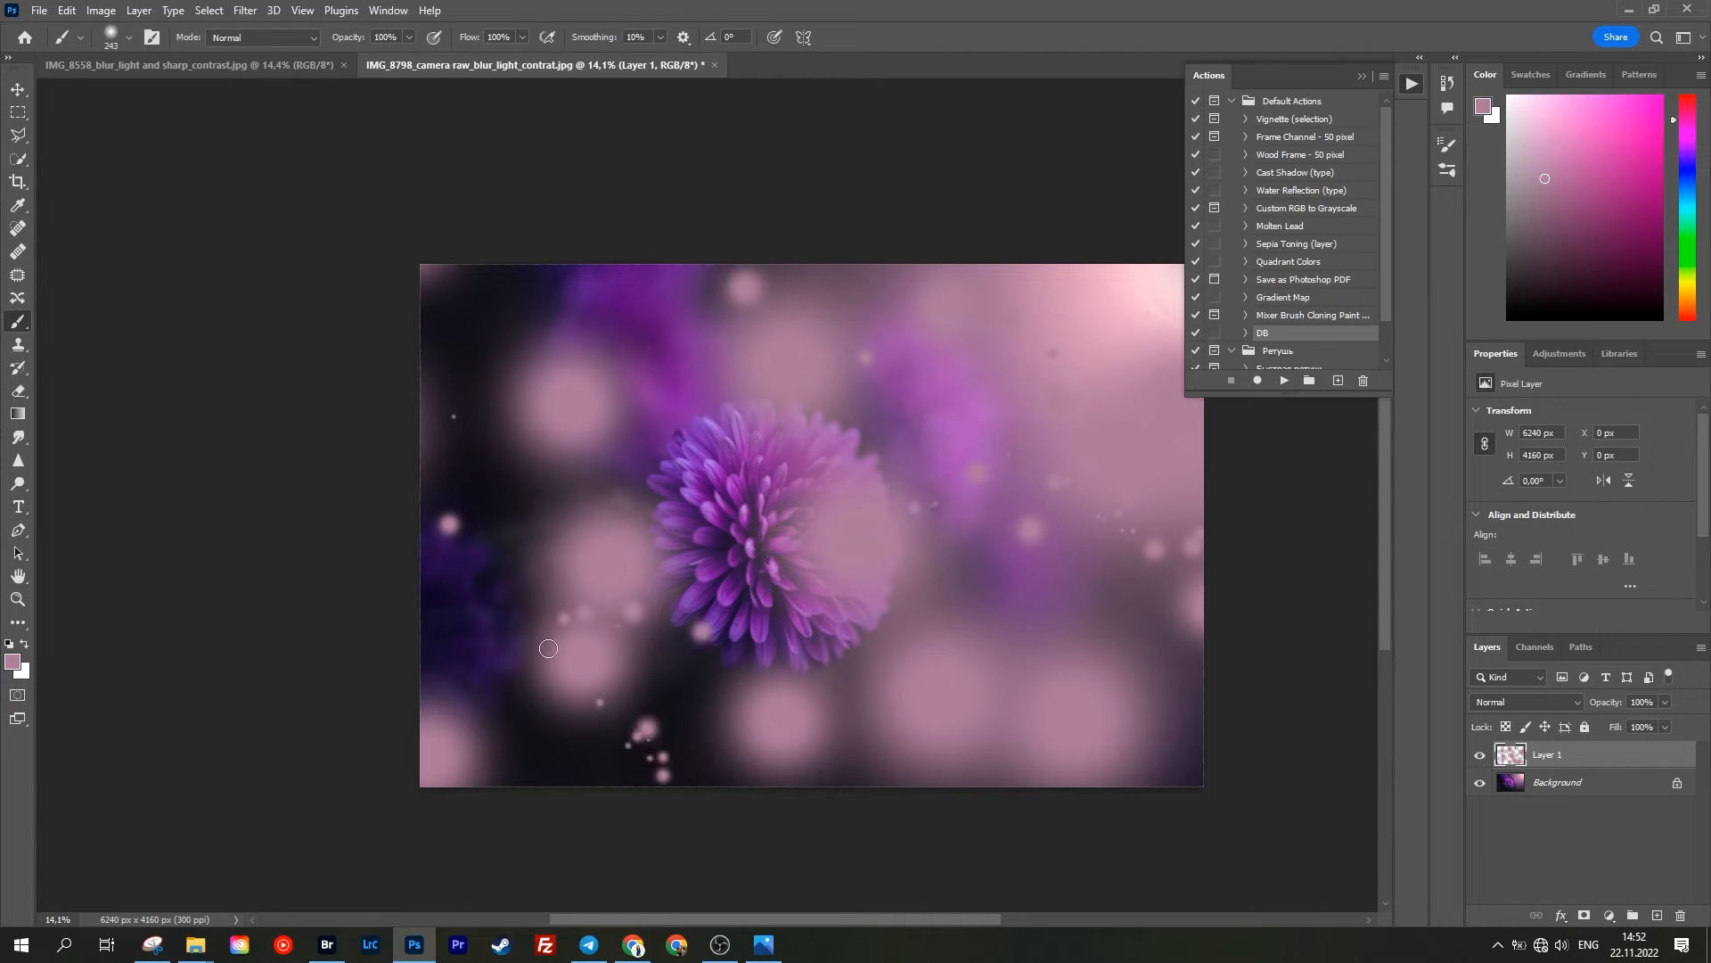
left_click(246, 10)
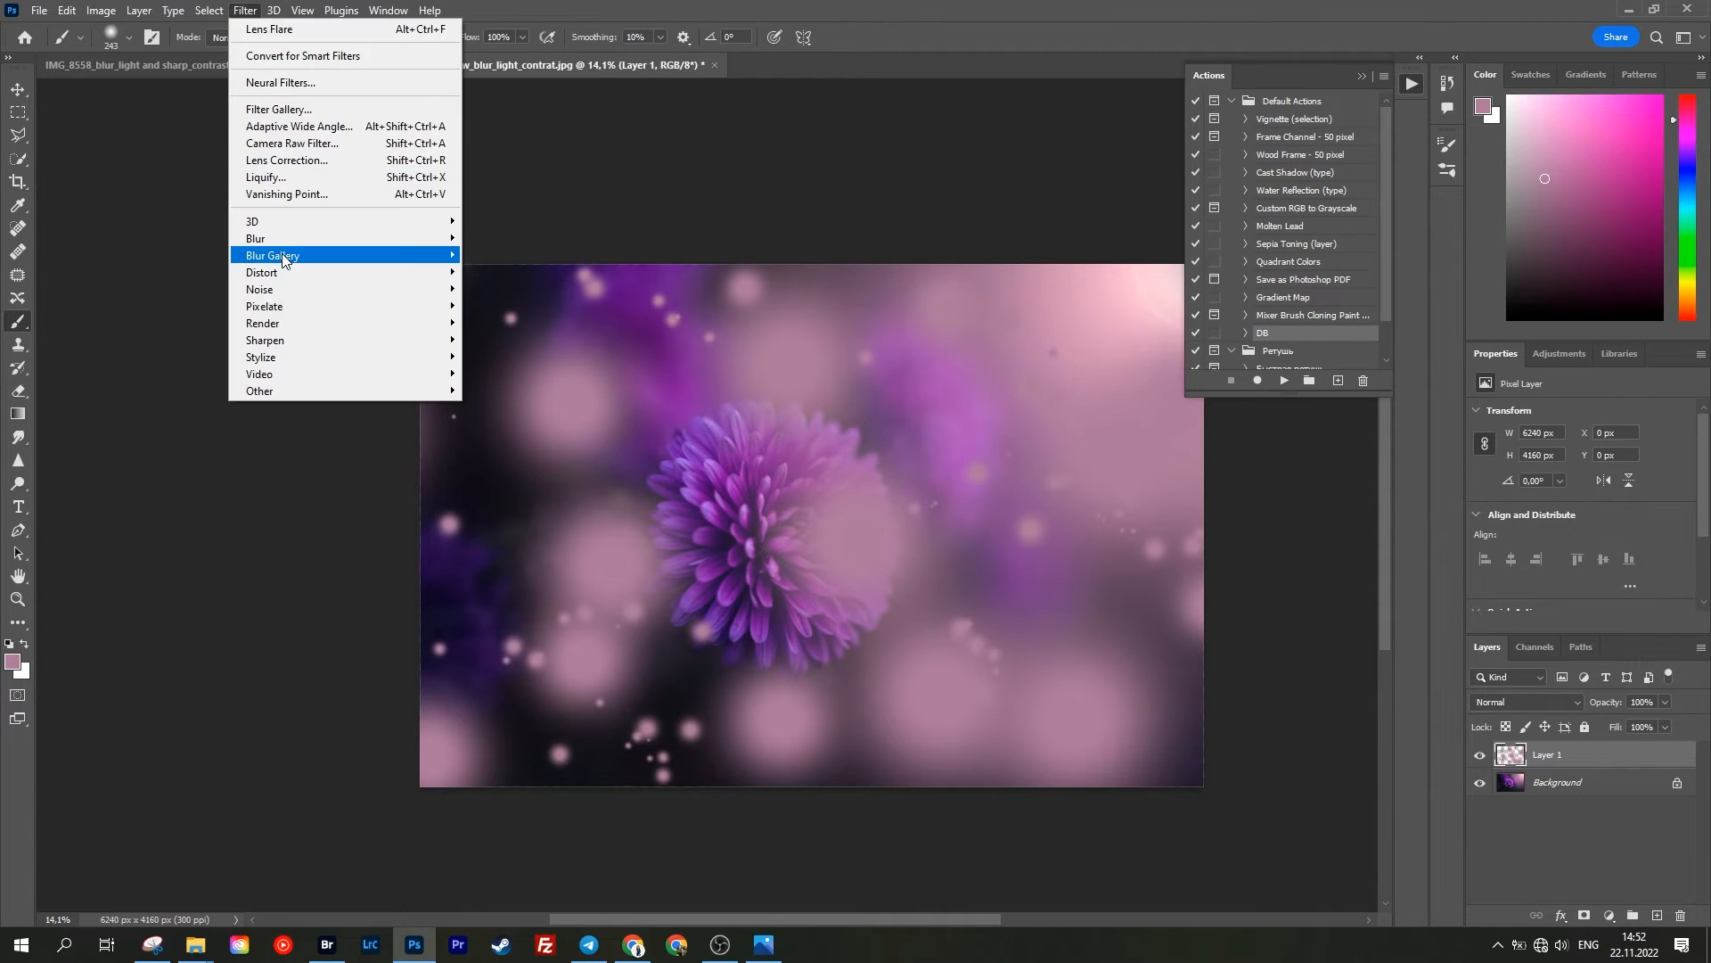
mouse_move(357, 236)
left_click(518, 335)
left_click(940, 241)
Step: Apply a Good-quality Zoom Radial Blur of 100 centred at the upper right to the spots, and set the layer to Overlay
left_click(245, 10)
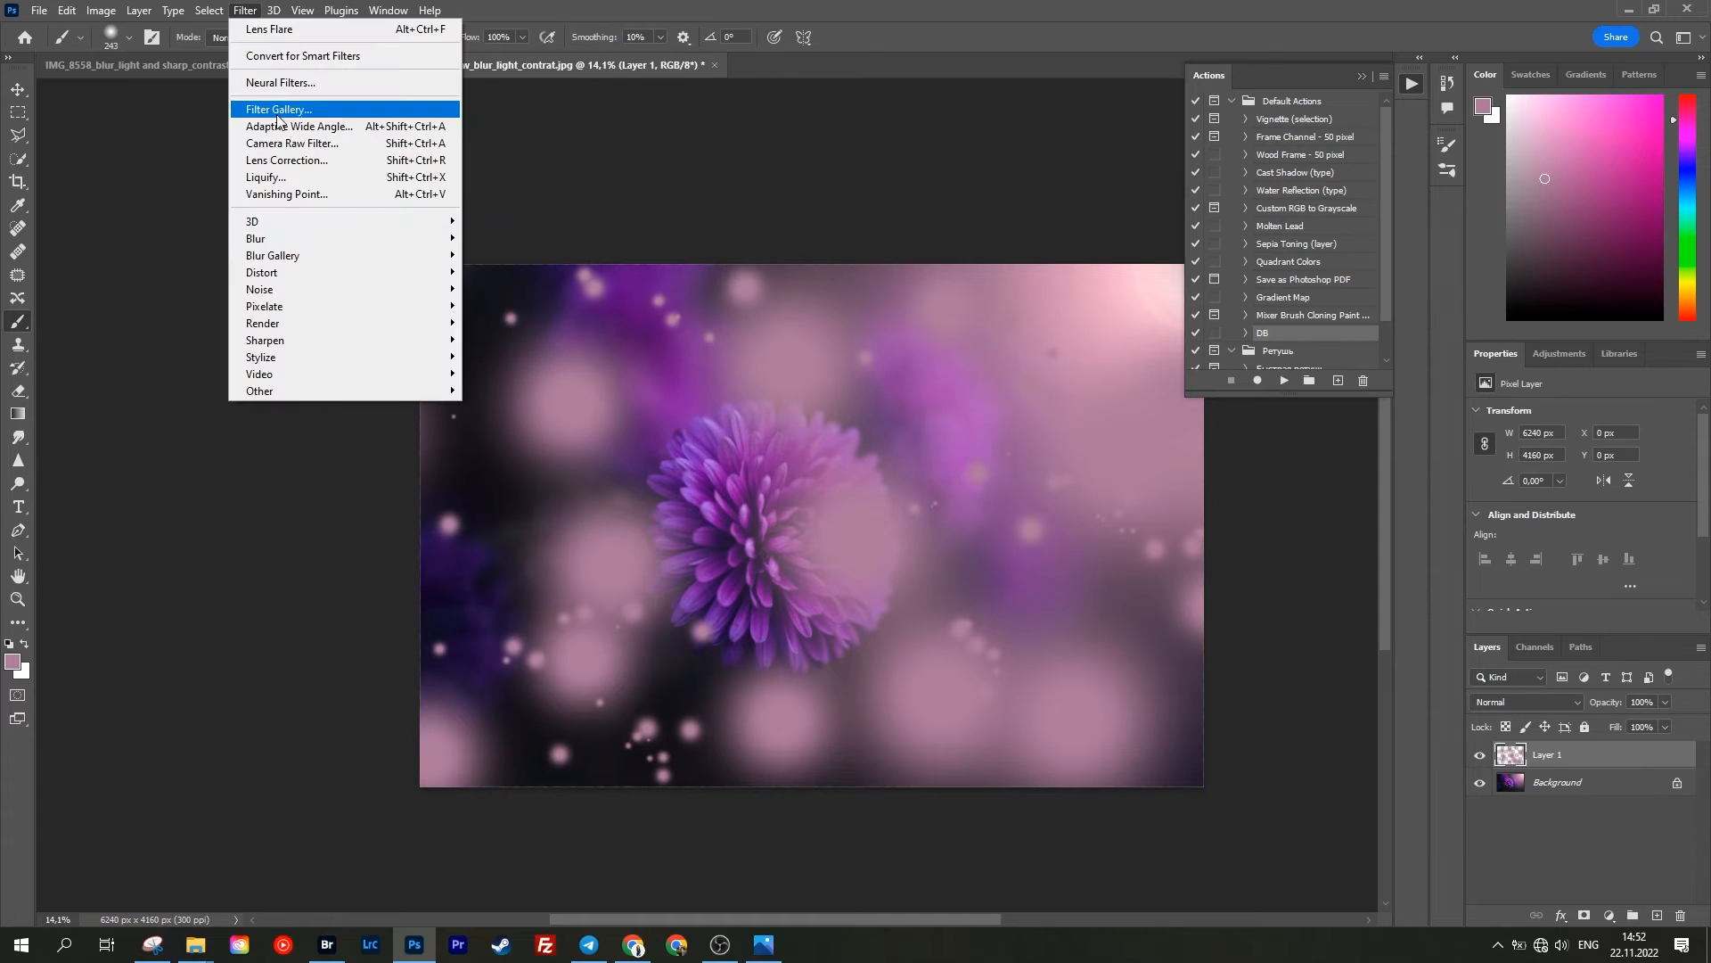
left_click(517, 353)
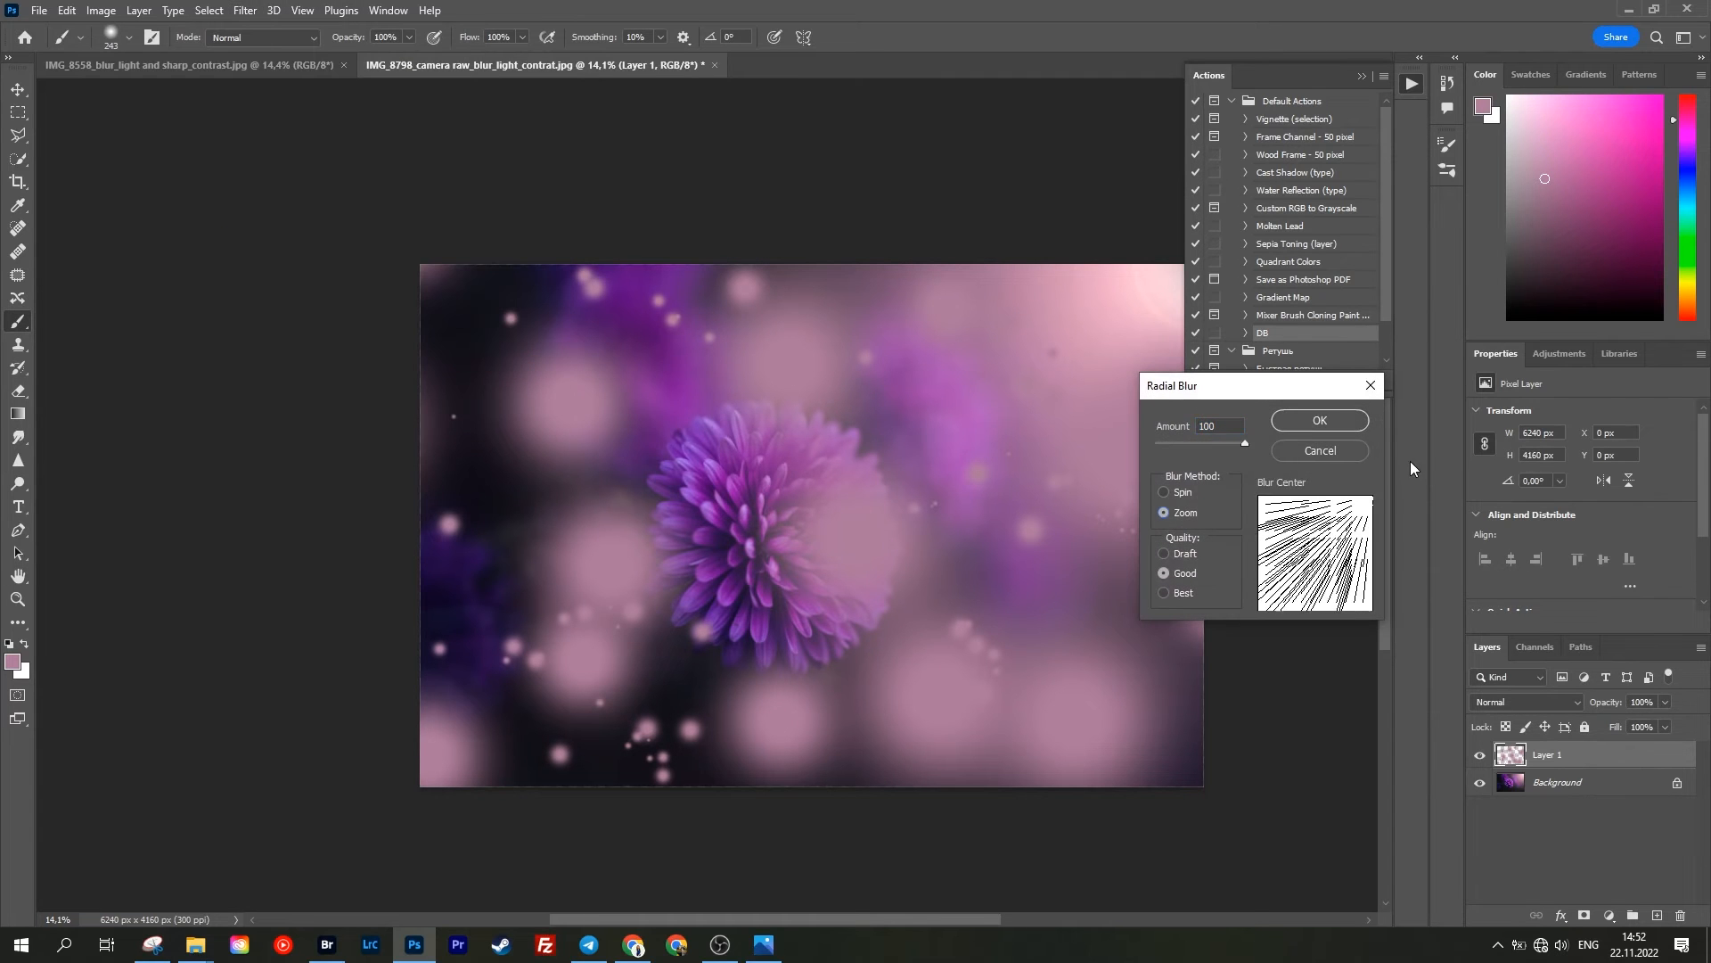
key("Escape")
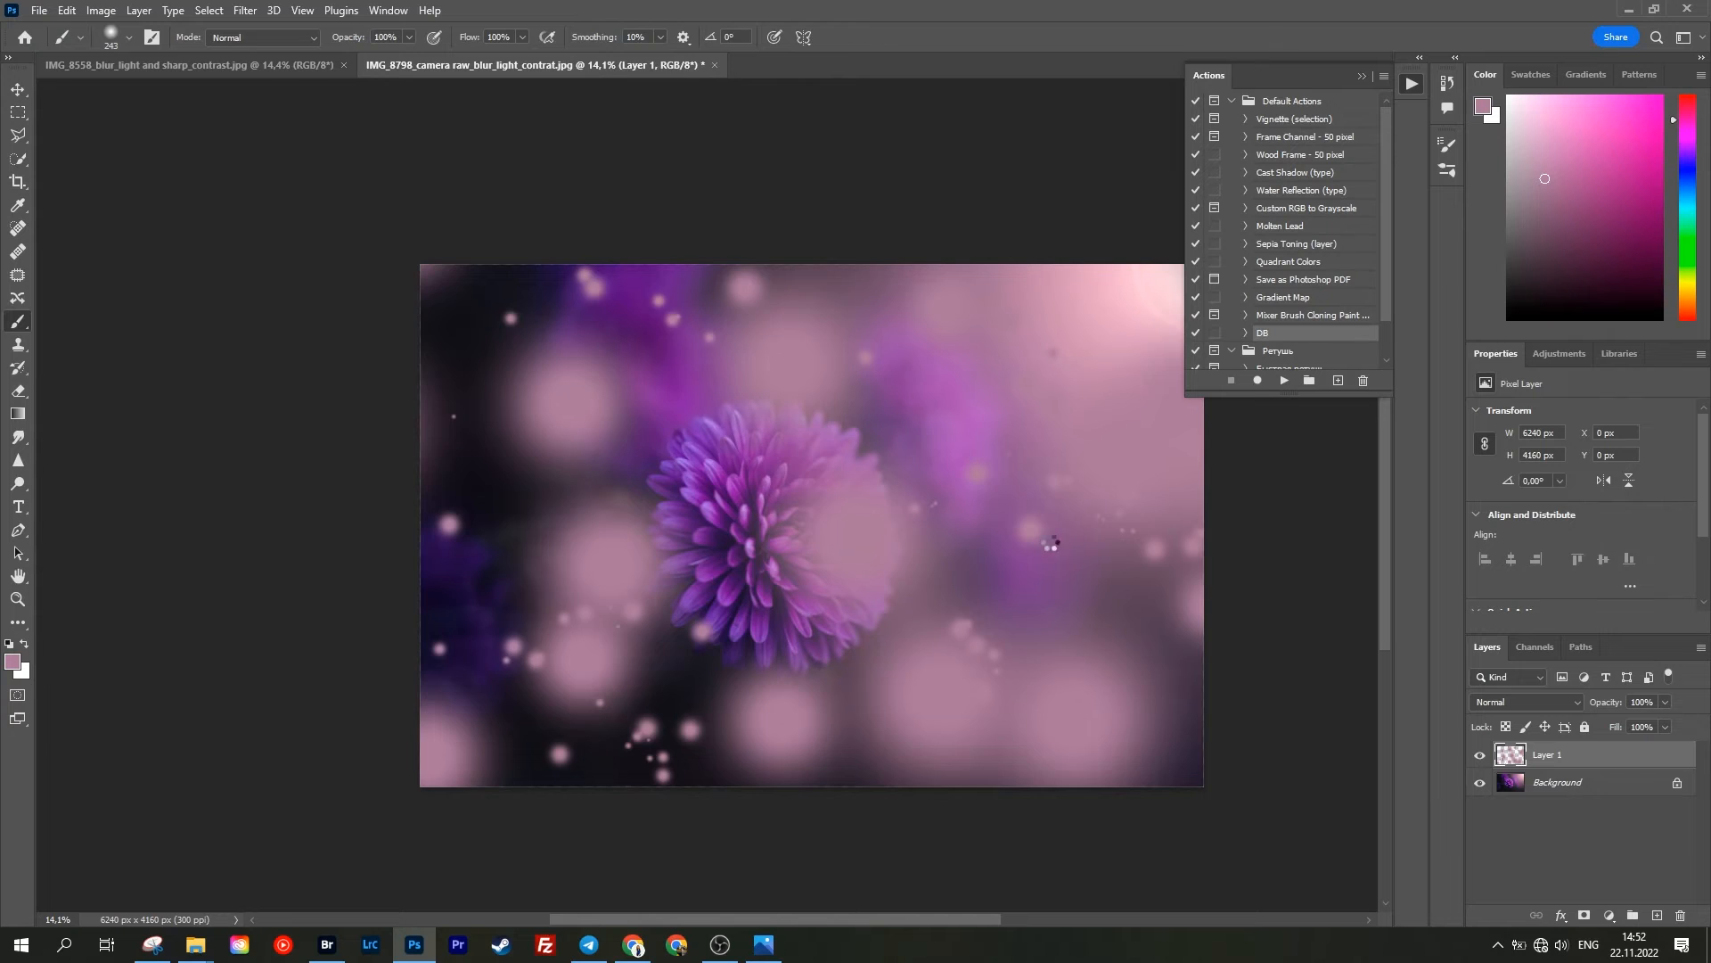
left_click(1556, 699)
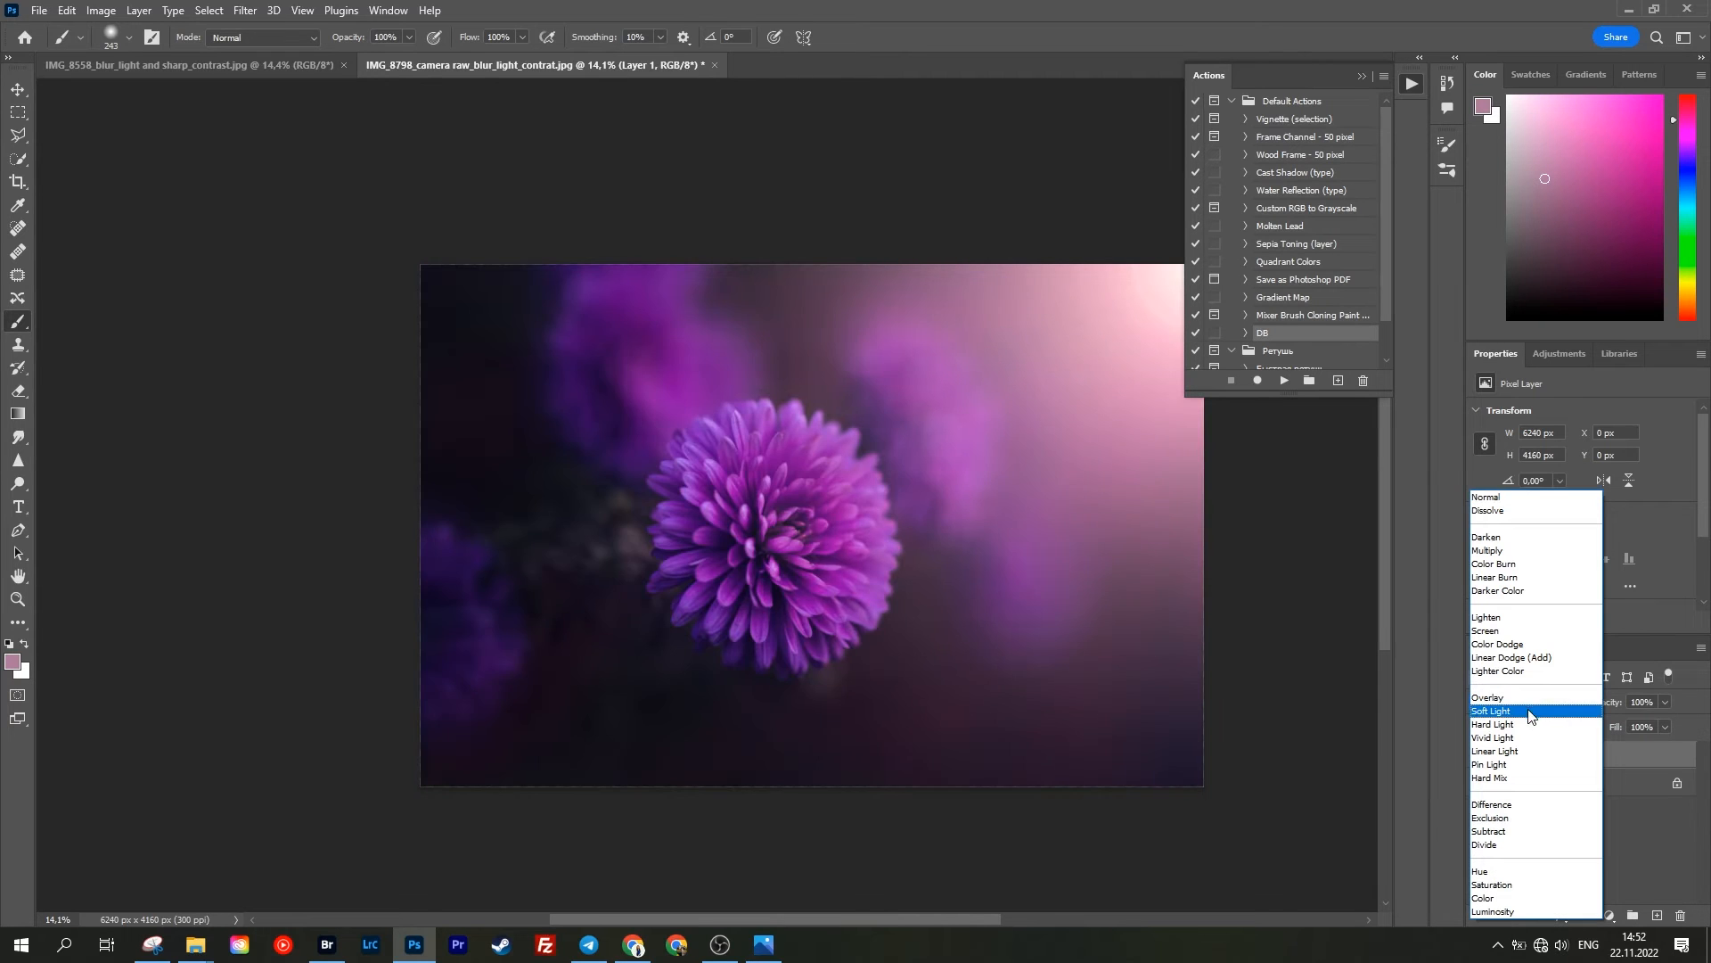
left_click(1507, 698)
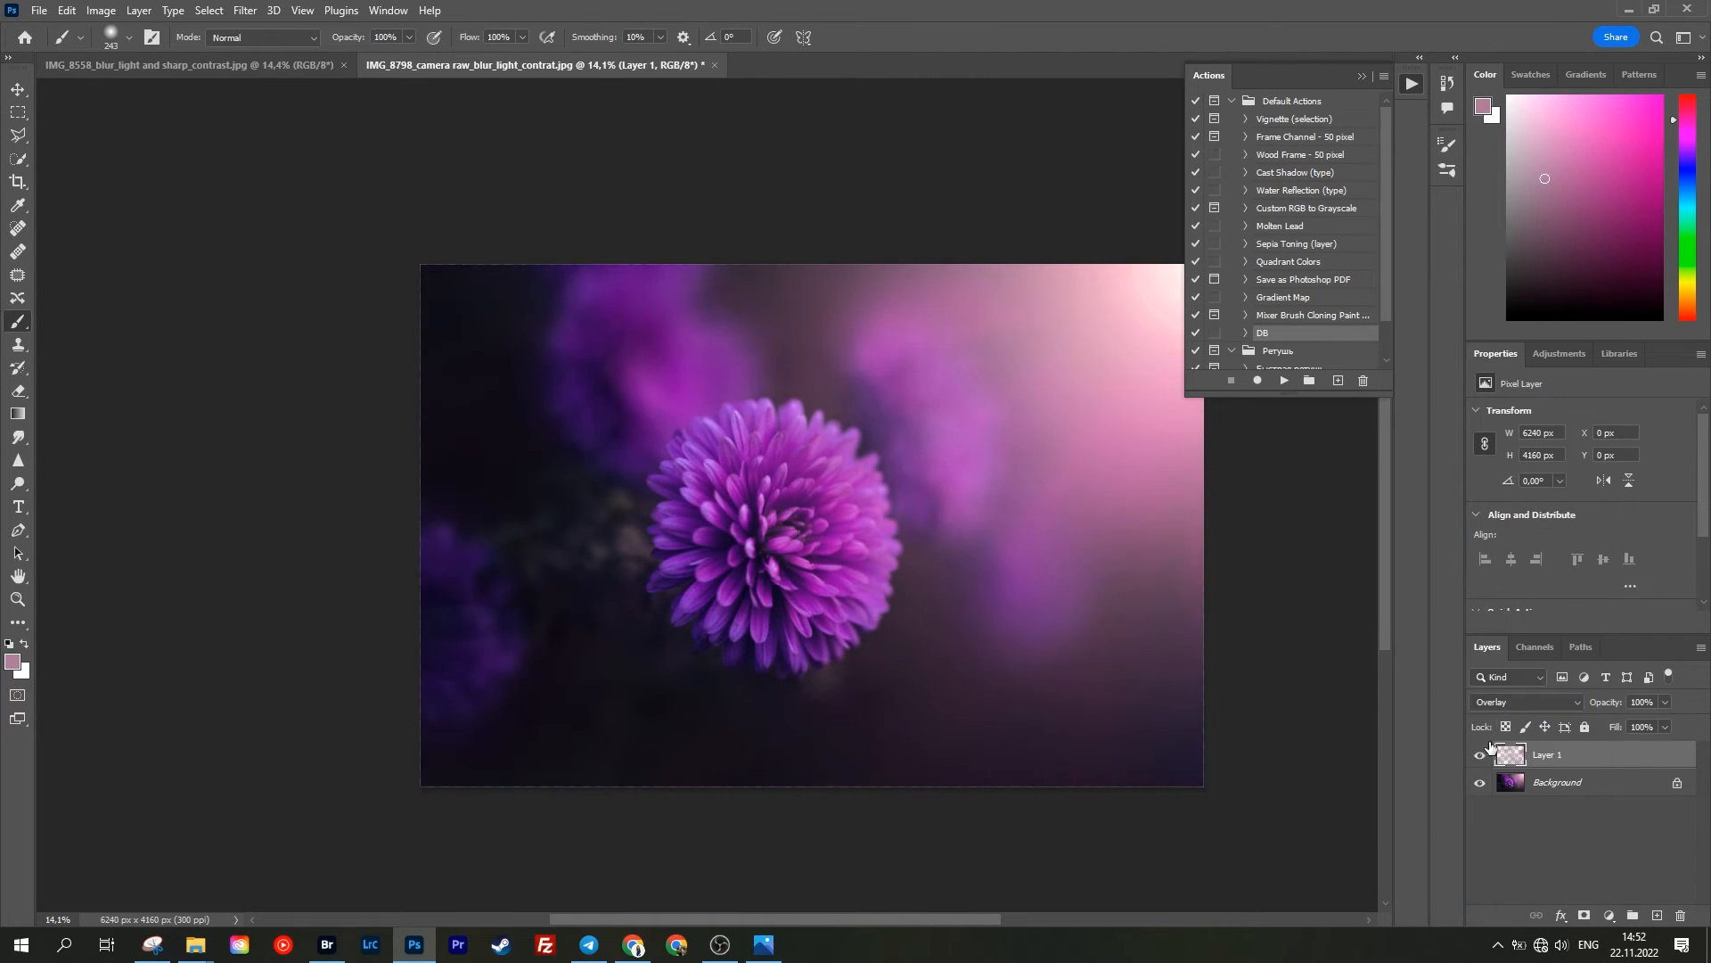
Step: Try the blurred light-ray layer in Multiply blend mode at 56% opacity
left_click(1524, 701)
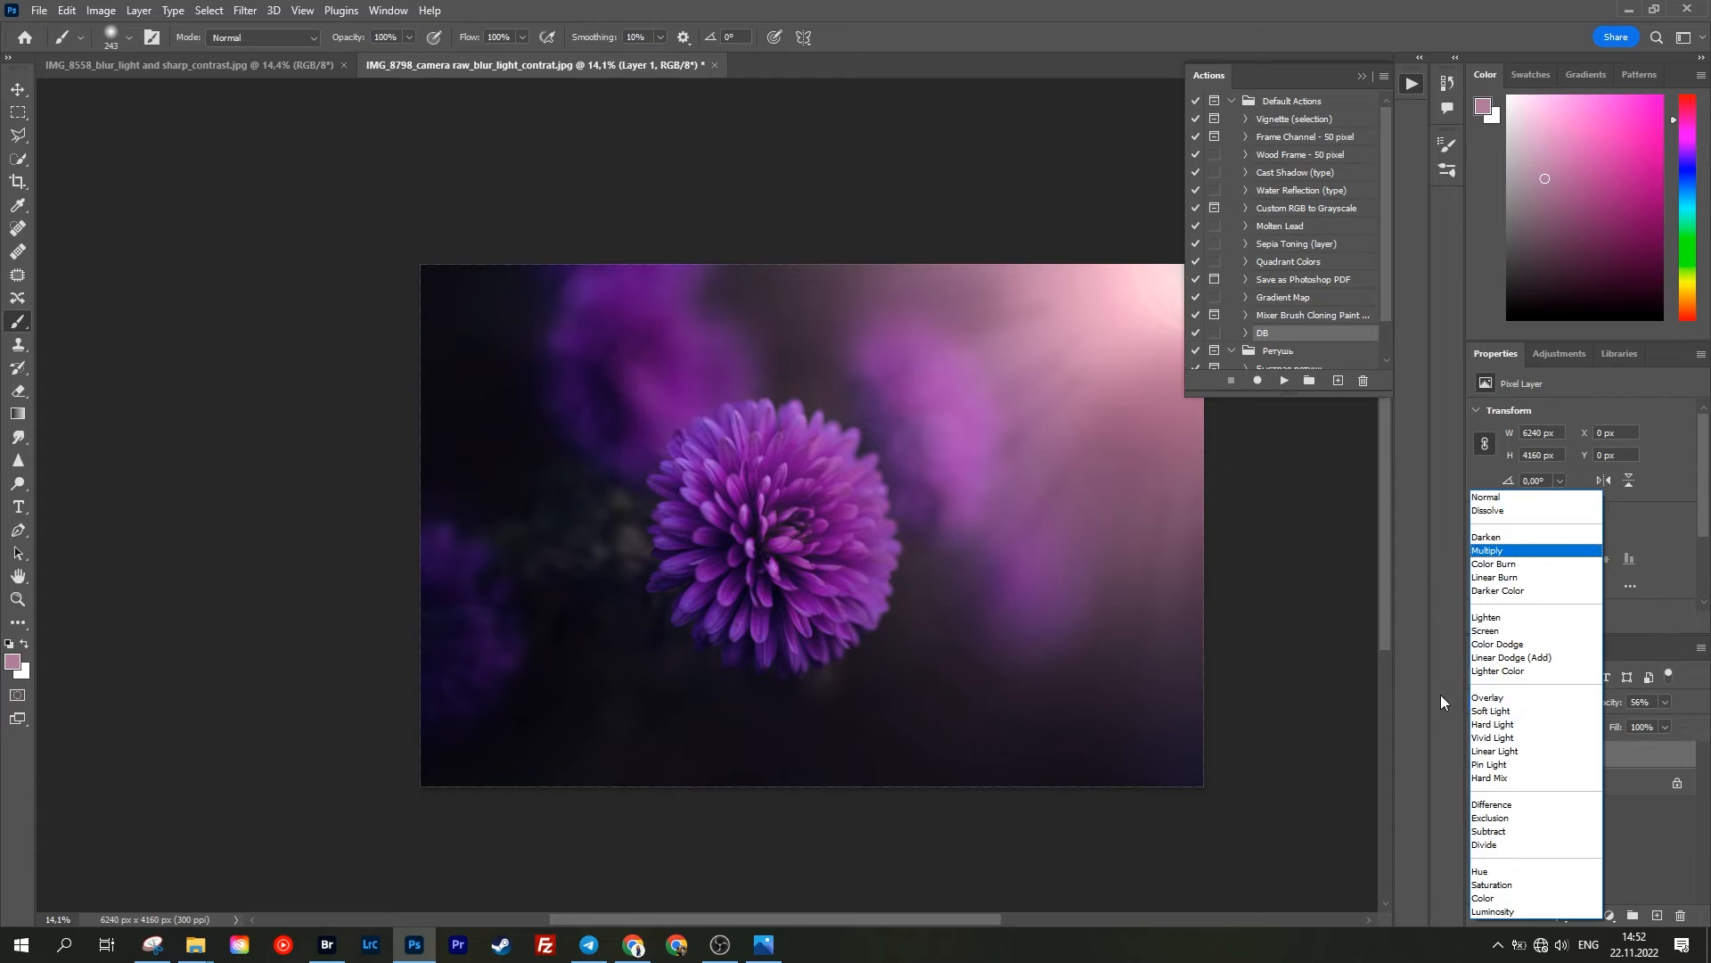
left_click(1487, 550)
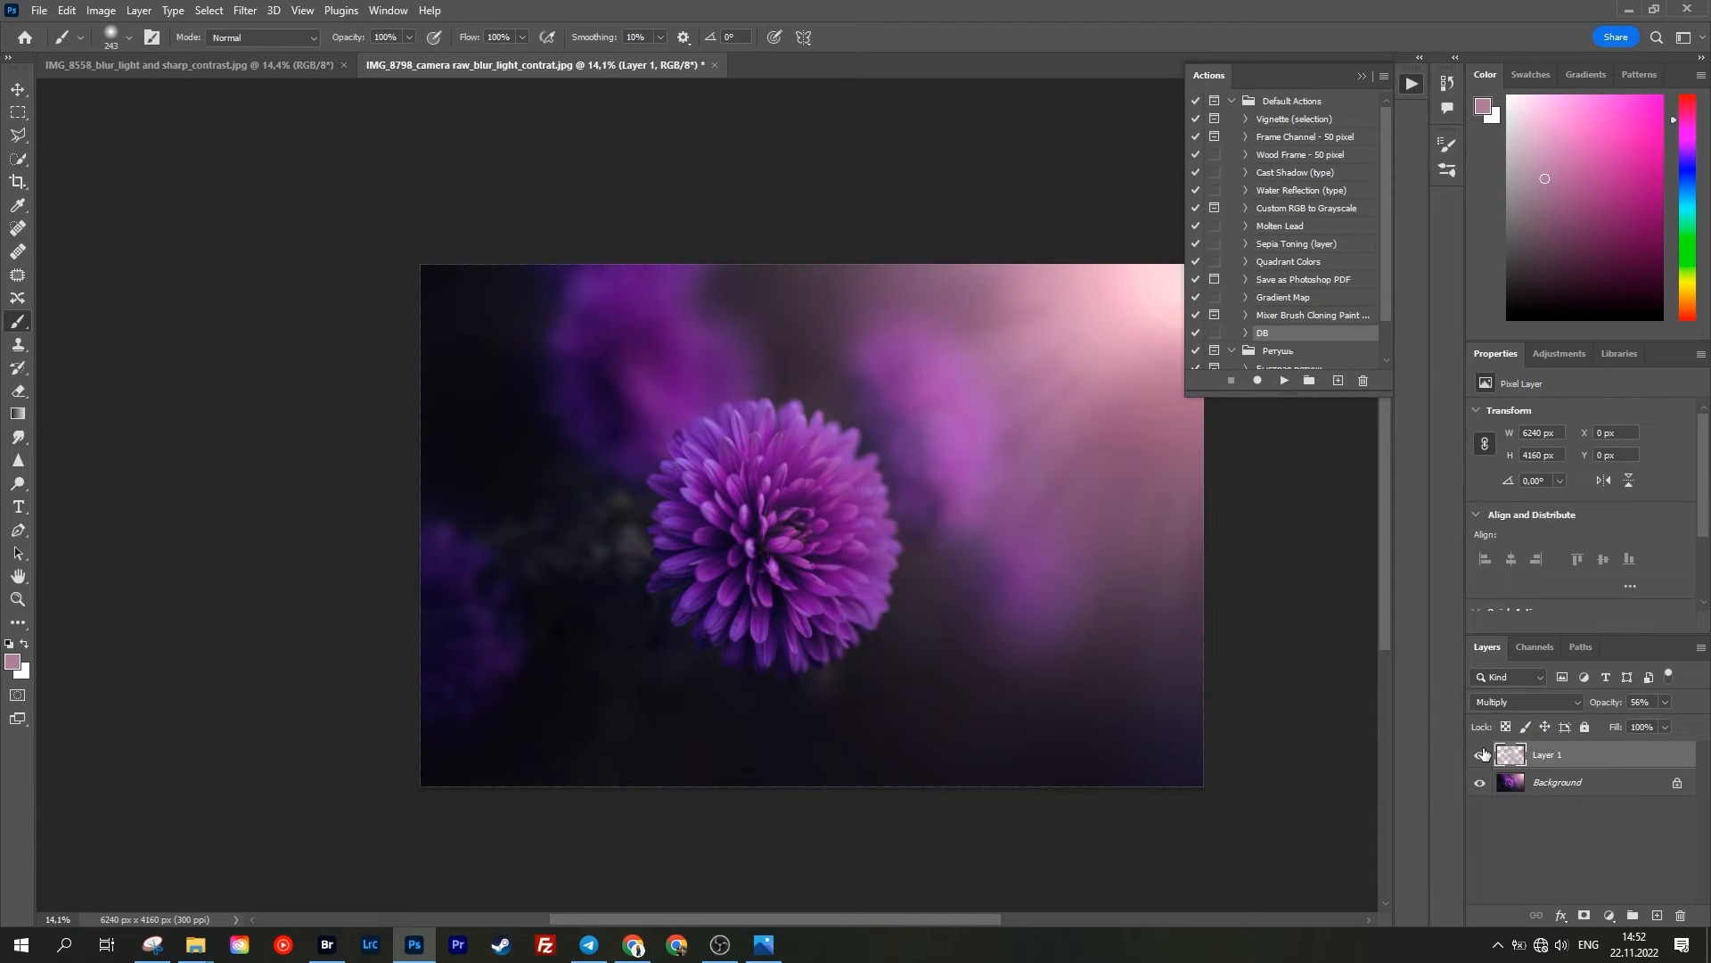
scroll(986, 553, "down", 3)
Step: Set the light-ray layer to Color Dodge at 32% opacity and check the rays across the flower and background
left_click(1533, 701)
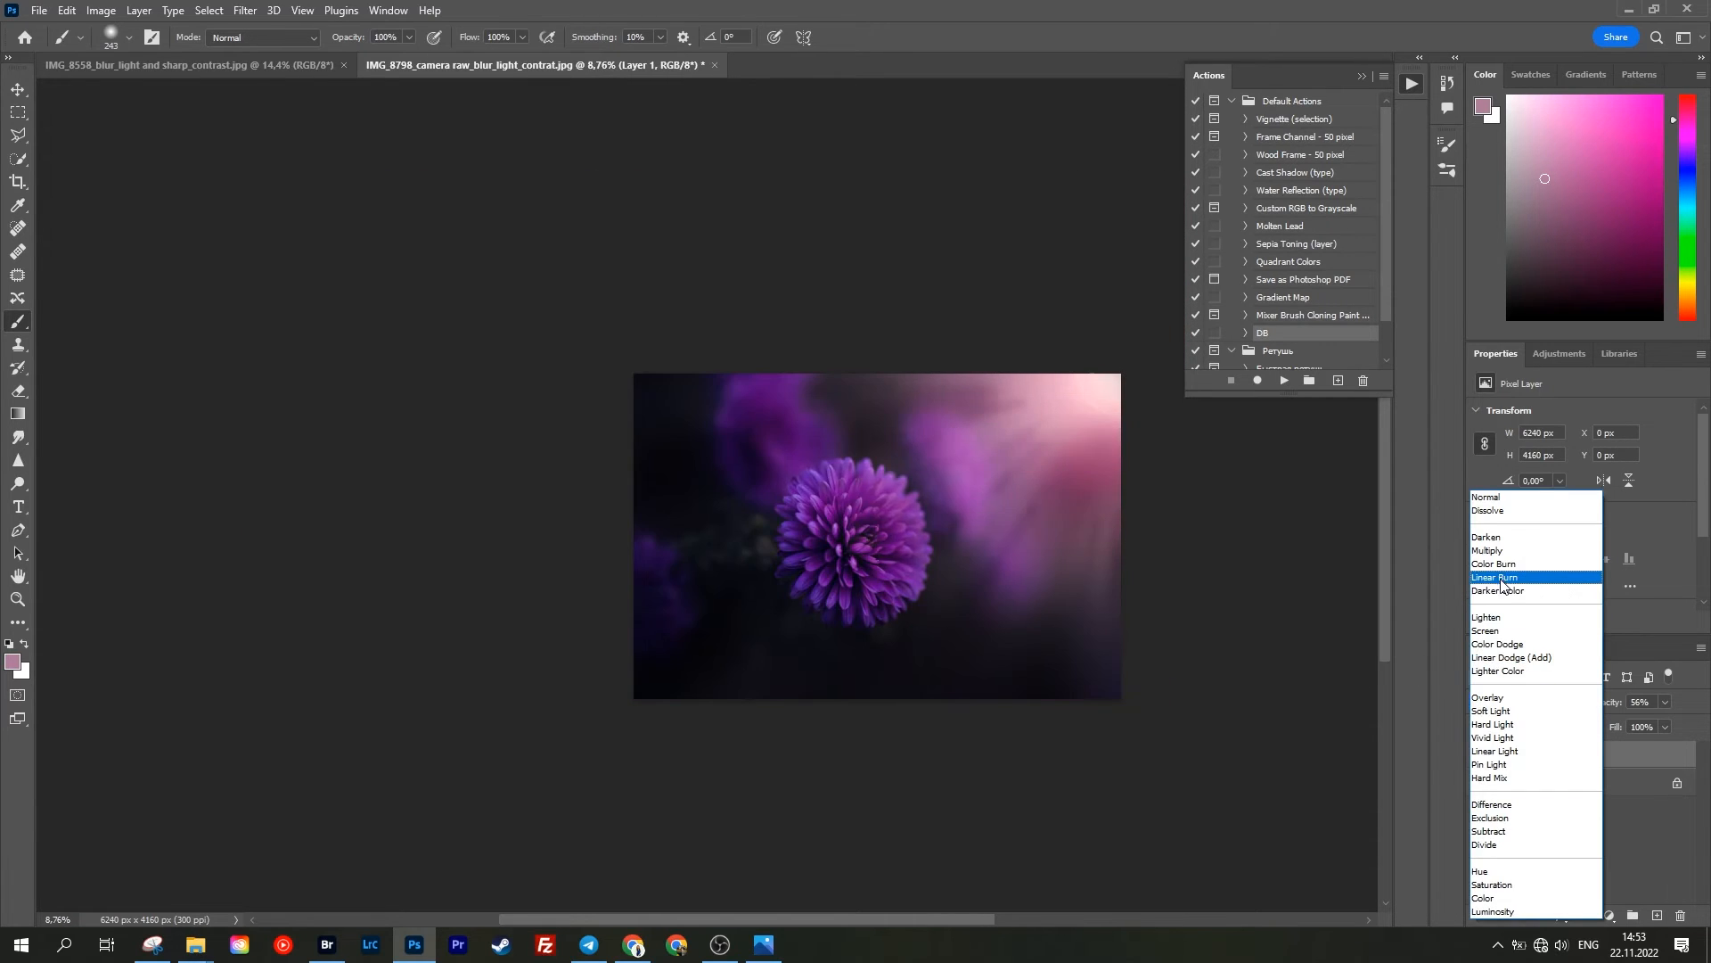
left_click(1506, 645)
scroll(996, 584, "up", 3)
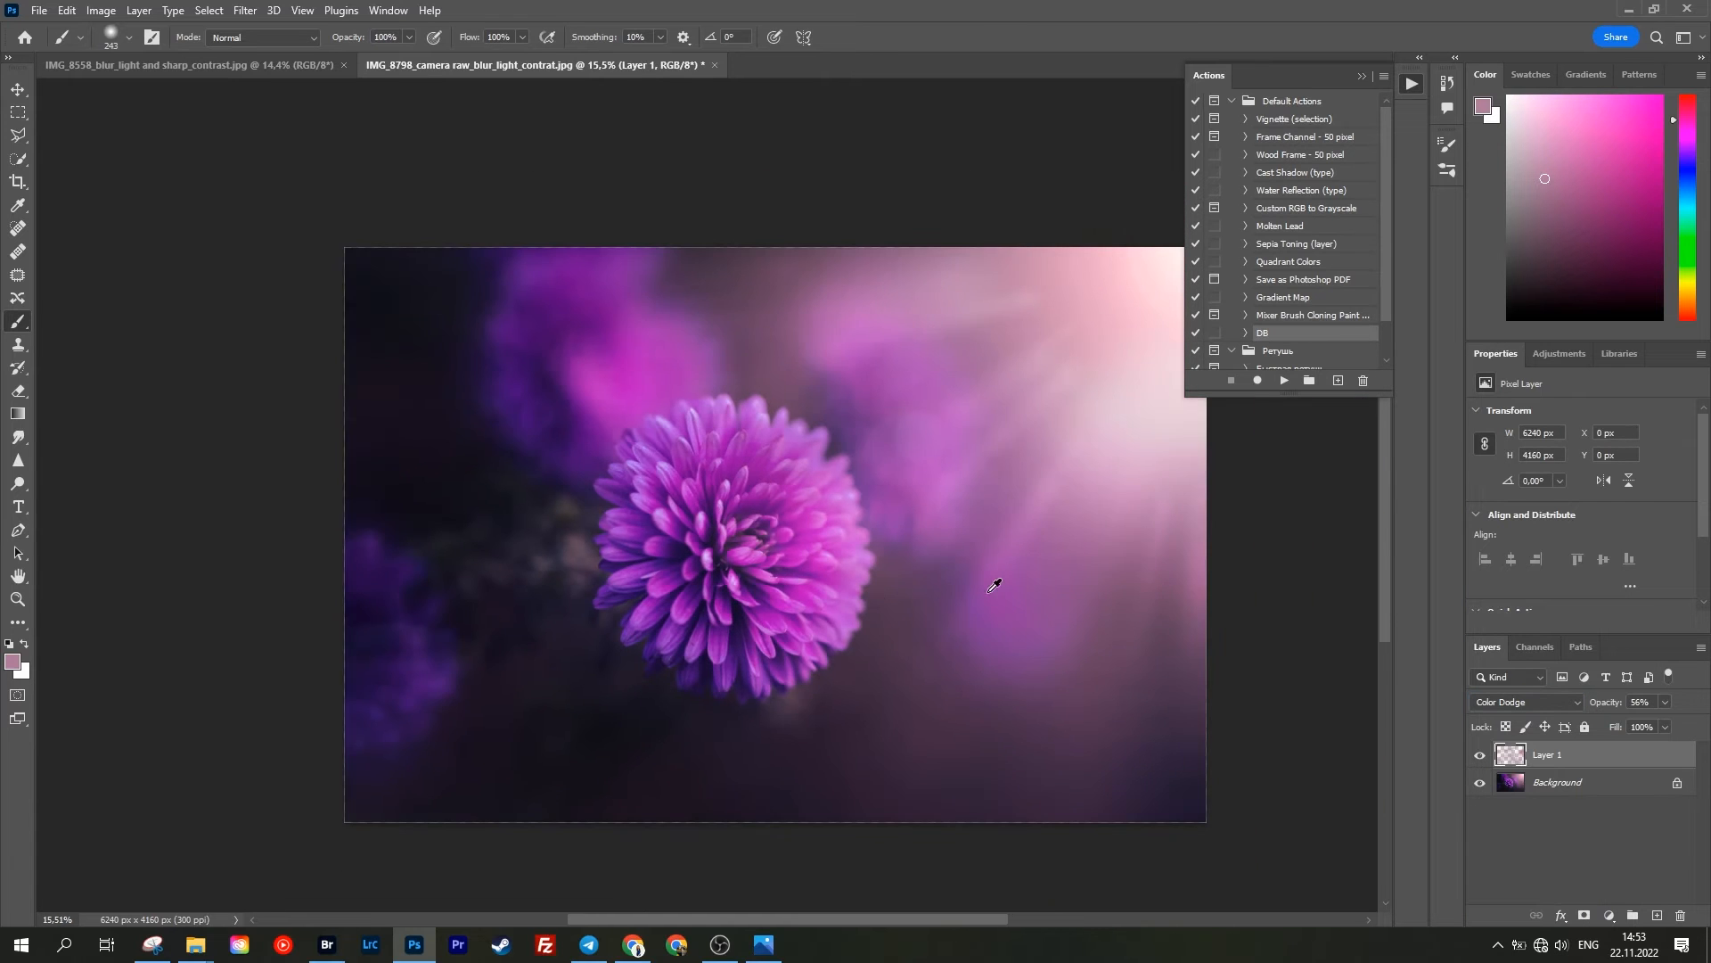
left_click_drag(1615, 704, 1600, 705)
scroll(1019, 580, "up", 2)
scroll(1011, 590, "down", 3)
scroll(872, 578, "up", 7)
scroll(722, 539, "down", 6)
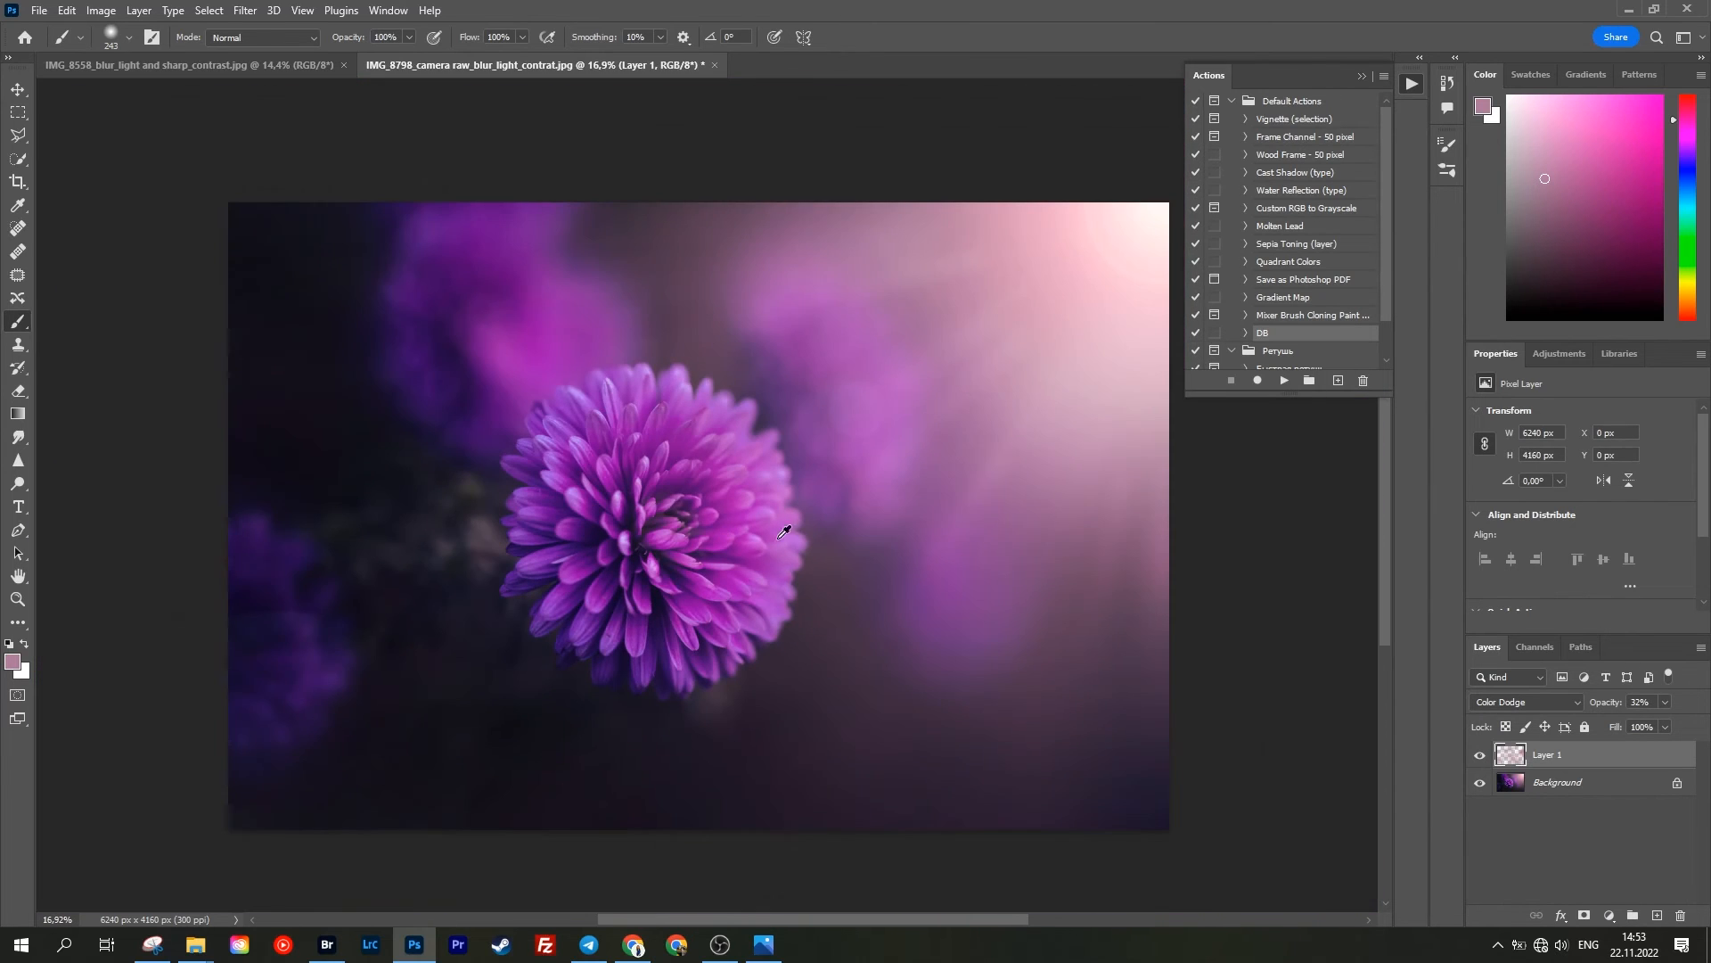
scroll(805, 545, "left", 1)
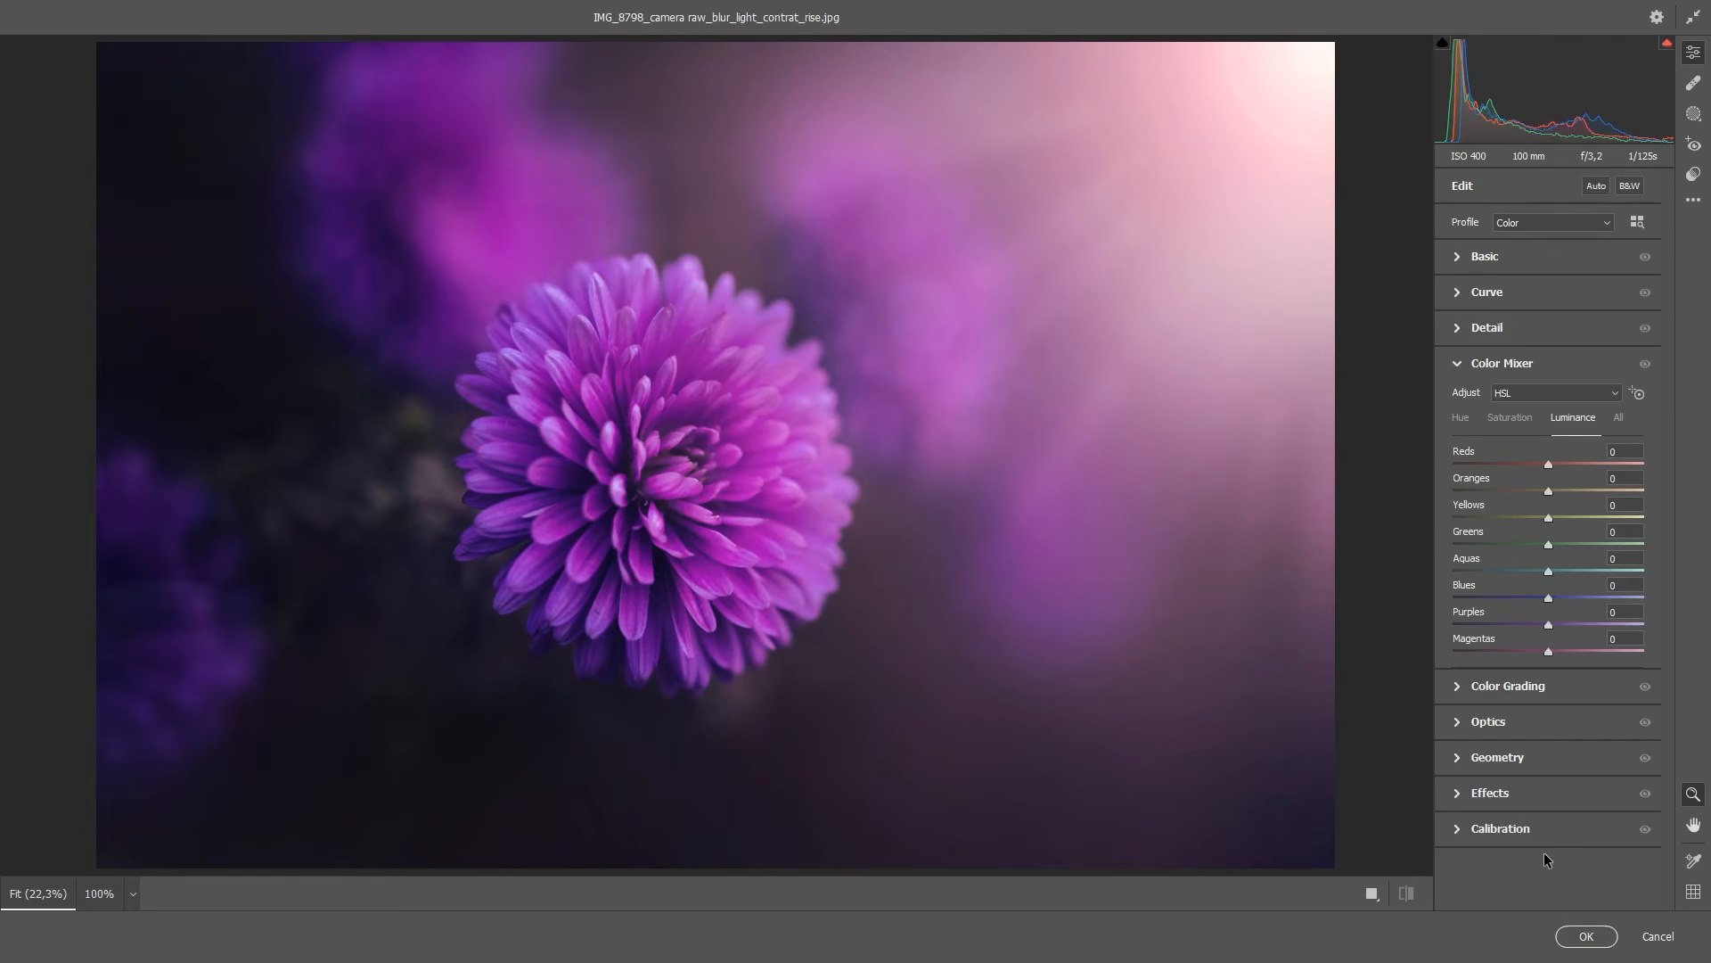
Step: Calibrate in Camera Raw with red primary hue -15 and saturation -11, green primary hue -23, and a lower blue primary hue
left_click(1515, 828)
left_click_drag(1549, 685, 1527, 767)
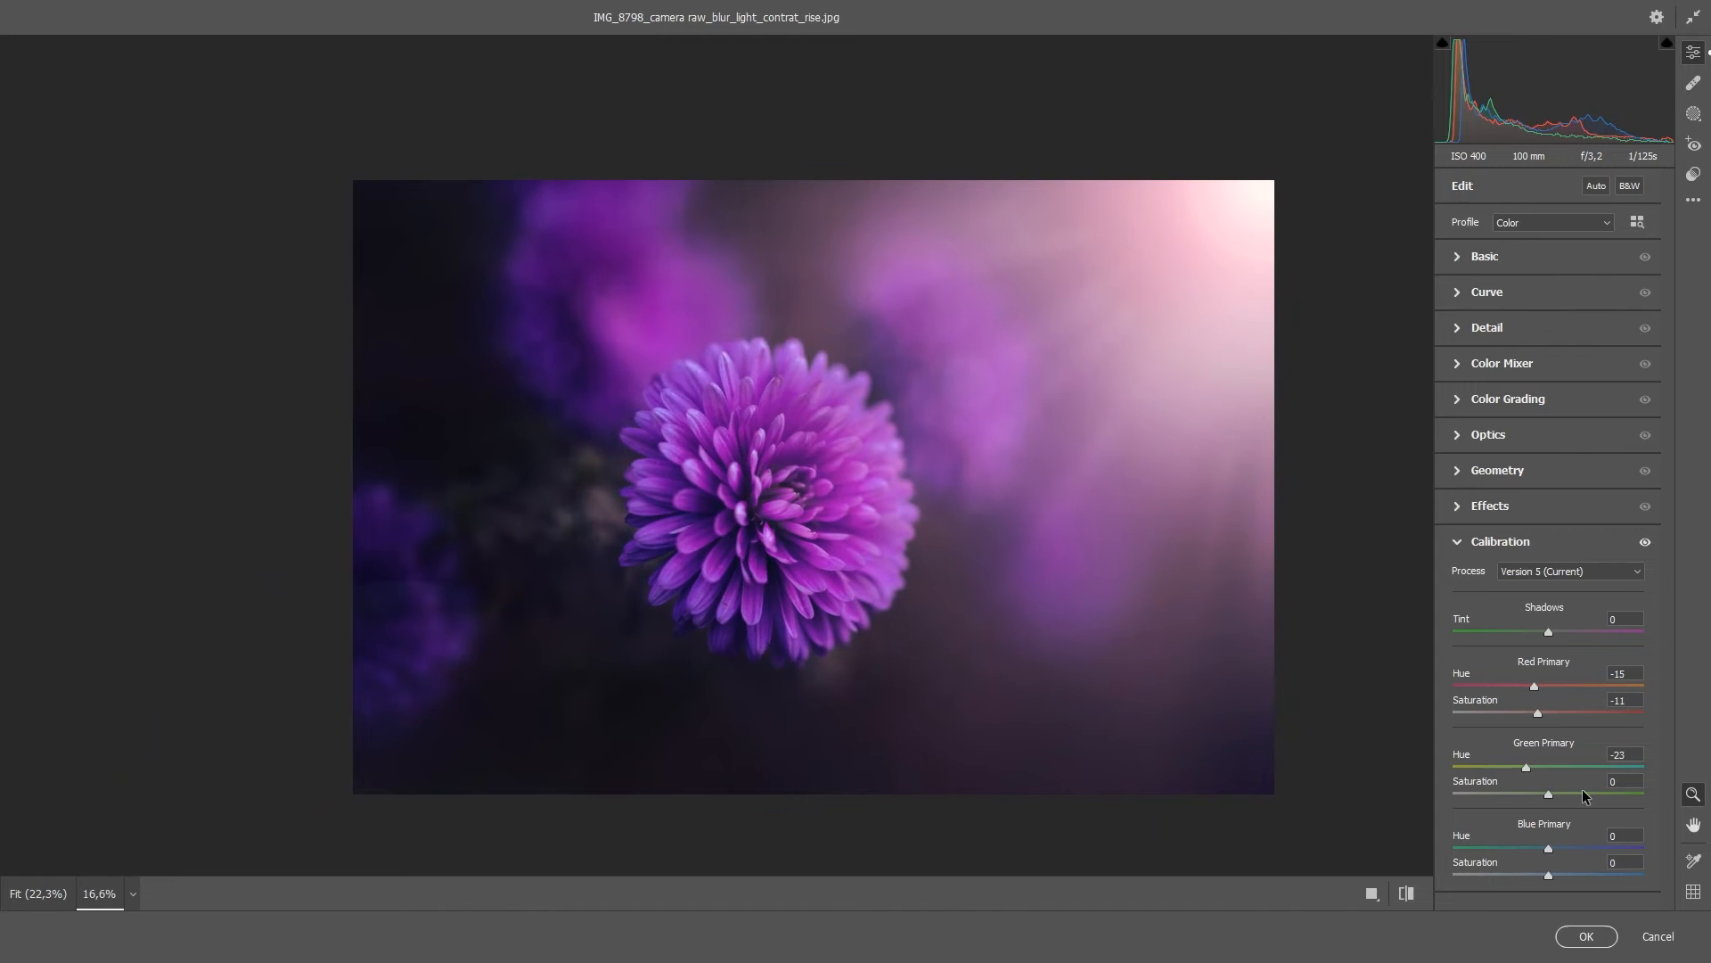
mouse_move(1548, 847)
left_mouse_down()
mouse_move(1432, 841)
mouse_move(1527, 838)
left_mouse_up()
left_click(1541, 481)
left_click(1513, 479)
left_click(1511, 501)
left_click_drag(1553, 640, 1549, 639)
Step: Set contrast to +7, raise the blacks slightly, compare before and after, and apply the Camera Raw edit
left_click(1504, 259)
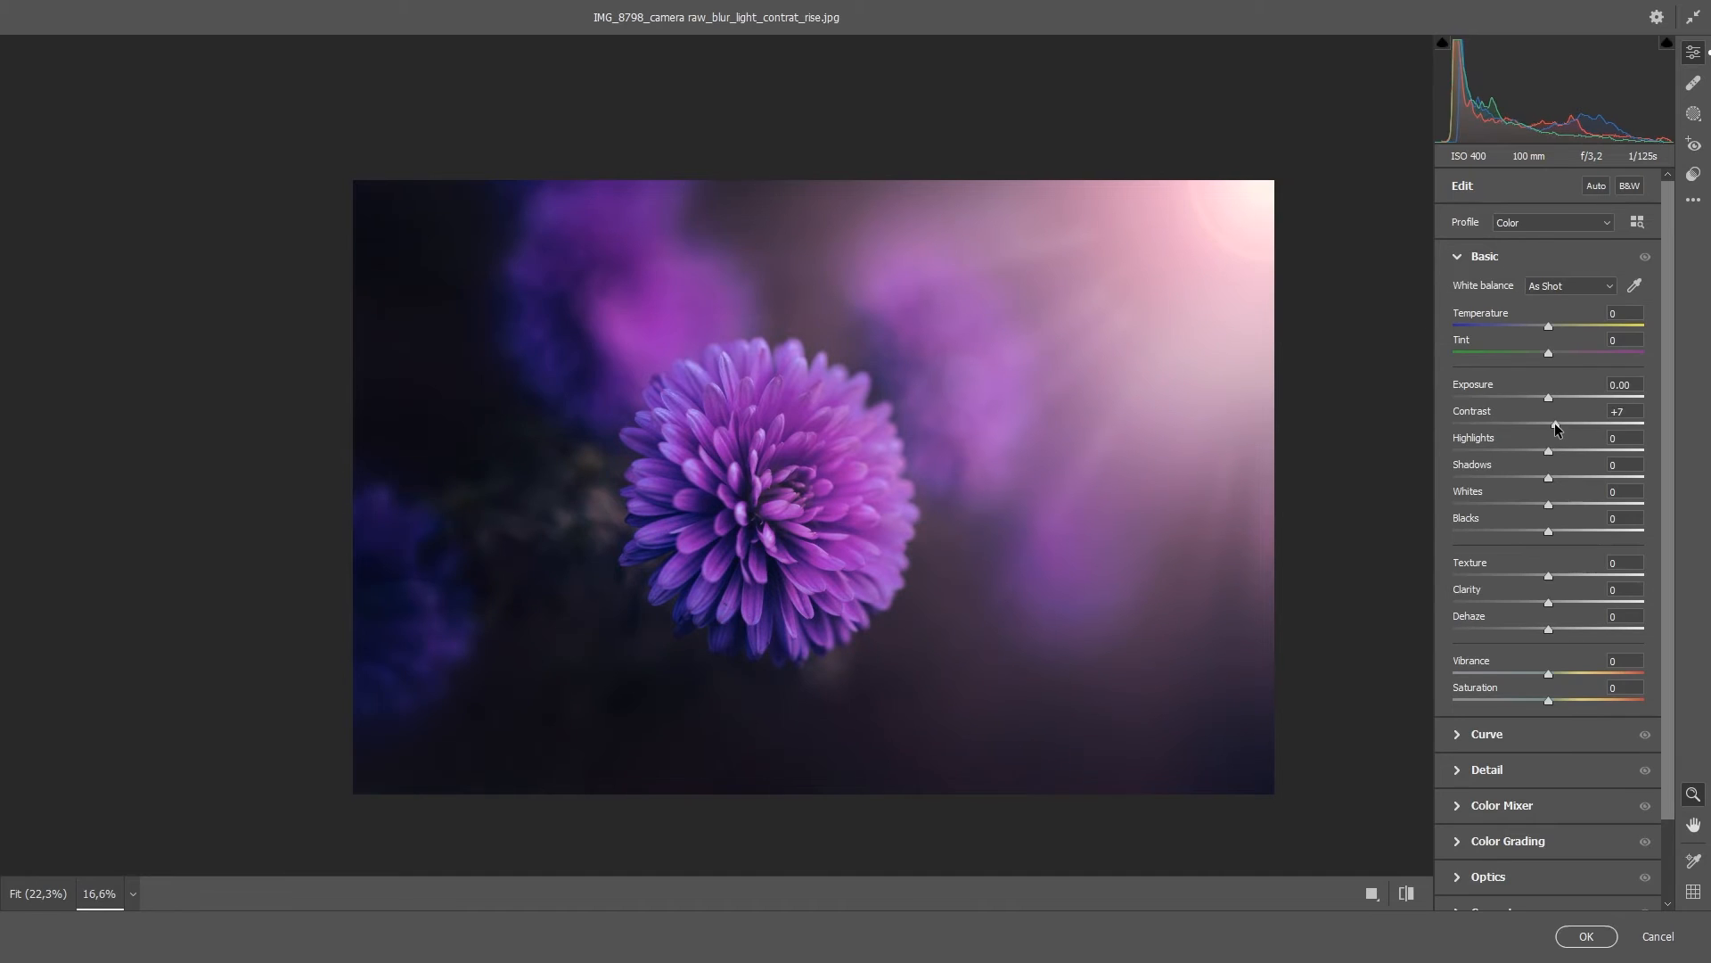
left_click_drag(1553, 538, 1564, 533)
left_click(1408, 894)
left_click(1408, 894)
left_click(1587, 936)
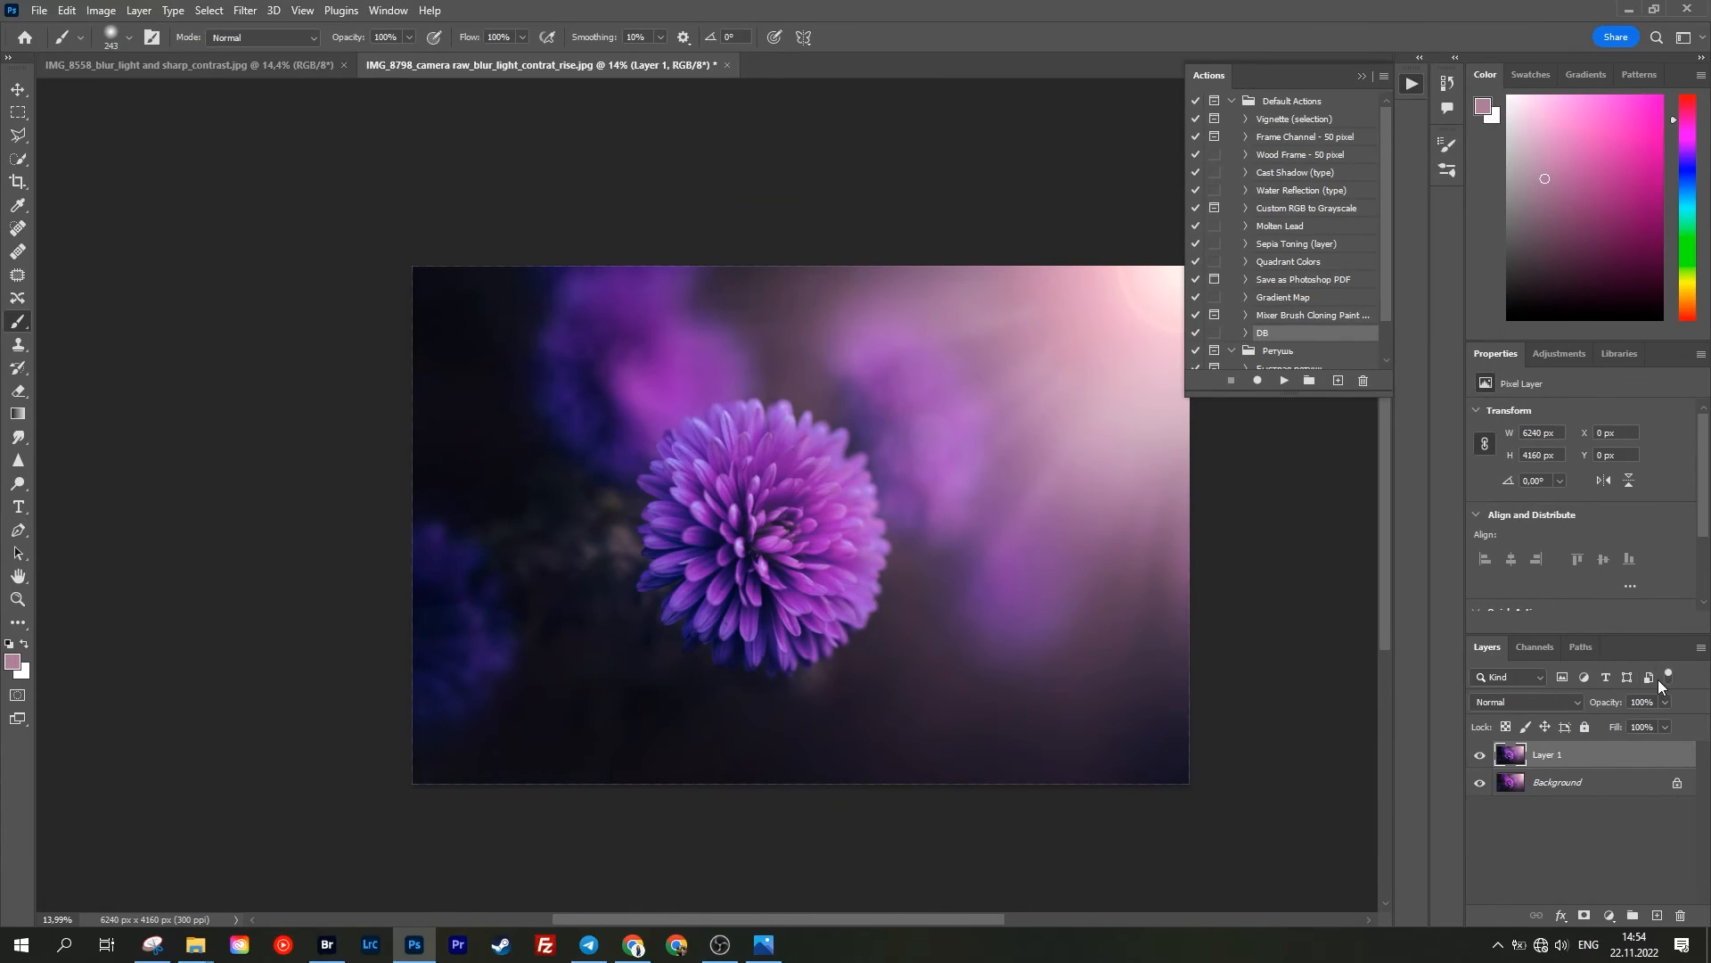
Step: Add a mask to the graded layer, reduce its opacity, and paint out the grade over the flower with black at 67% opacity
left_click(1584, 916)
left_click_drag(1619, 703, 1615, 704)
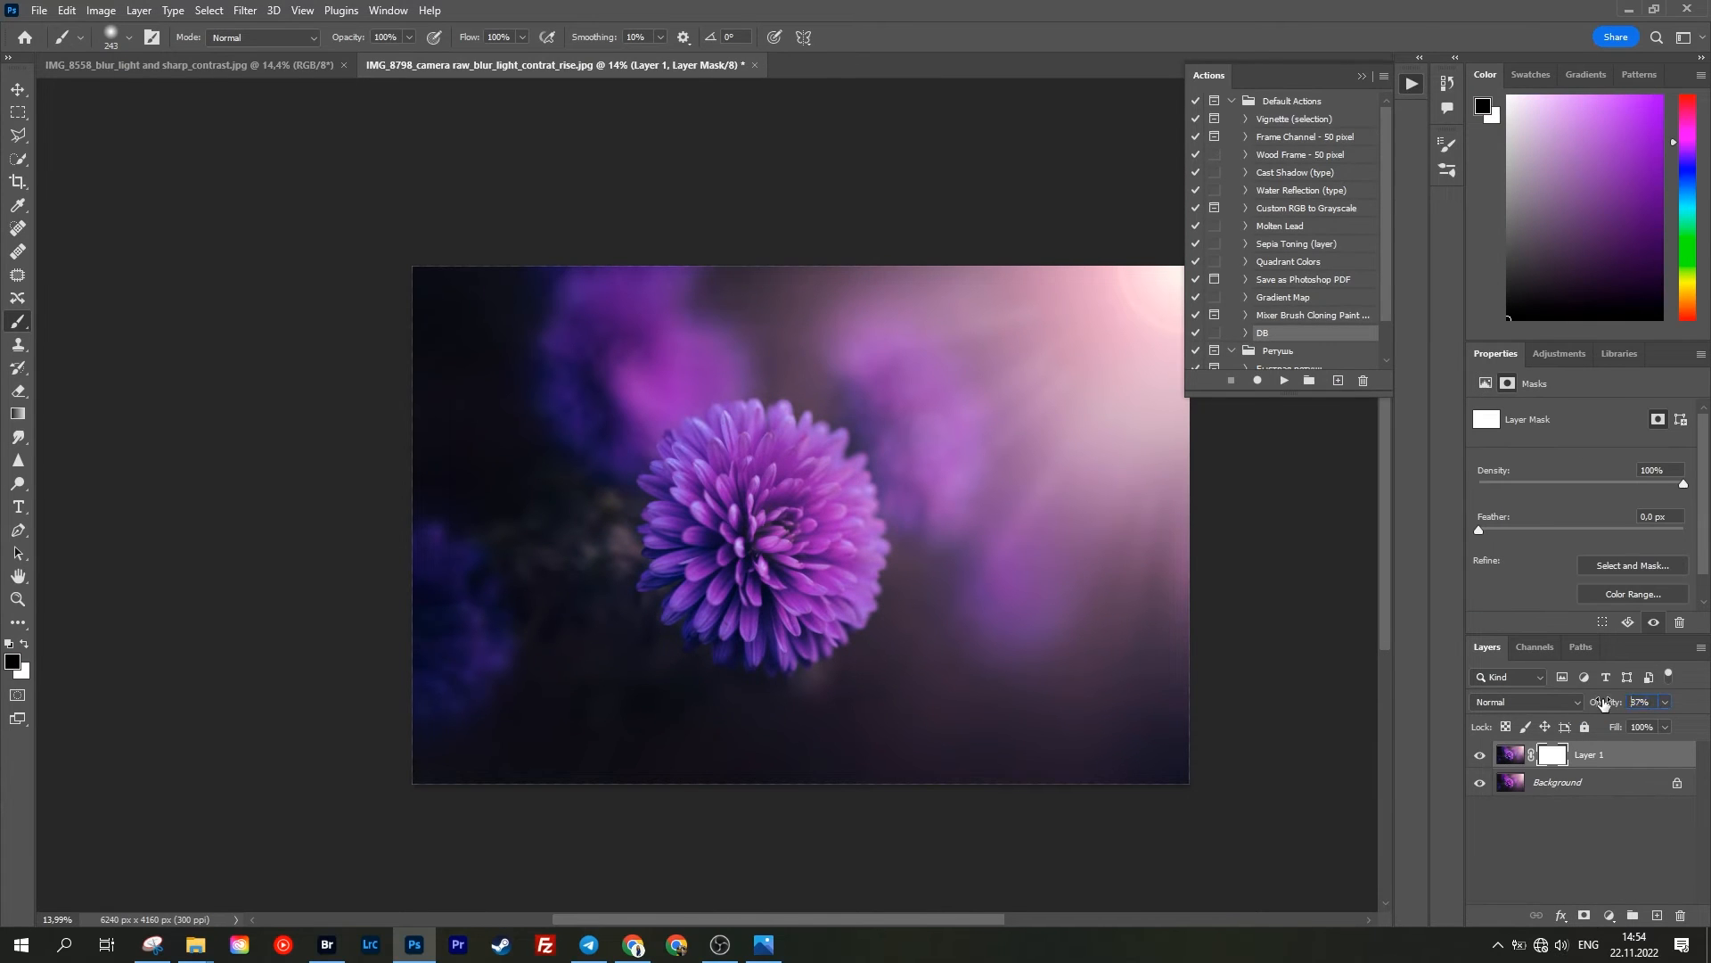
left_click(1444, 144)
left_click(1446, 144)
scroll(678, 575, "down", 3)
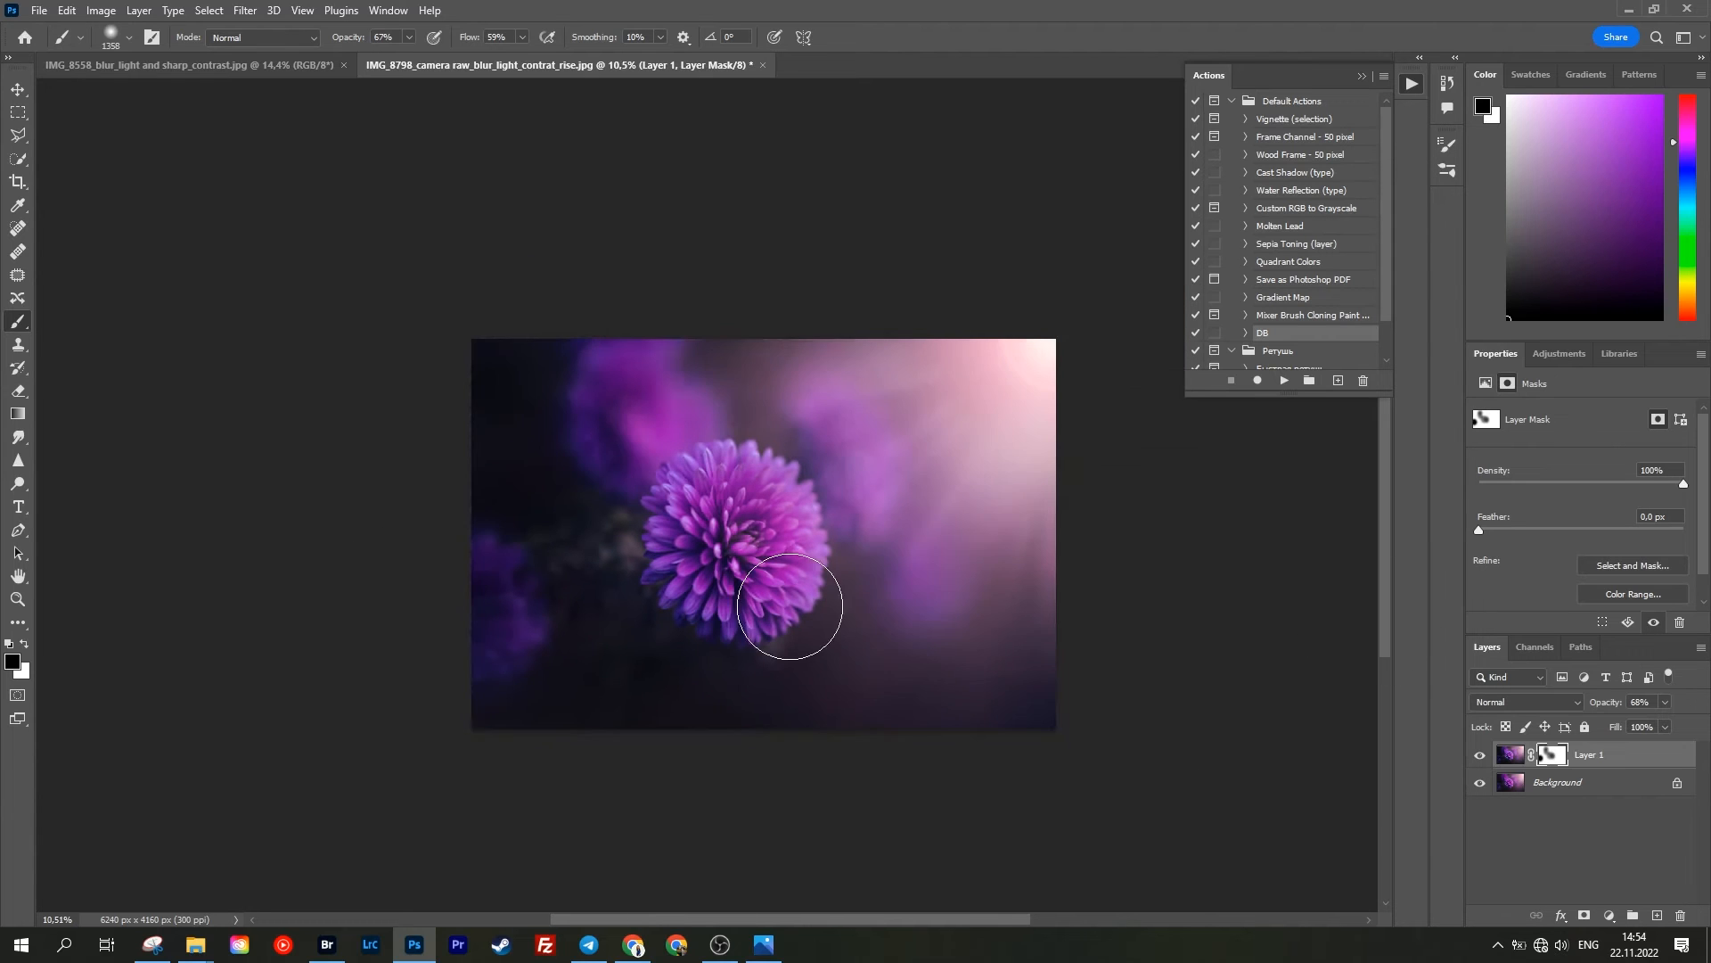
scroll(807, 610, "up", 3)
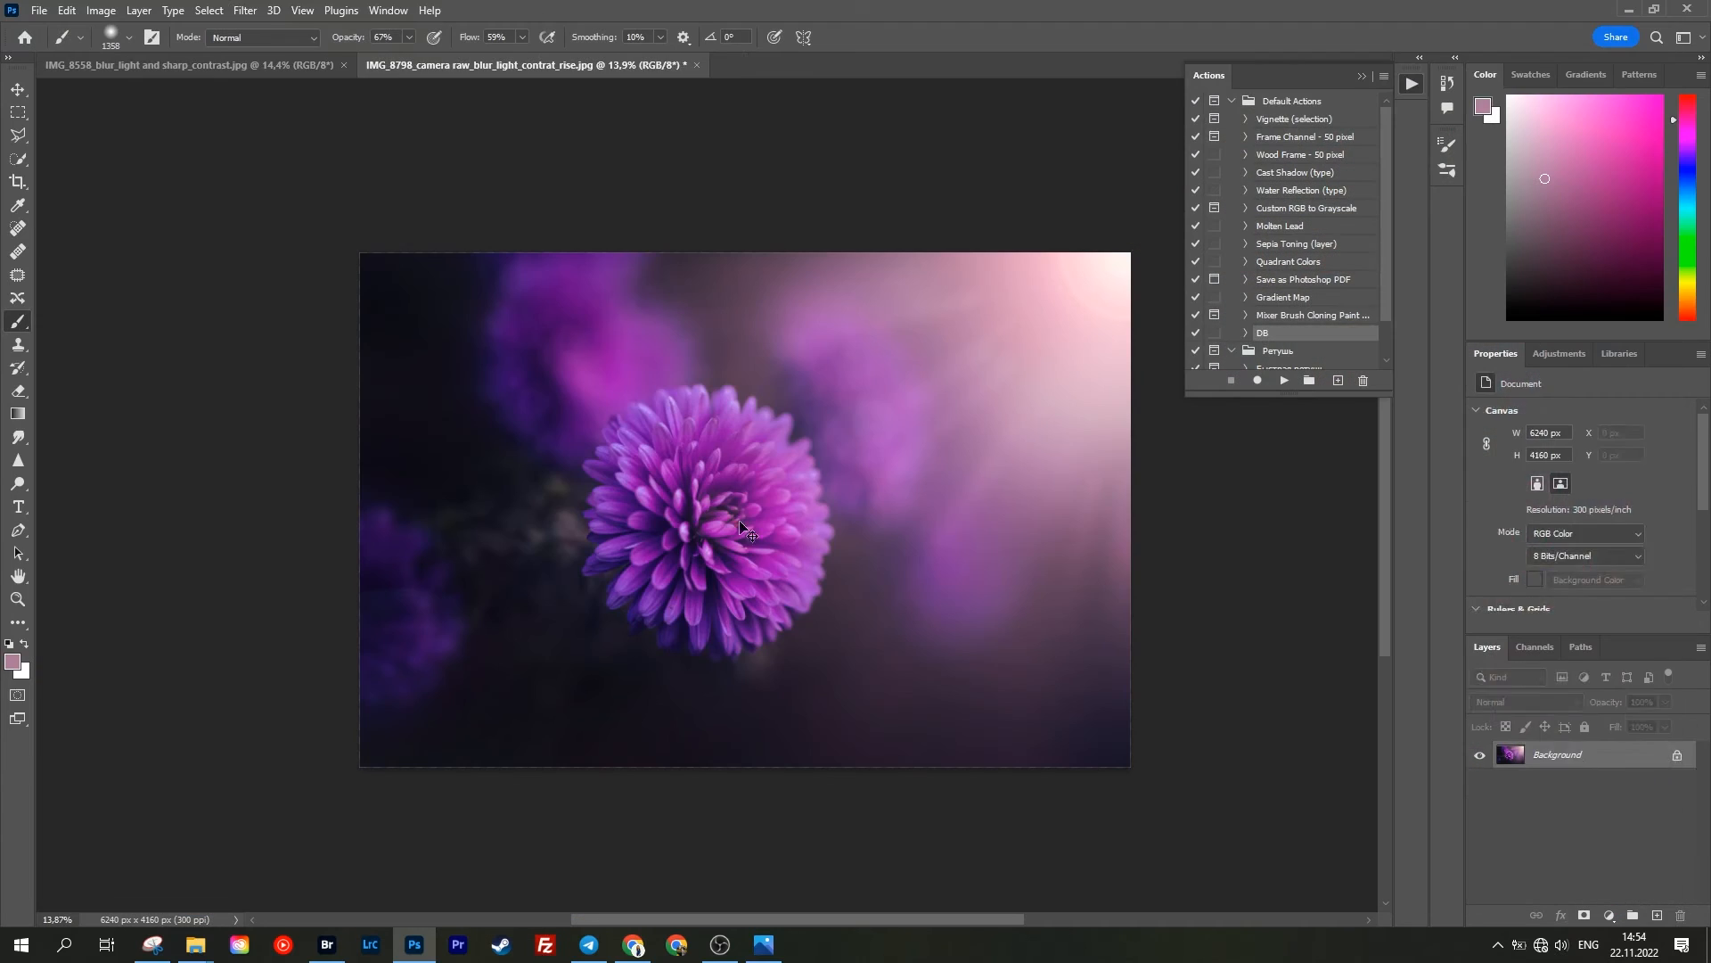
Step: Create a High Pass layer above the flower photo to sharpen its details
left_click(244, 10)
mouse_move(401, 298)
left_click(499, 407)
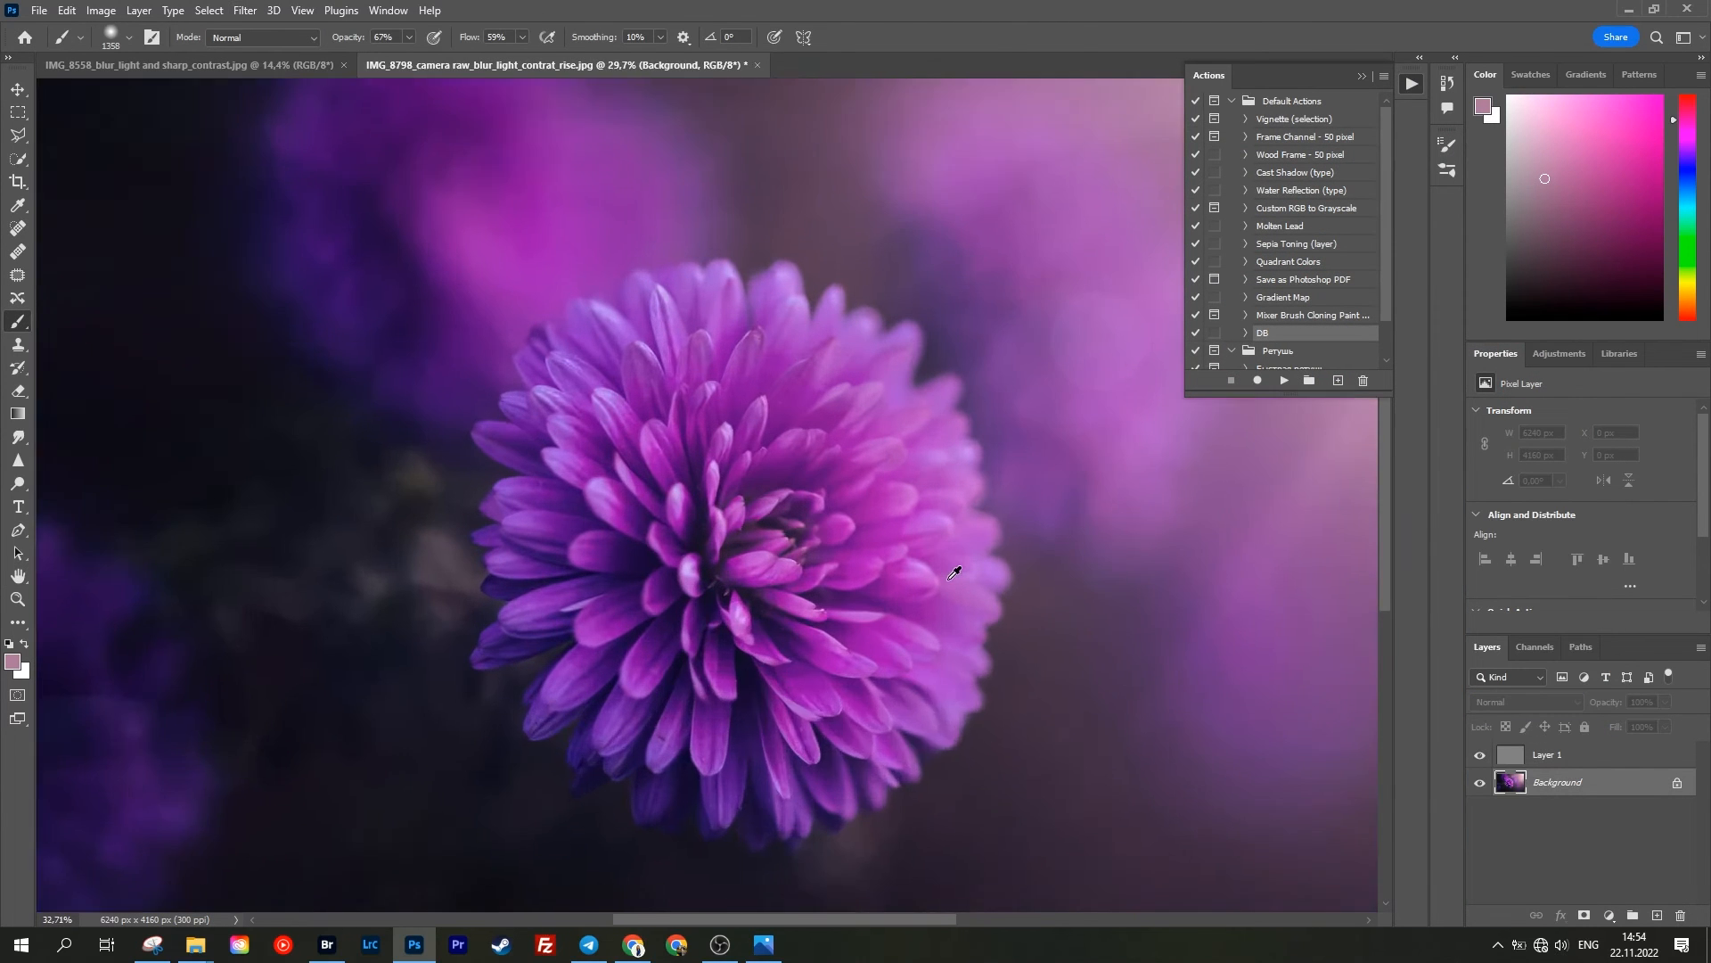
scroll(954, 573, "up", 2)
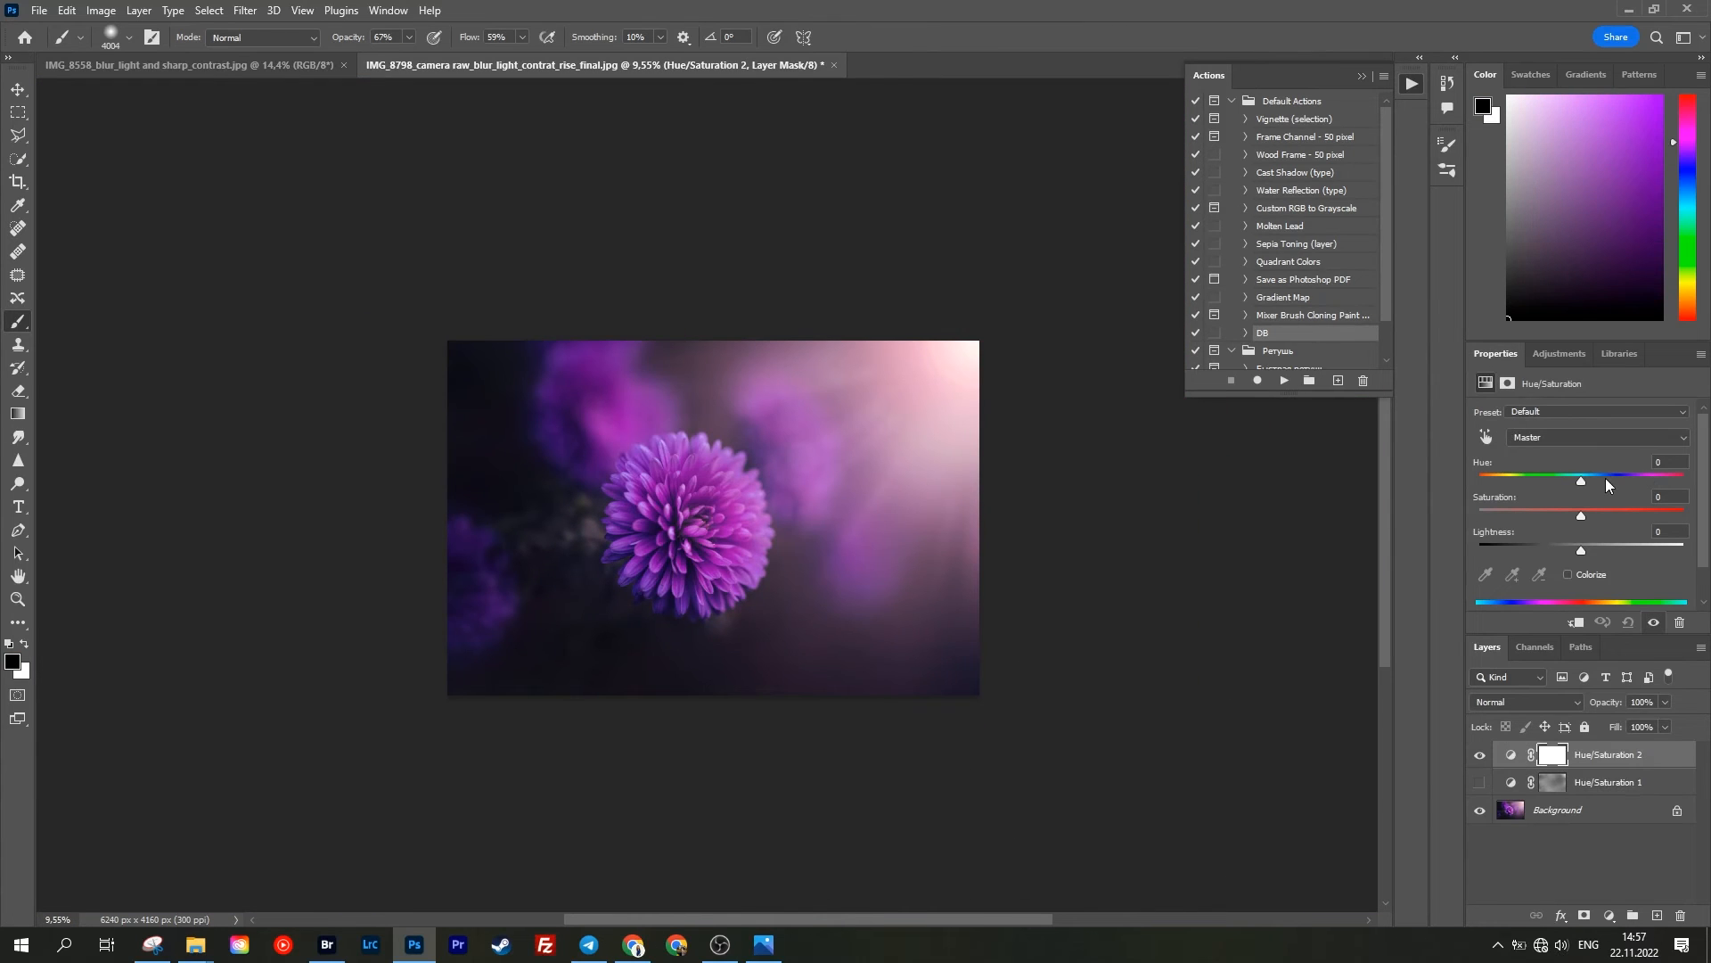
Step: Shift the hue to +103 in the Hue/Saturation 2 layer and paint black on its mask over the flowers and dark background
left_click_drag(1606, 478, 1649, 473)
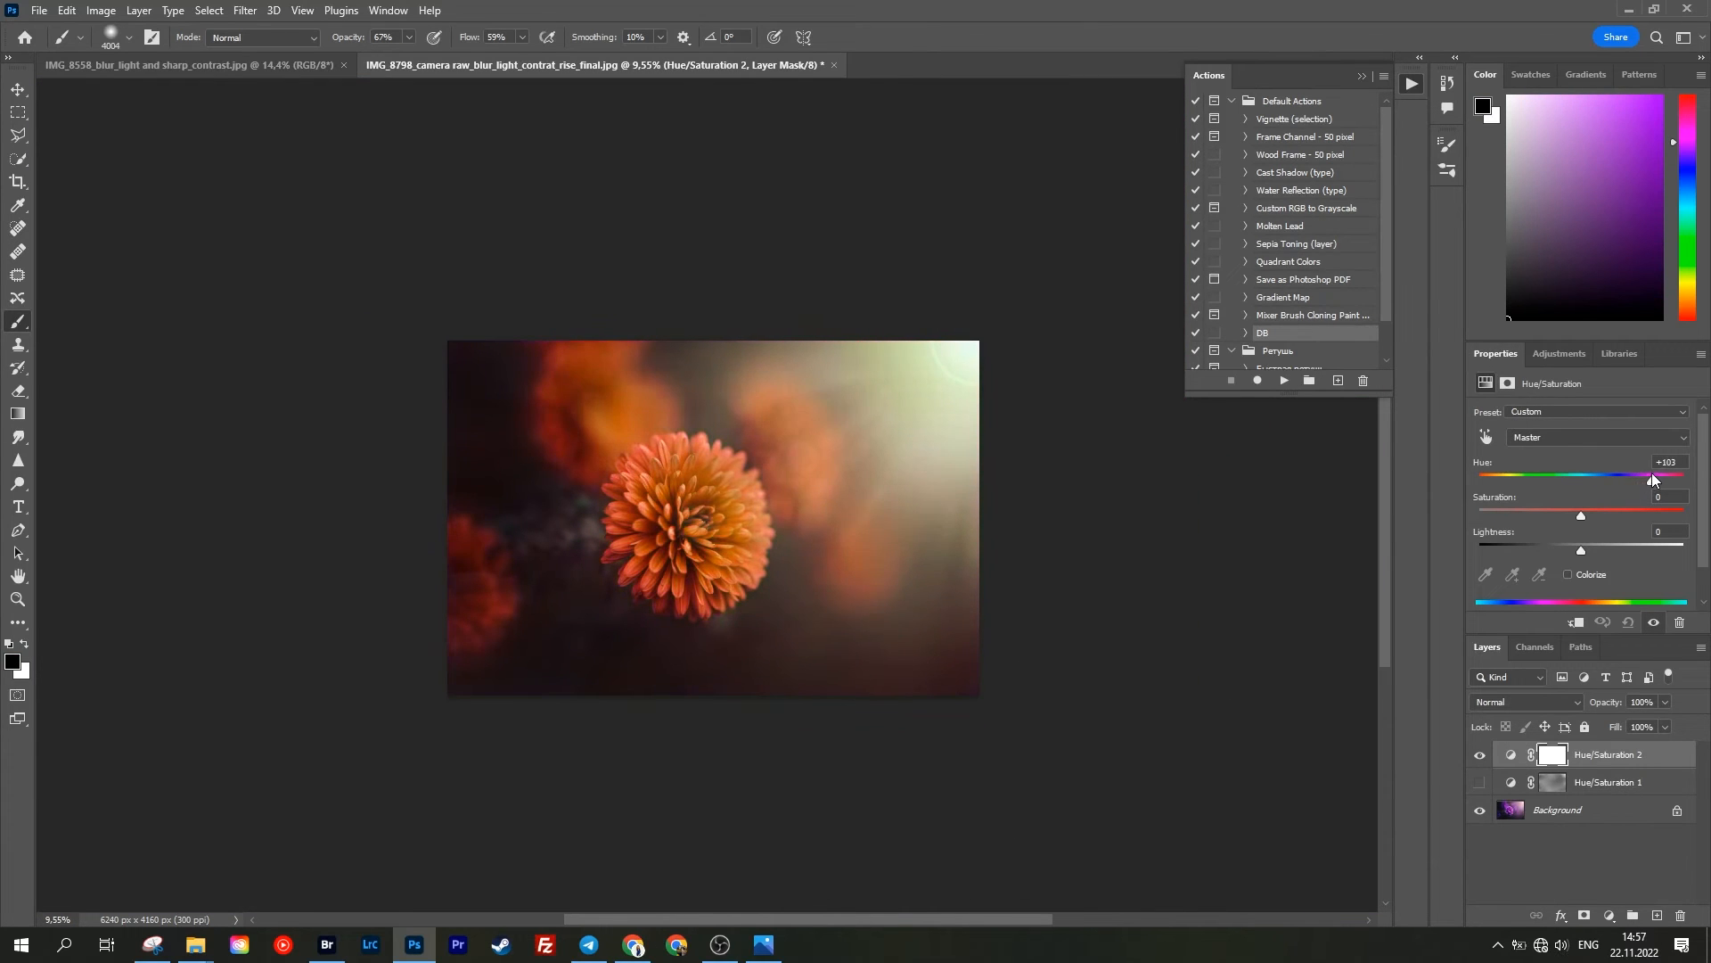
left_click(1552, 754)
mouse_move(574, 448)
left_mouse_down()
mouse_move(1072, 570)
mouse_move(375, 492)
left_mouse_up()
mouse_move(511, 576)
left_mouse_down()
mouse_move(1075, 579)
mouse_move(855, 390)
mouse_move(535, 719)
left_mouse_up()
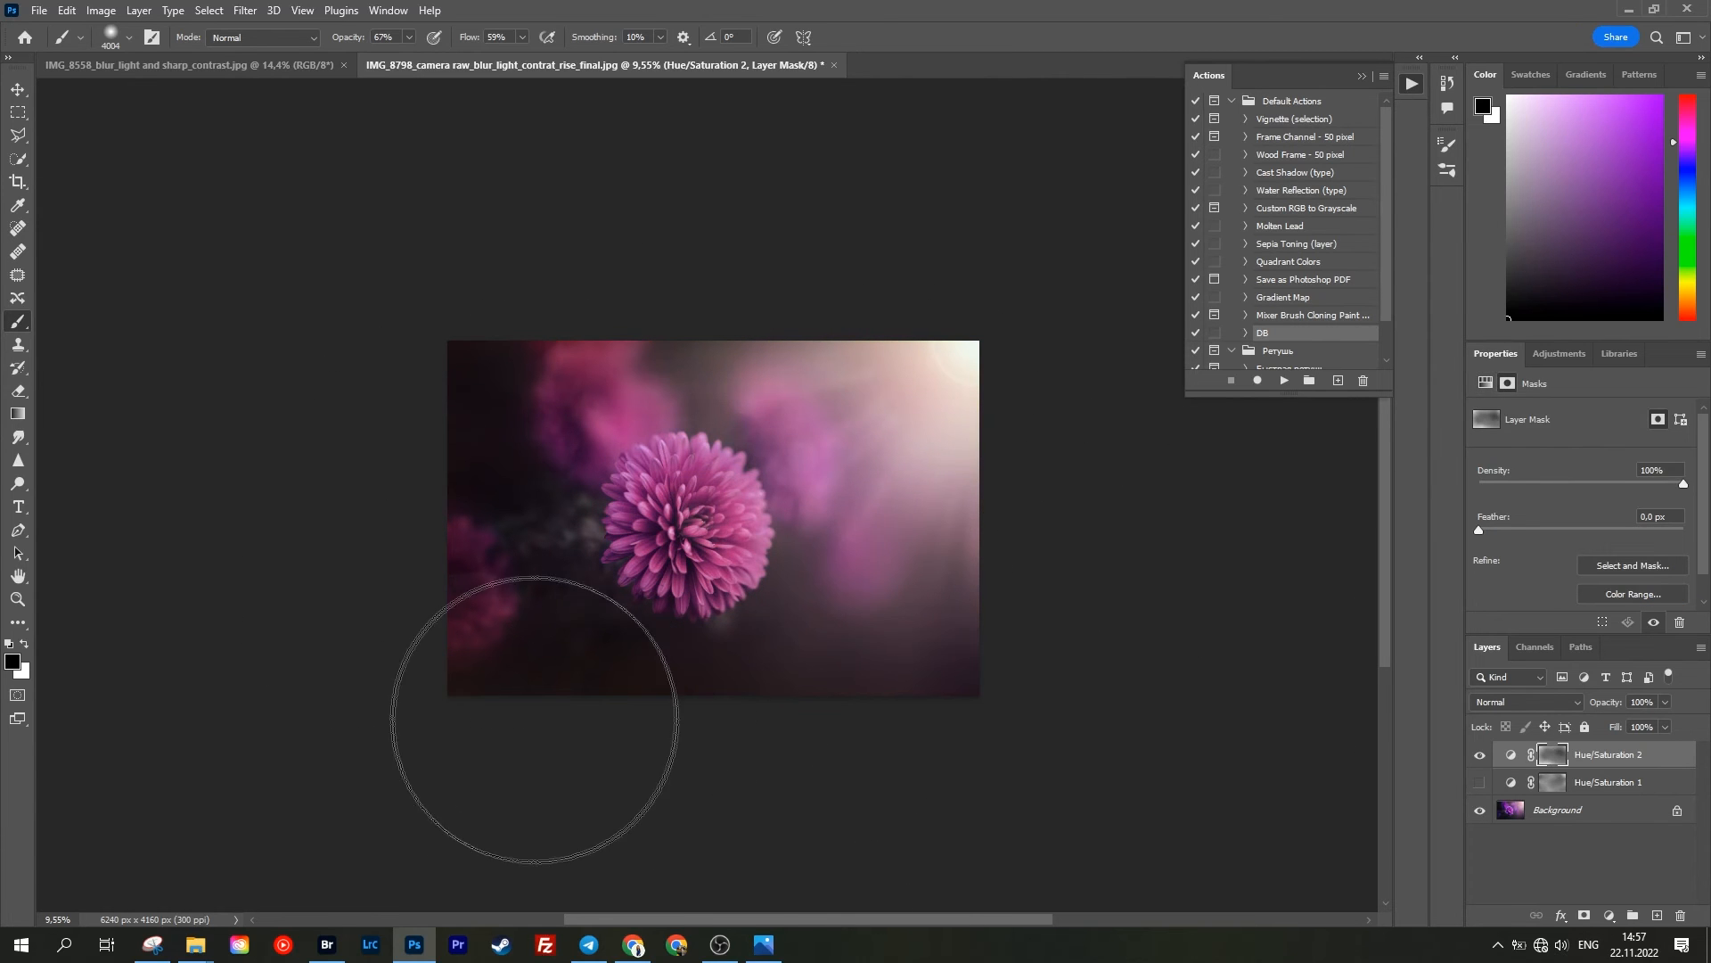
Step: Restore part of the hue shift by painting white on the mask at 46% opacity and 30% flow
scroll(634, 704, "up", 2)
key("x")
left_click_drag(460, 41, 443, 41)
mouse_move(1015, 596)
left_mouse_down()
mouse_move(590, 549)
mouse_move(519, 579)
mouse_move(973, 408)
left_mouse_up()
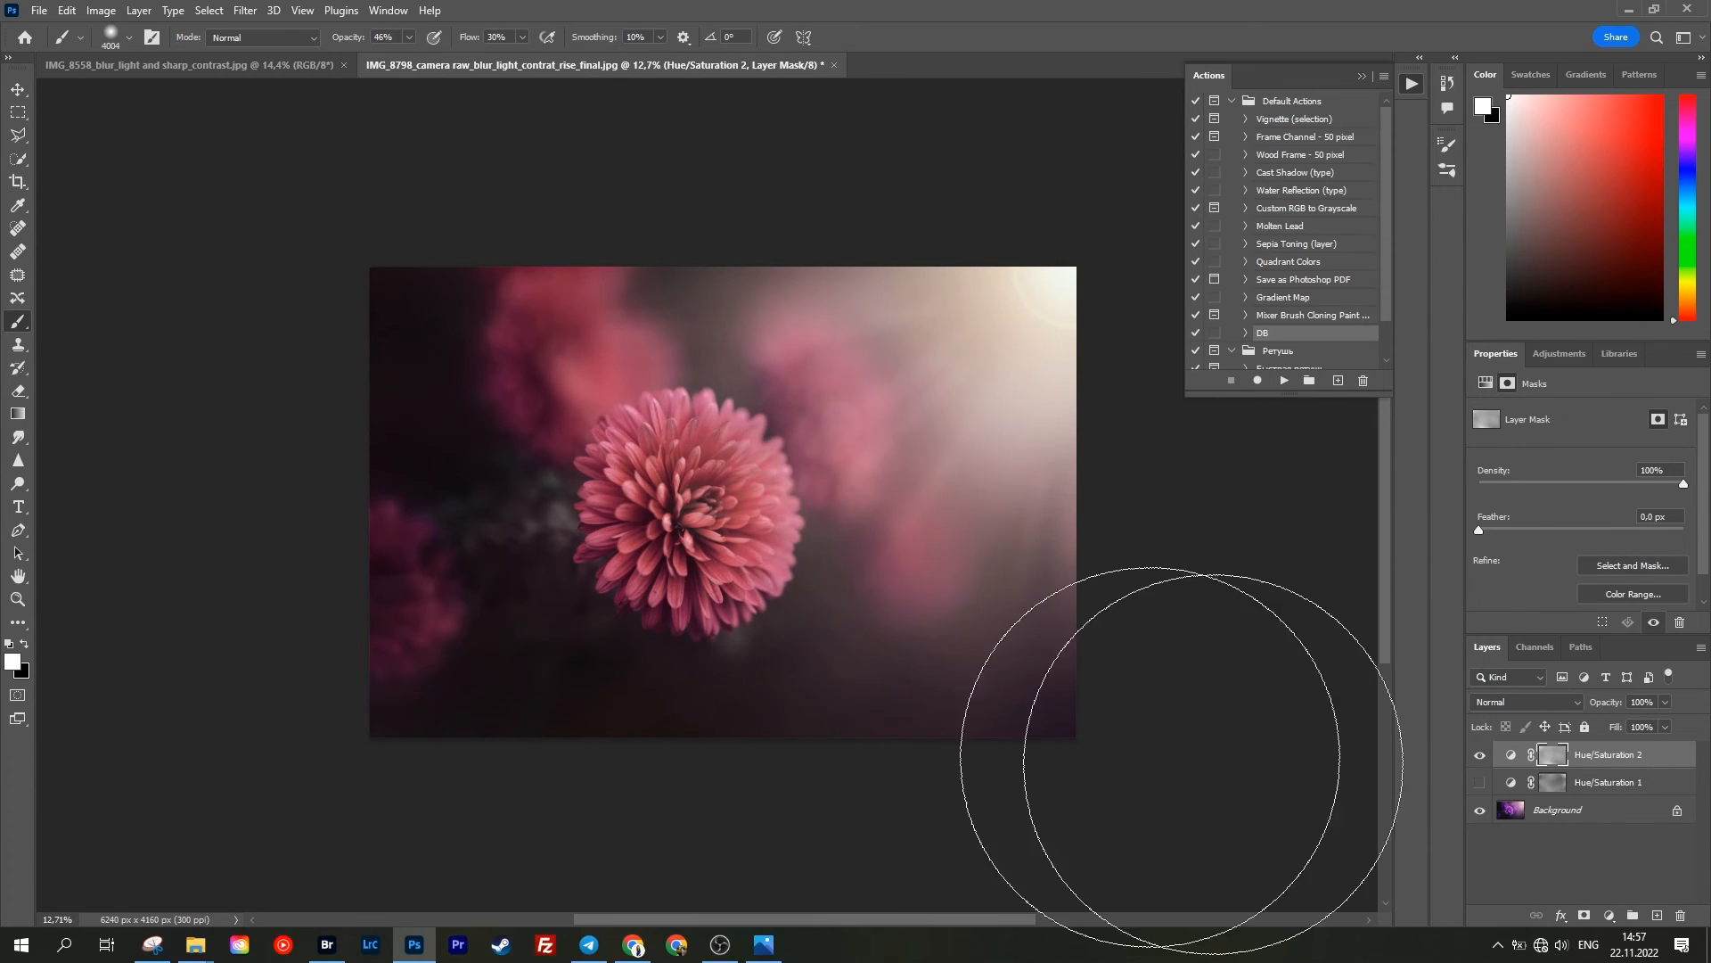
Step: Compare the photo with and without the Hue/Saturation 2 adjustment
left_click(1480, 754)
left_click(1480, 754)
left_click(1480, 754)
left_click(1480, 754)
scroll(851, 699, "up", 1)
scroll(712, 568, "up", 1)
scroll(838, 642, "down", 2)
key("x")
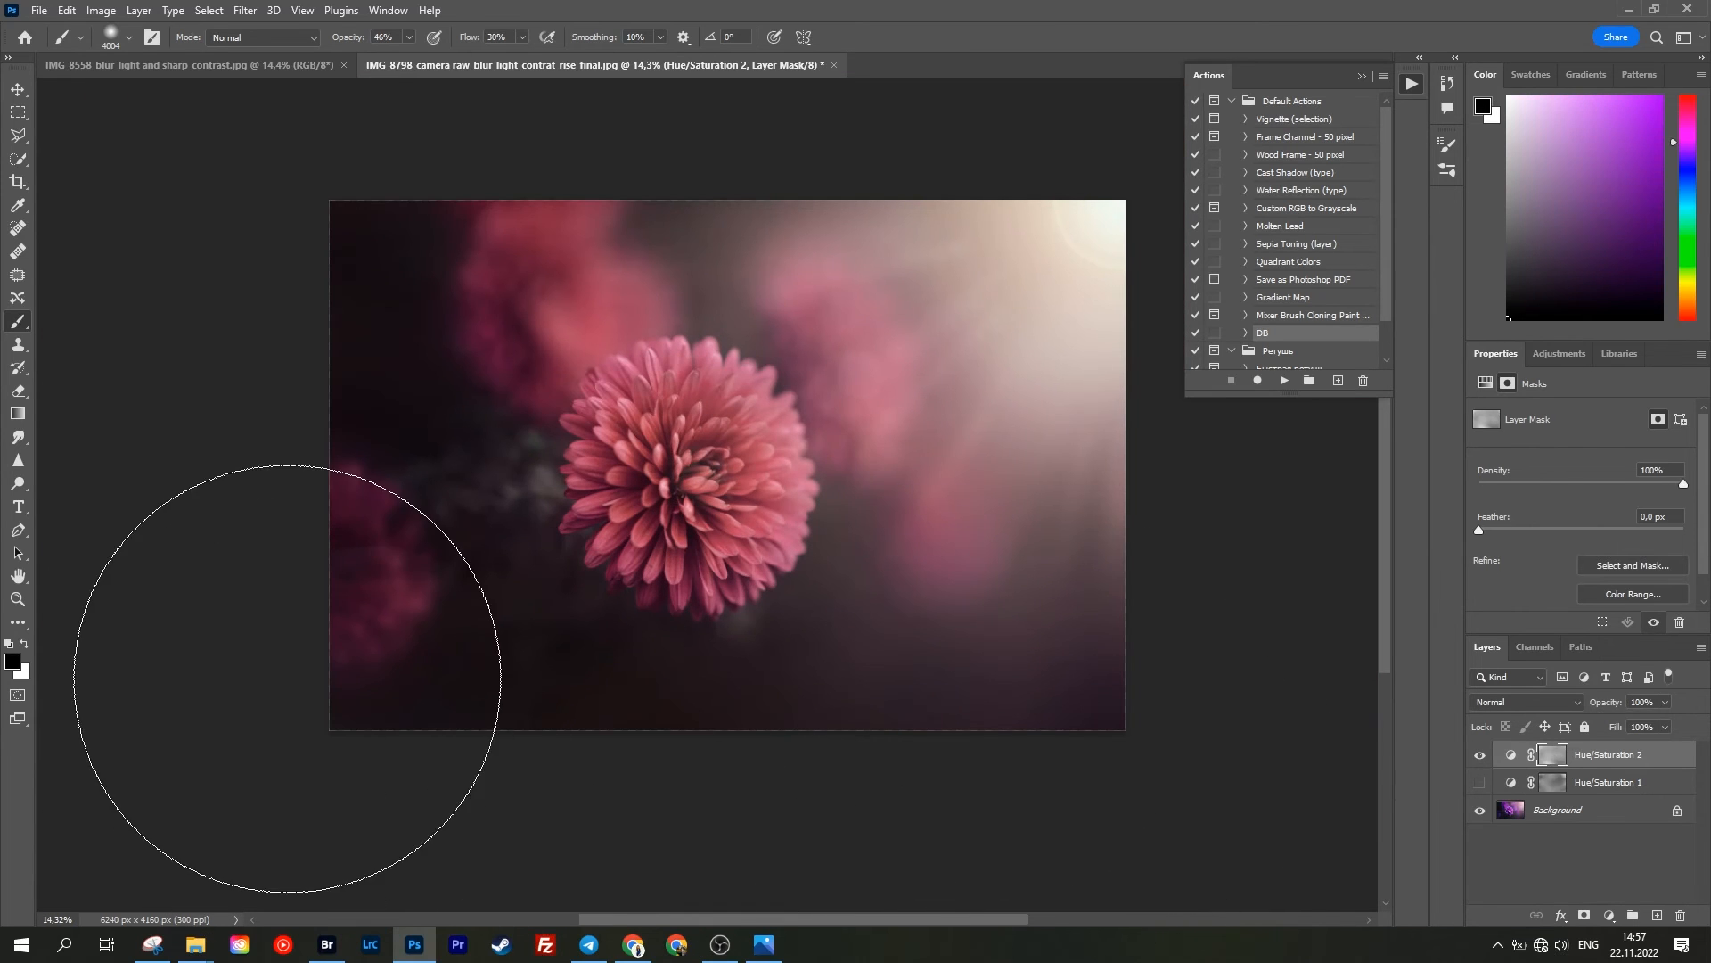
Step: Add a Curves adjustment with the Linear Contrast (RGB) preset and clip it to the Hue/Saturation 2 layer
scroll(580, 660, "down", 2)
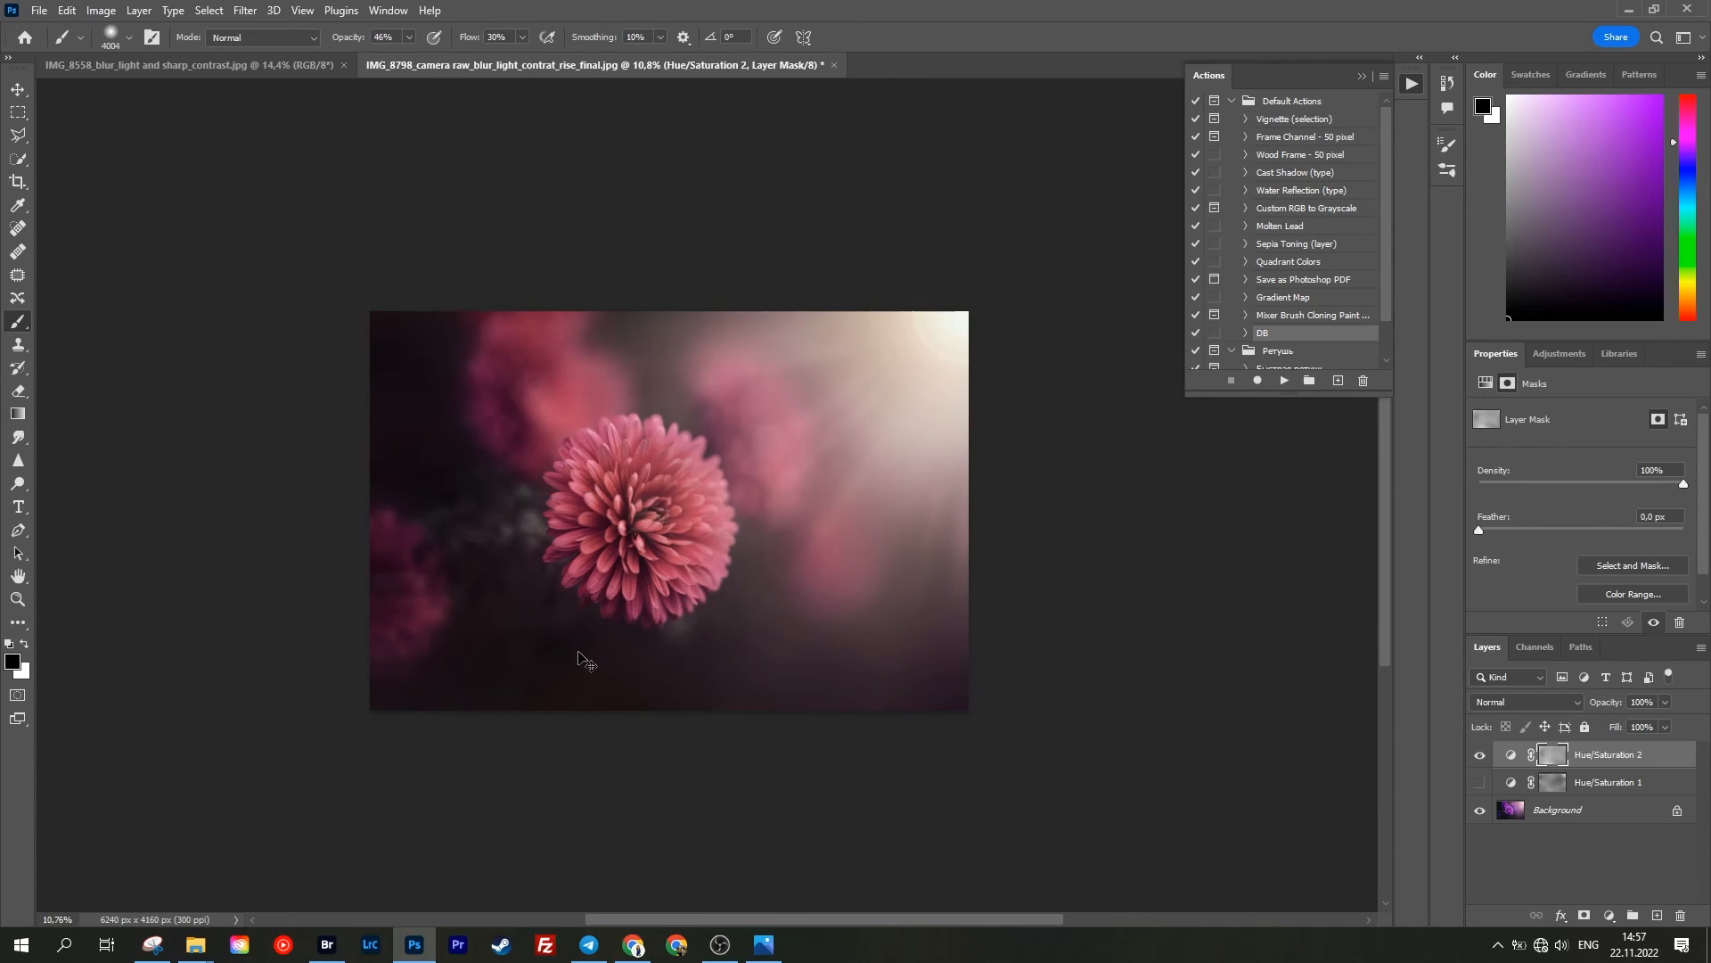
scroll(580, 655, "left", 3)
left_click(1558, 354)
left_click(1553, 394)
left_click(1549, 414)
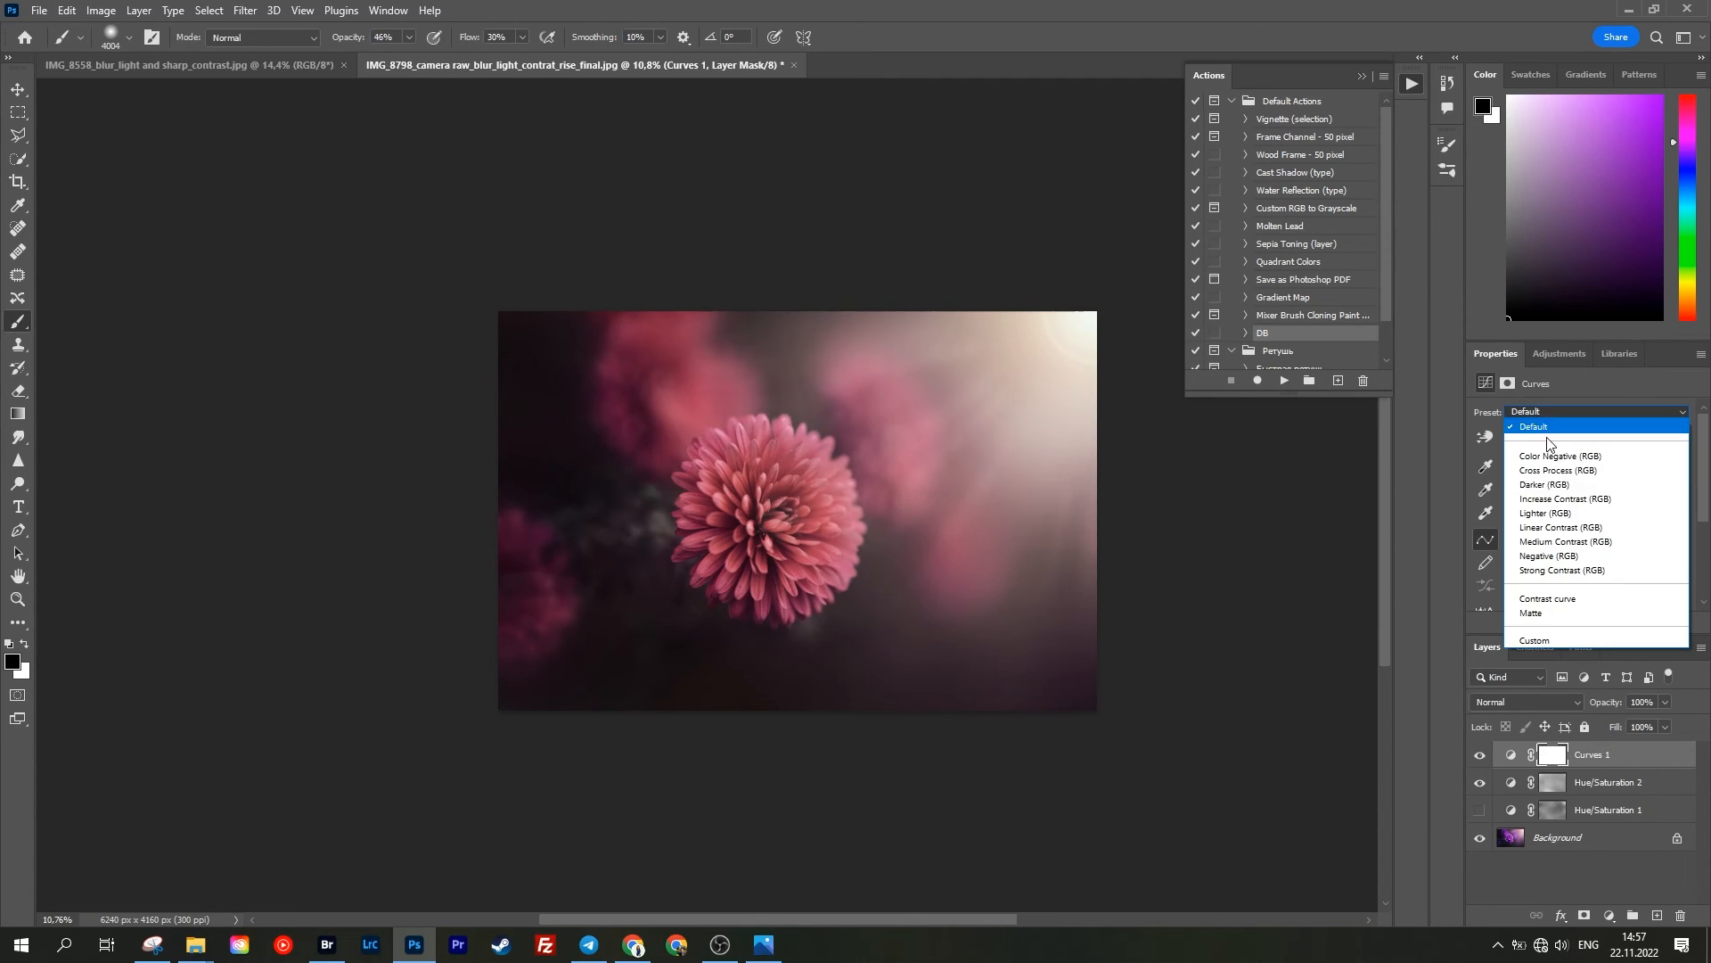
left_click(1560, 527)
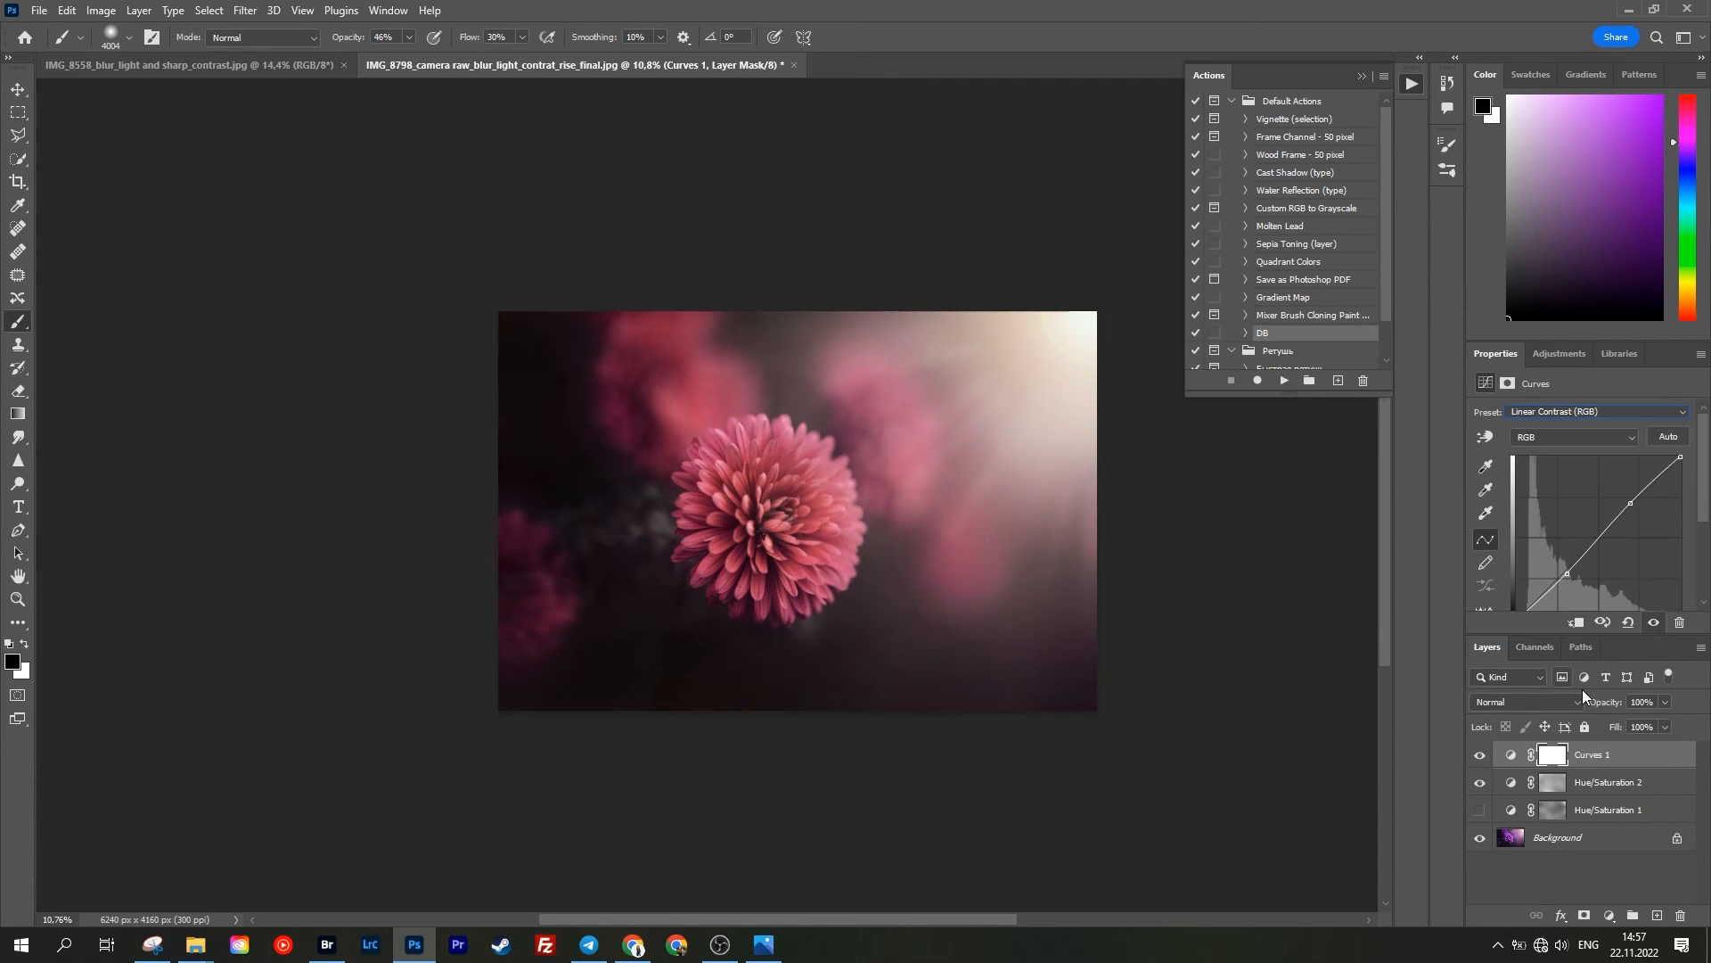
left_click(1519, 772, "alt")
left_click(1614, 757)
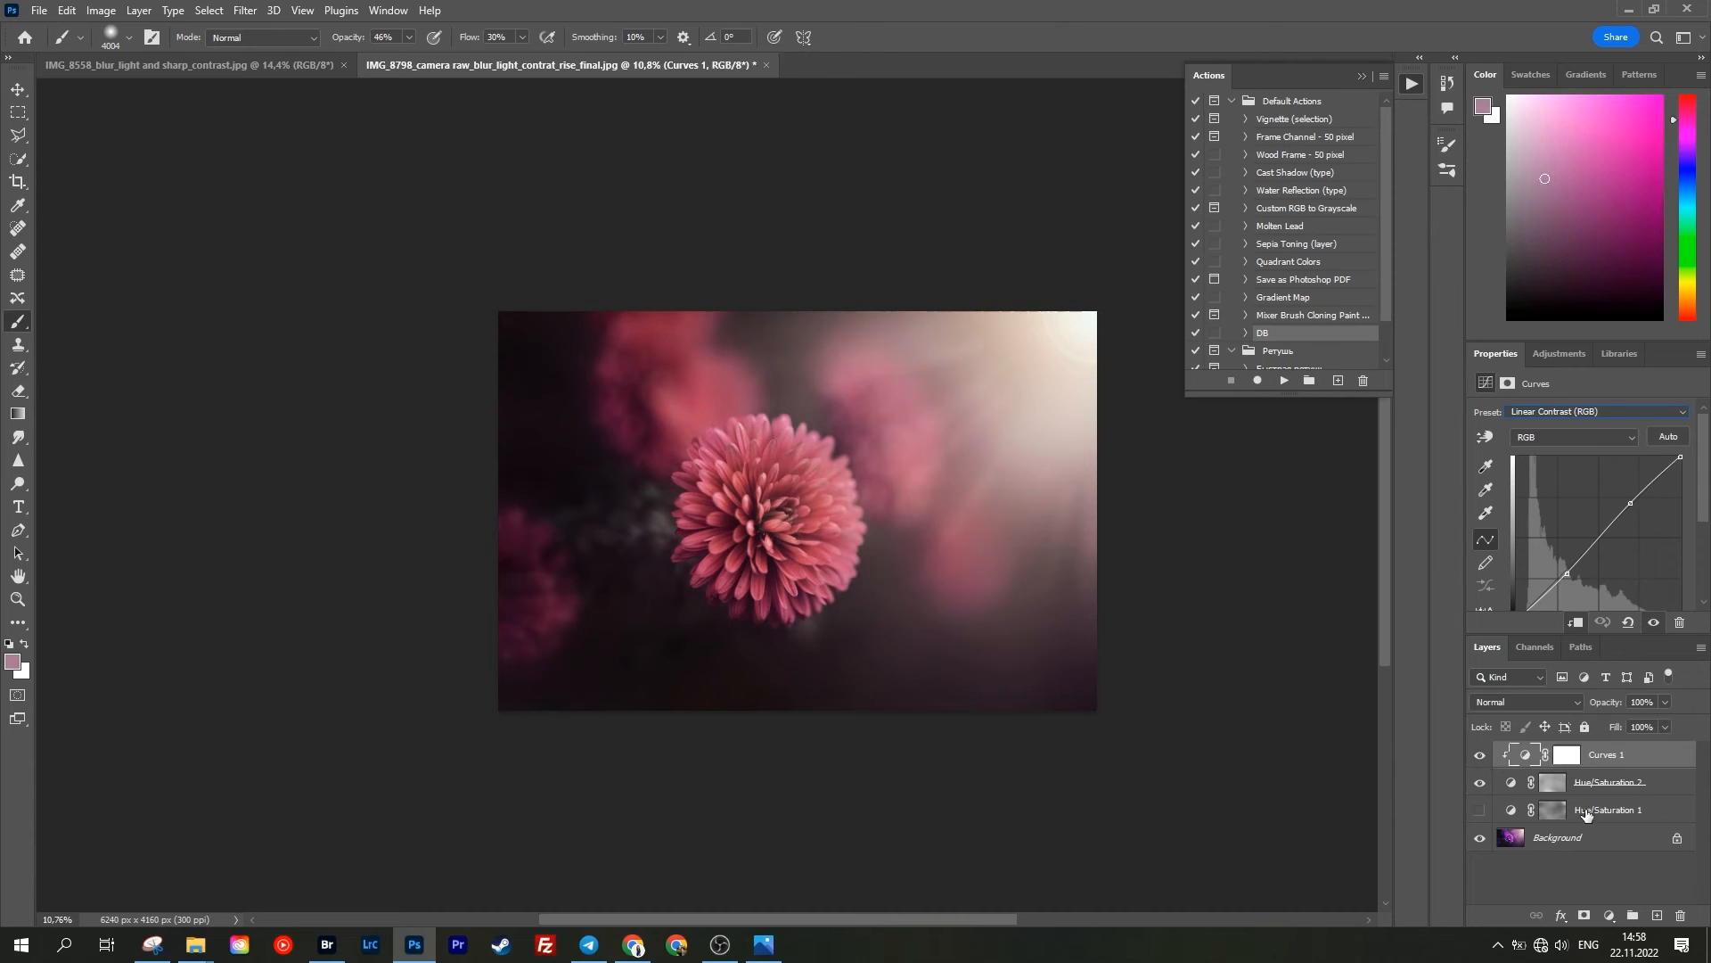
Step: Compare the two Hue/Saturation versions and delete the Hue/Saturation 1 layer
left_click(1663, 812)
left_click(1480, 810)
left_click(1480, 782)
left_click(1482, 809)
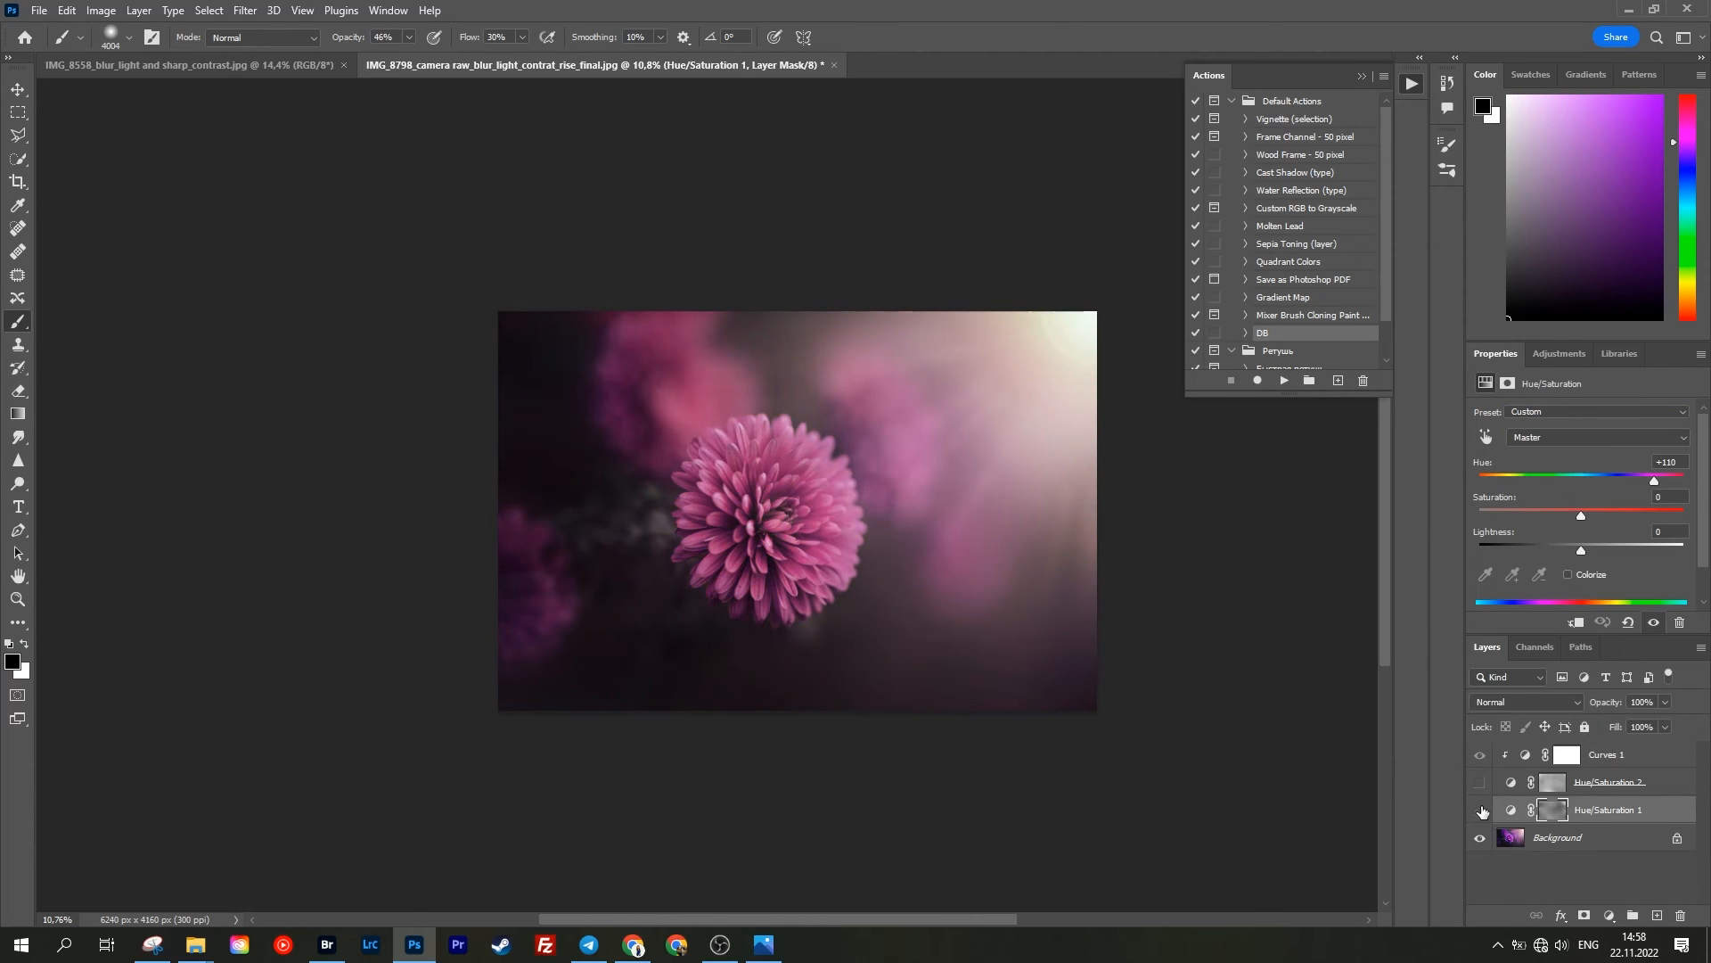
left_click(1482, 810)
left_click(1480, 784)
left_click(1682, 914)
scroll(821, 497, "up", 5)
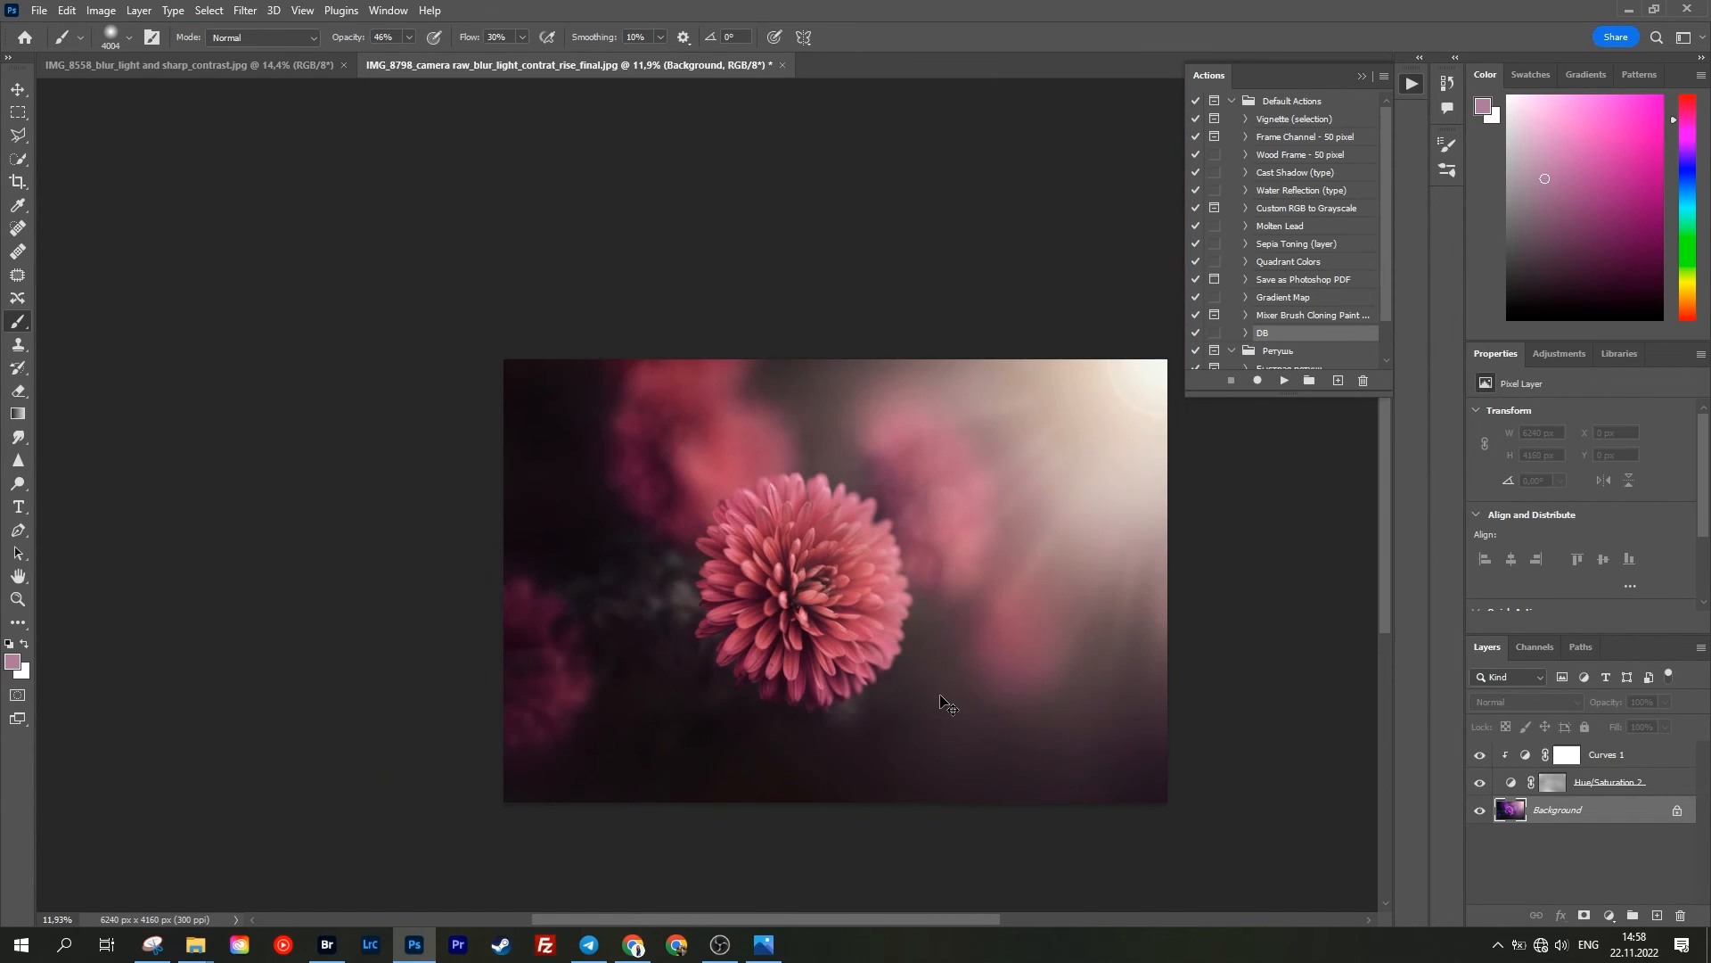
Step: Open the flattened photo in Camera Raw, apply the Maley - 10 preset, and review its effects and basic settings
scroll(869, 575, "up", 3)
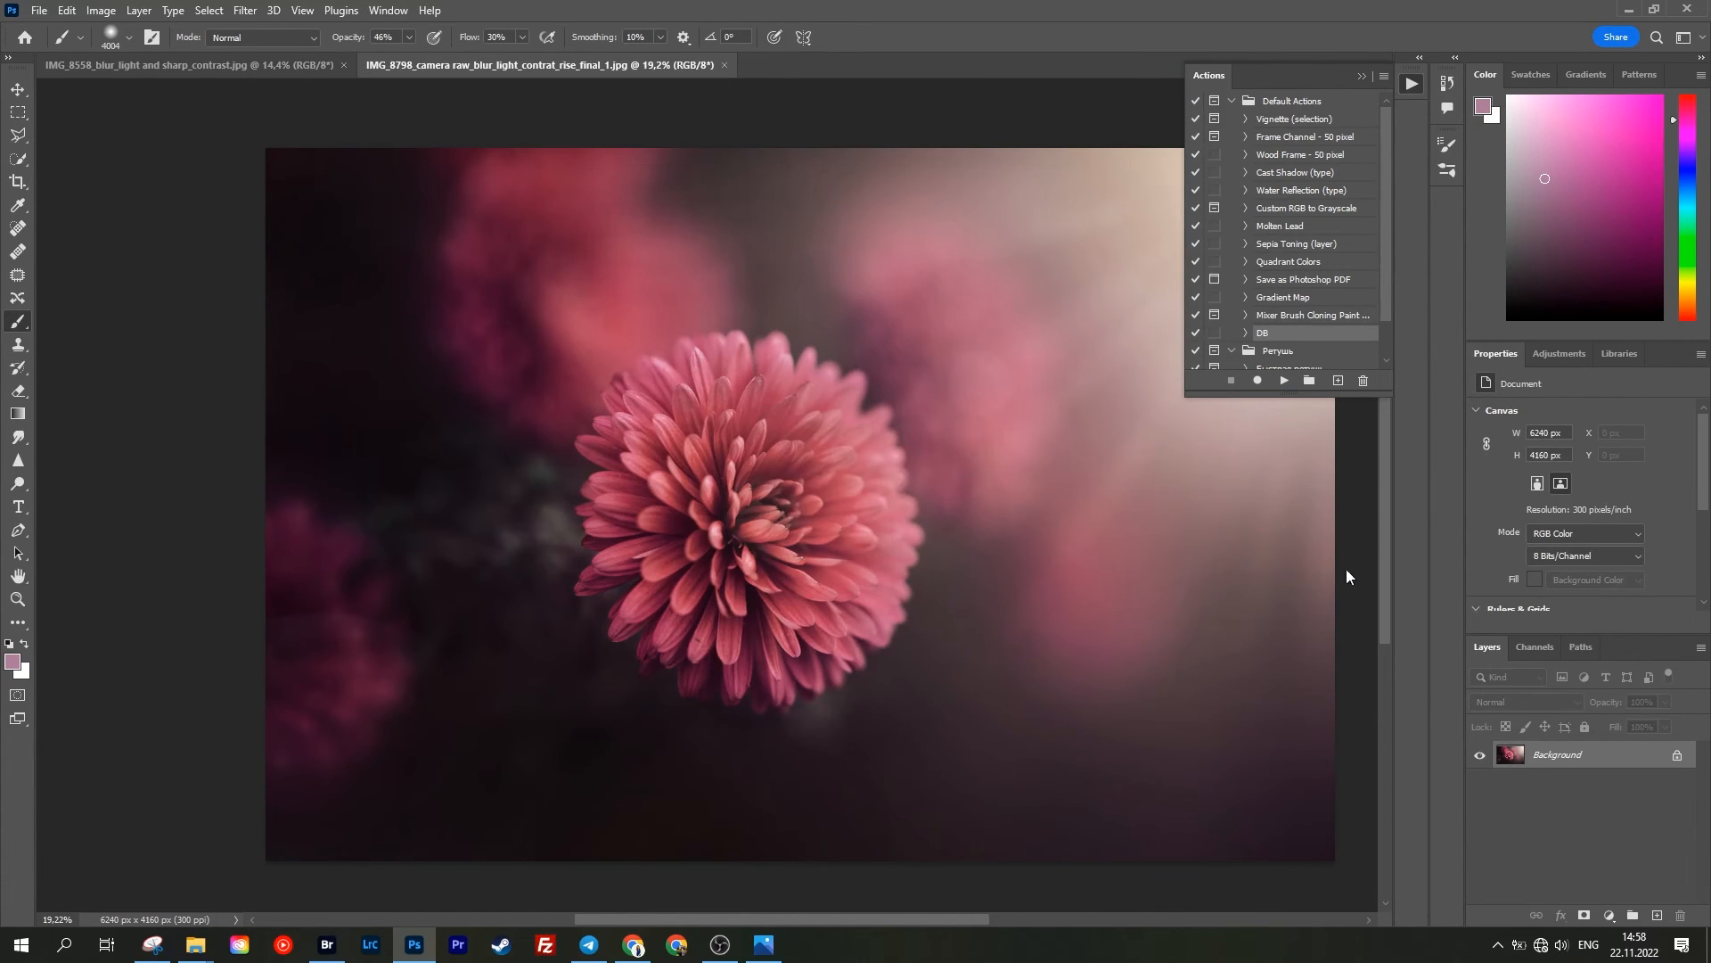
key("ctrl+shift+a")
left_click(1558, 202)
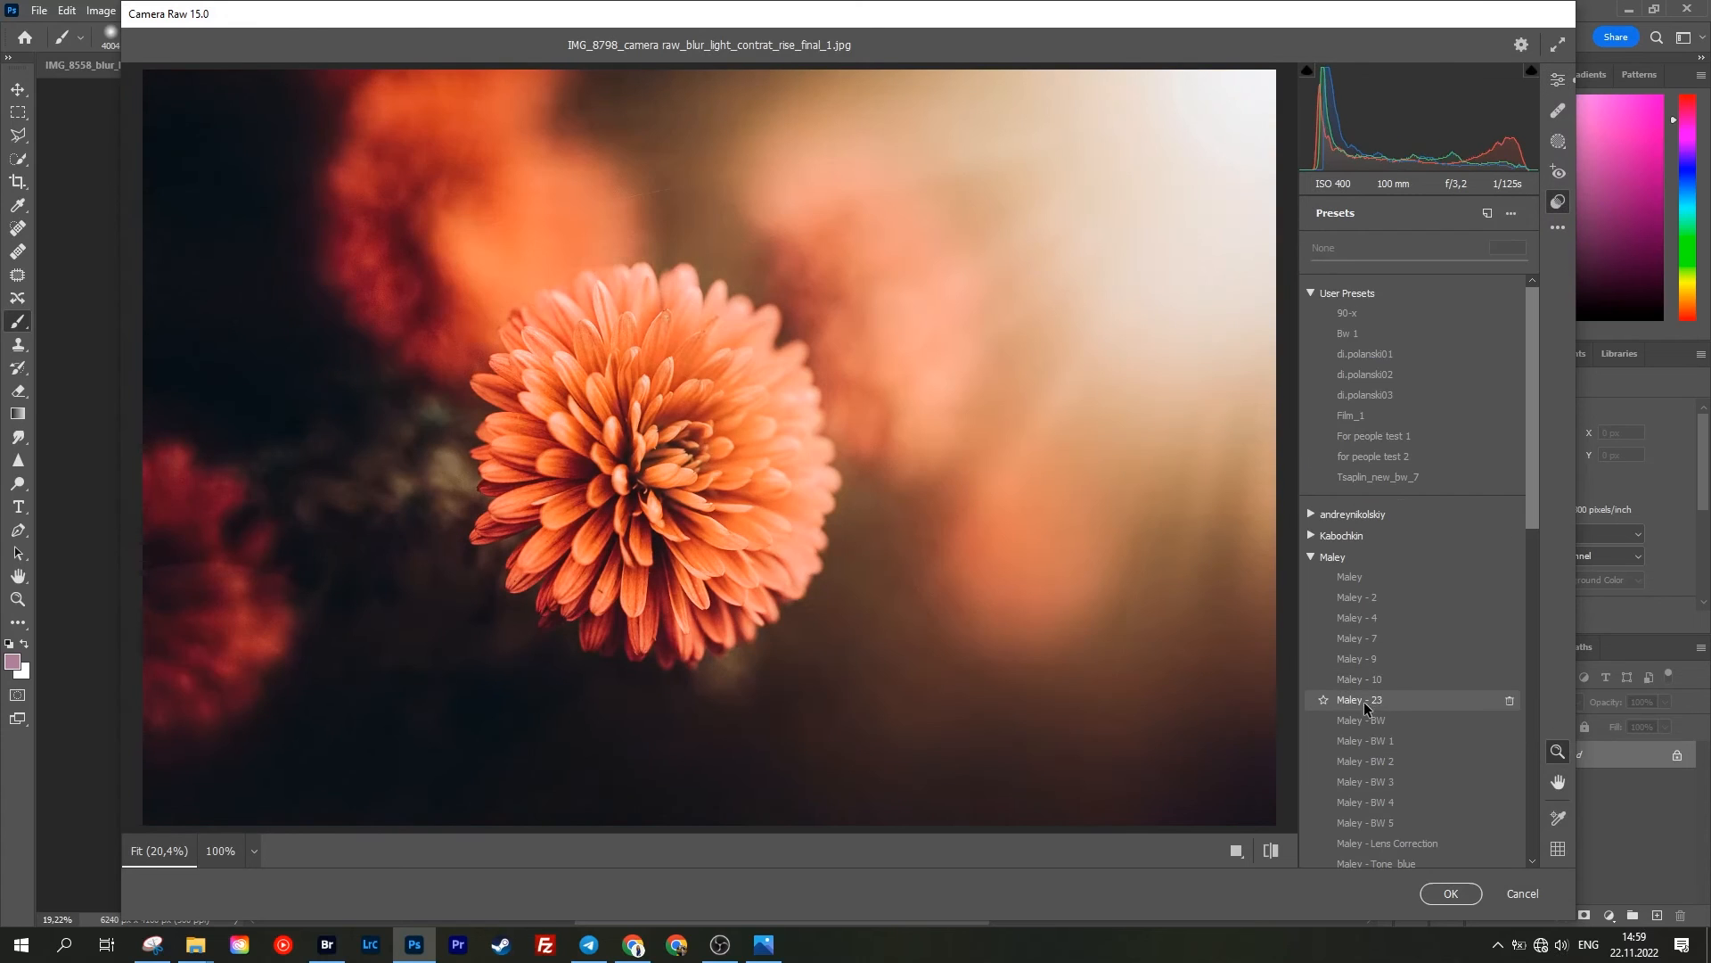
left_click(1364, 680)
left_click(1558, 80)
scroll(1357, 718, "down", 3)
left_click(1354, 813)
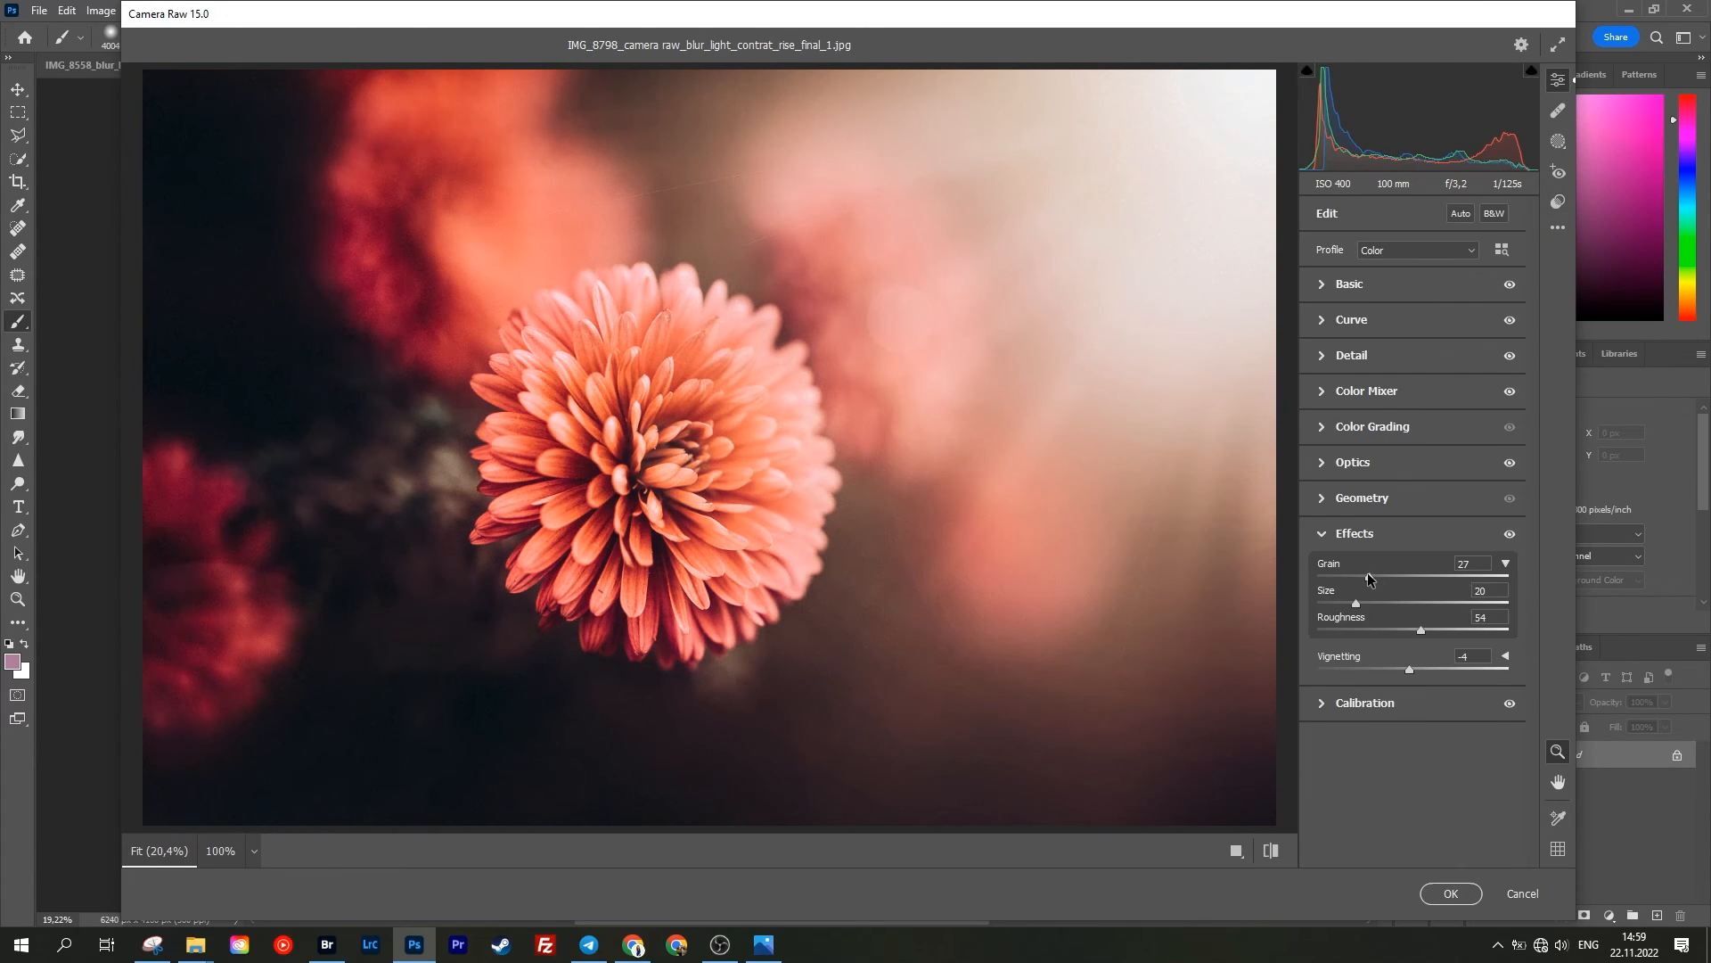
left_click(1350, 284)
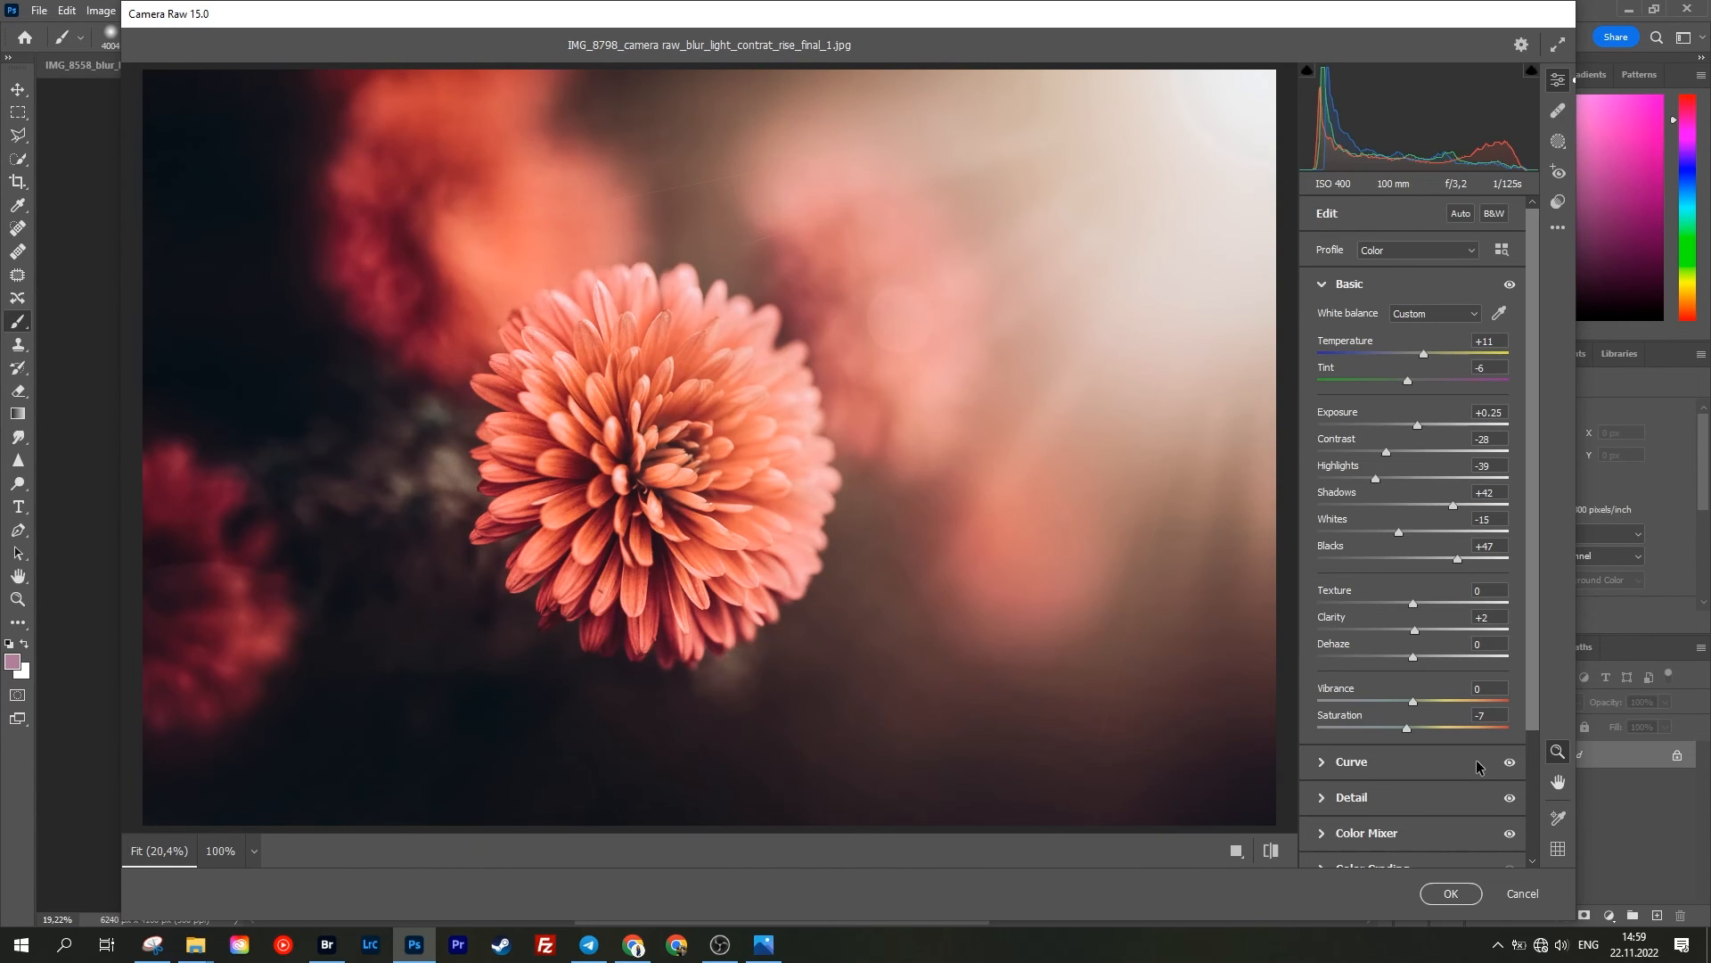
Step: Adjust the midtones of the RGB point curve and compare the photo with and without the curve
left_click(1351, 762)
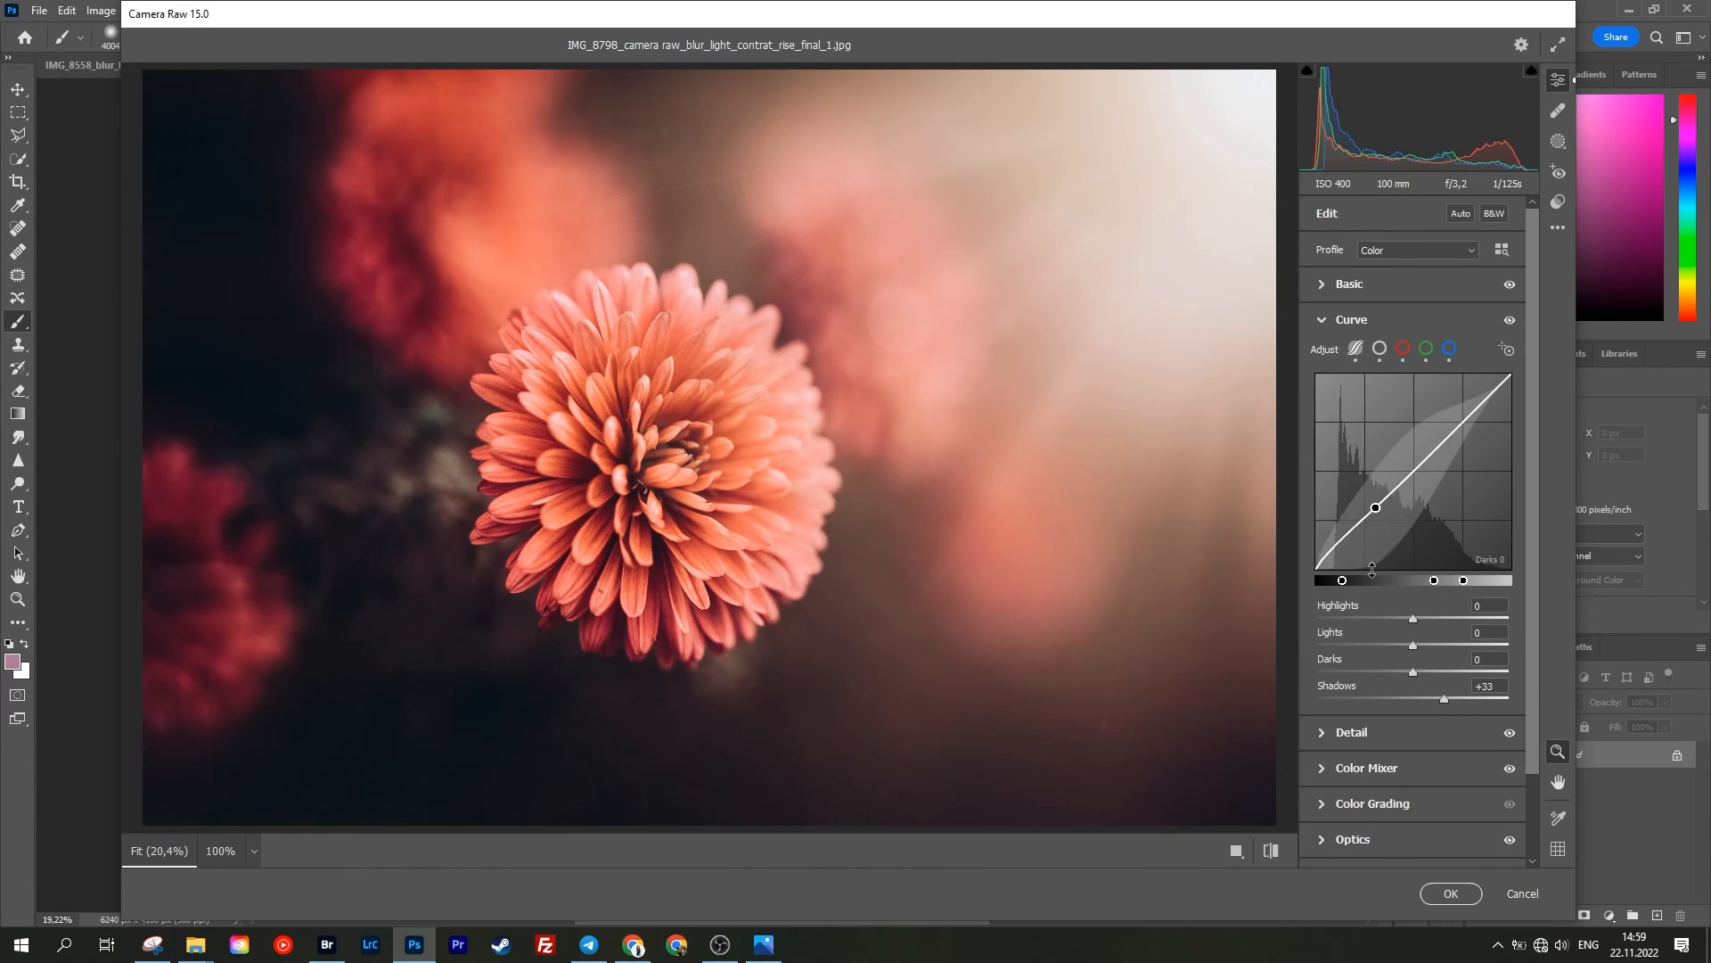
left_click(1379, 349)
left_click_drag(1356, 528, 1399, 490)
left_click(1509, 321)
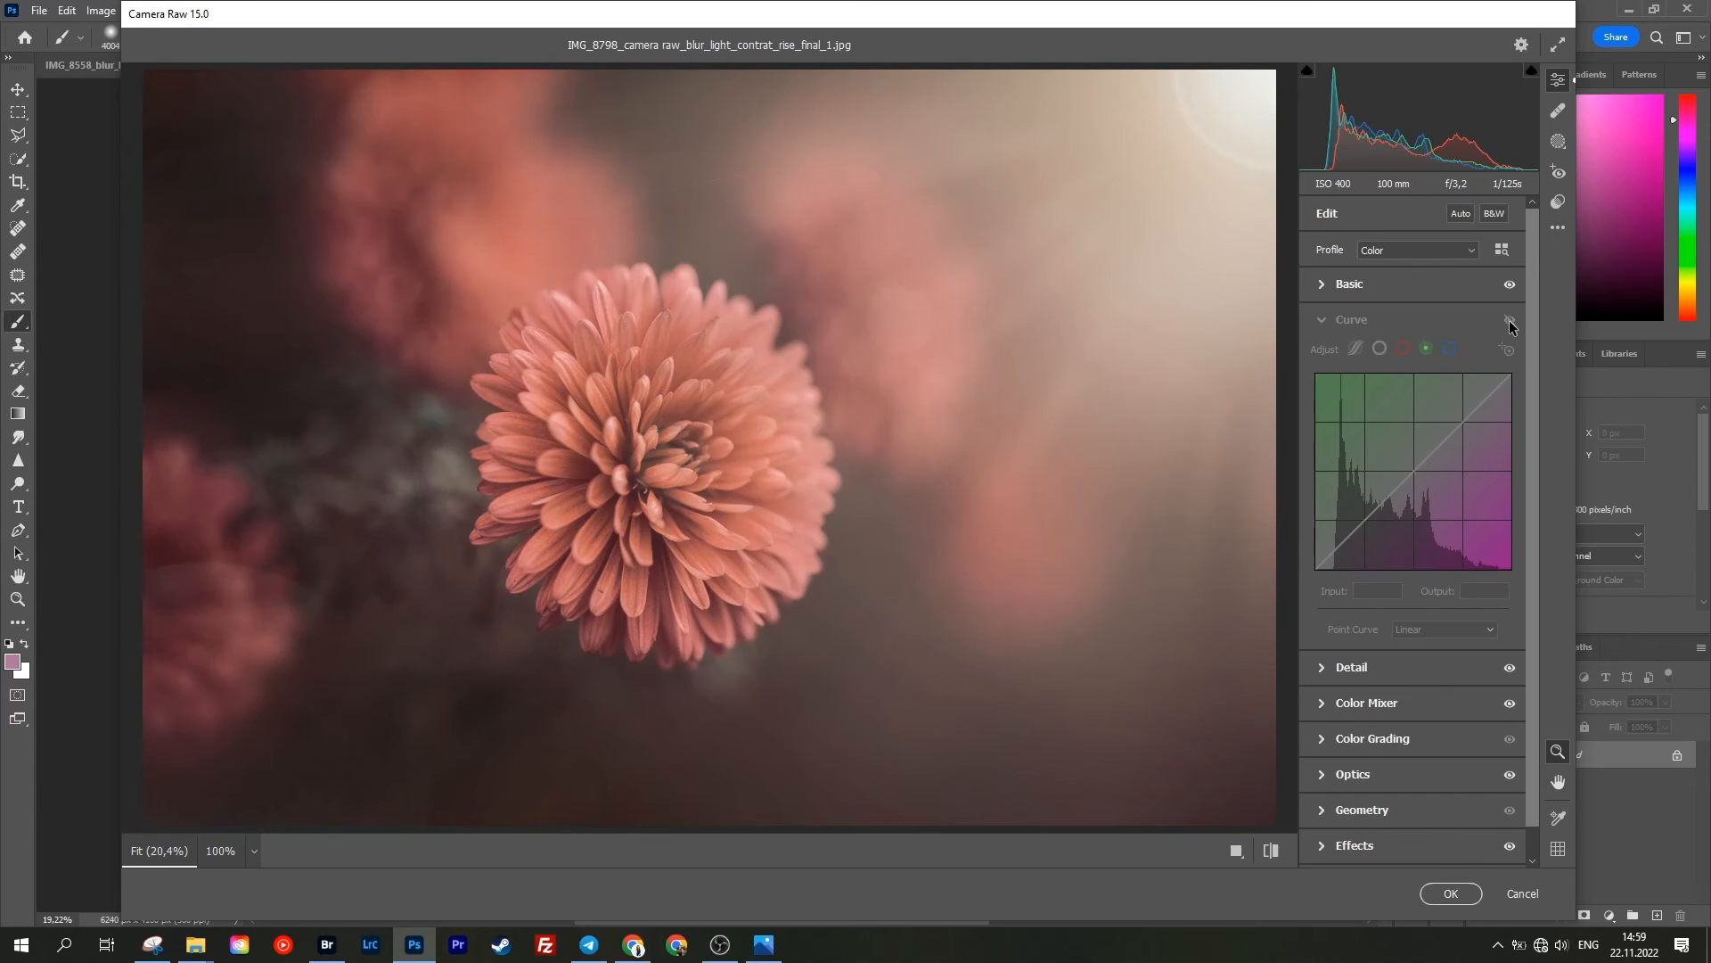
left_click(1509, 321)
Step: Shape the channel curves with red point 43 to 19, green point 42 to 21, and blue black point 0 to 11
left_click(1403, 349)
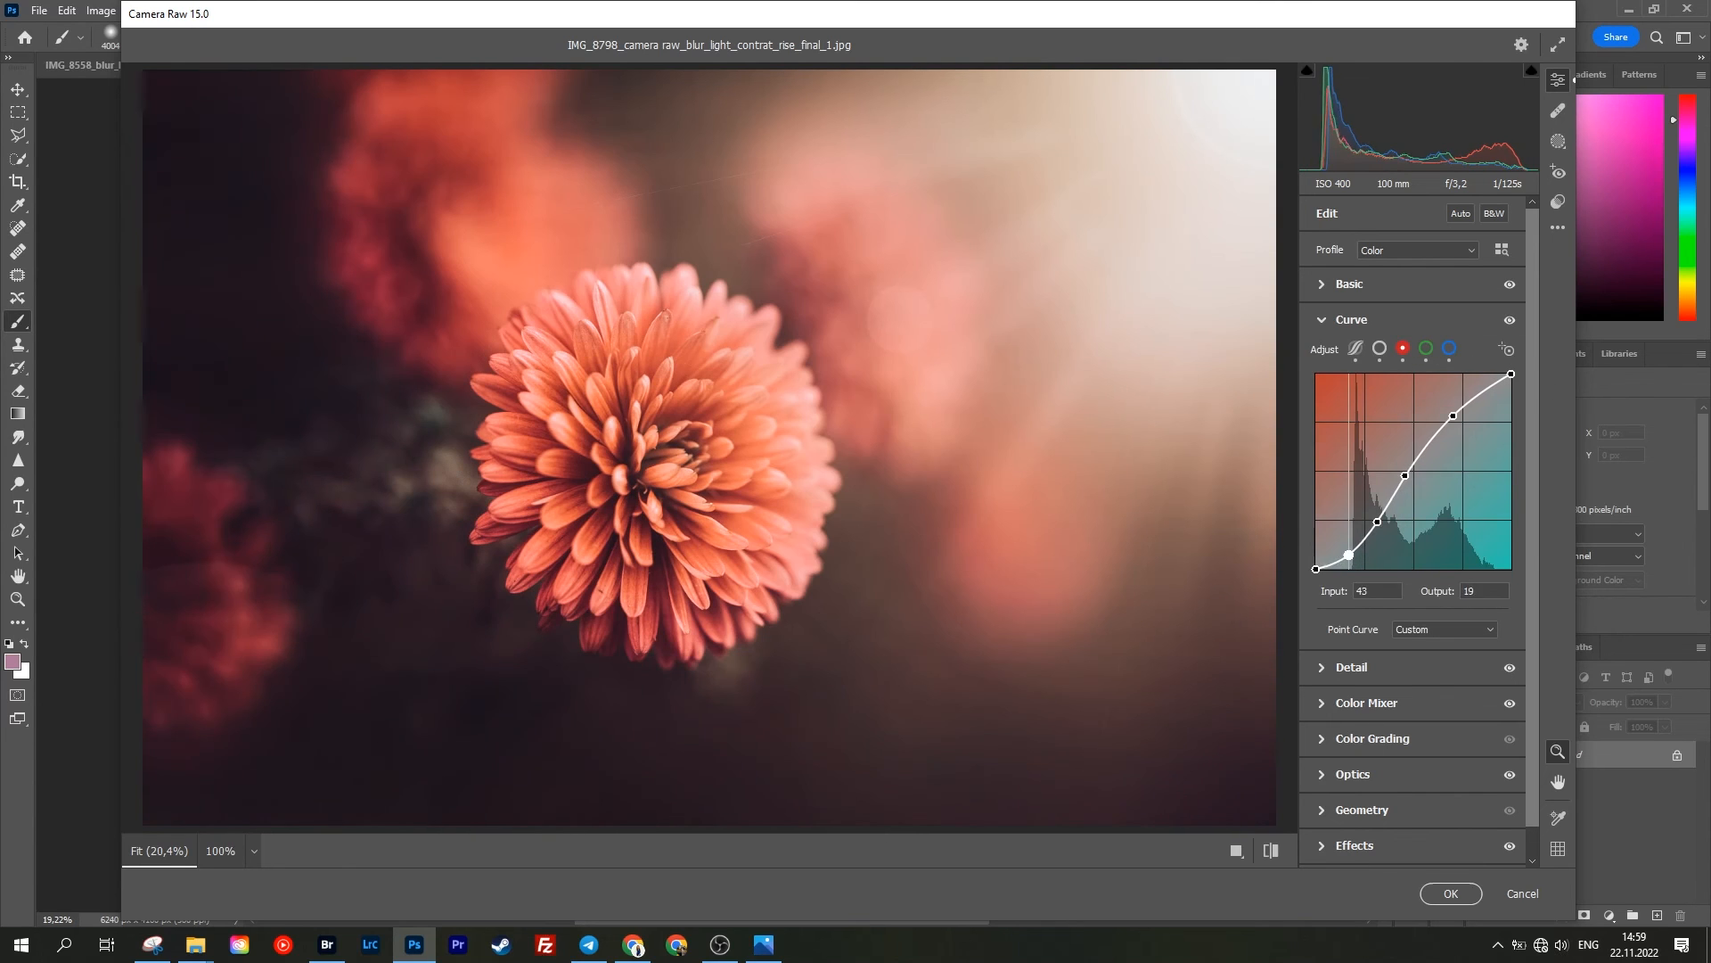
left_click(1427, 350)
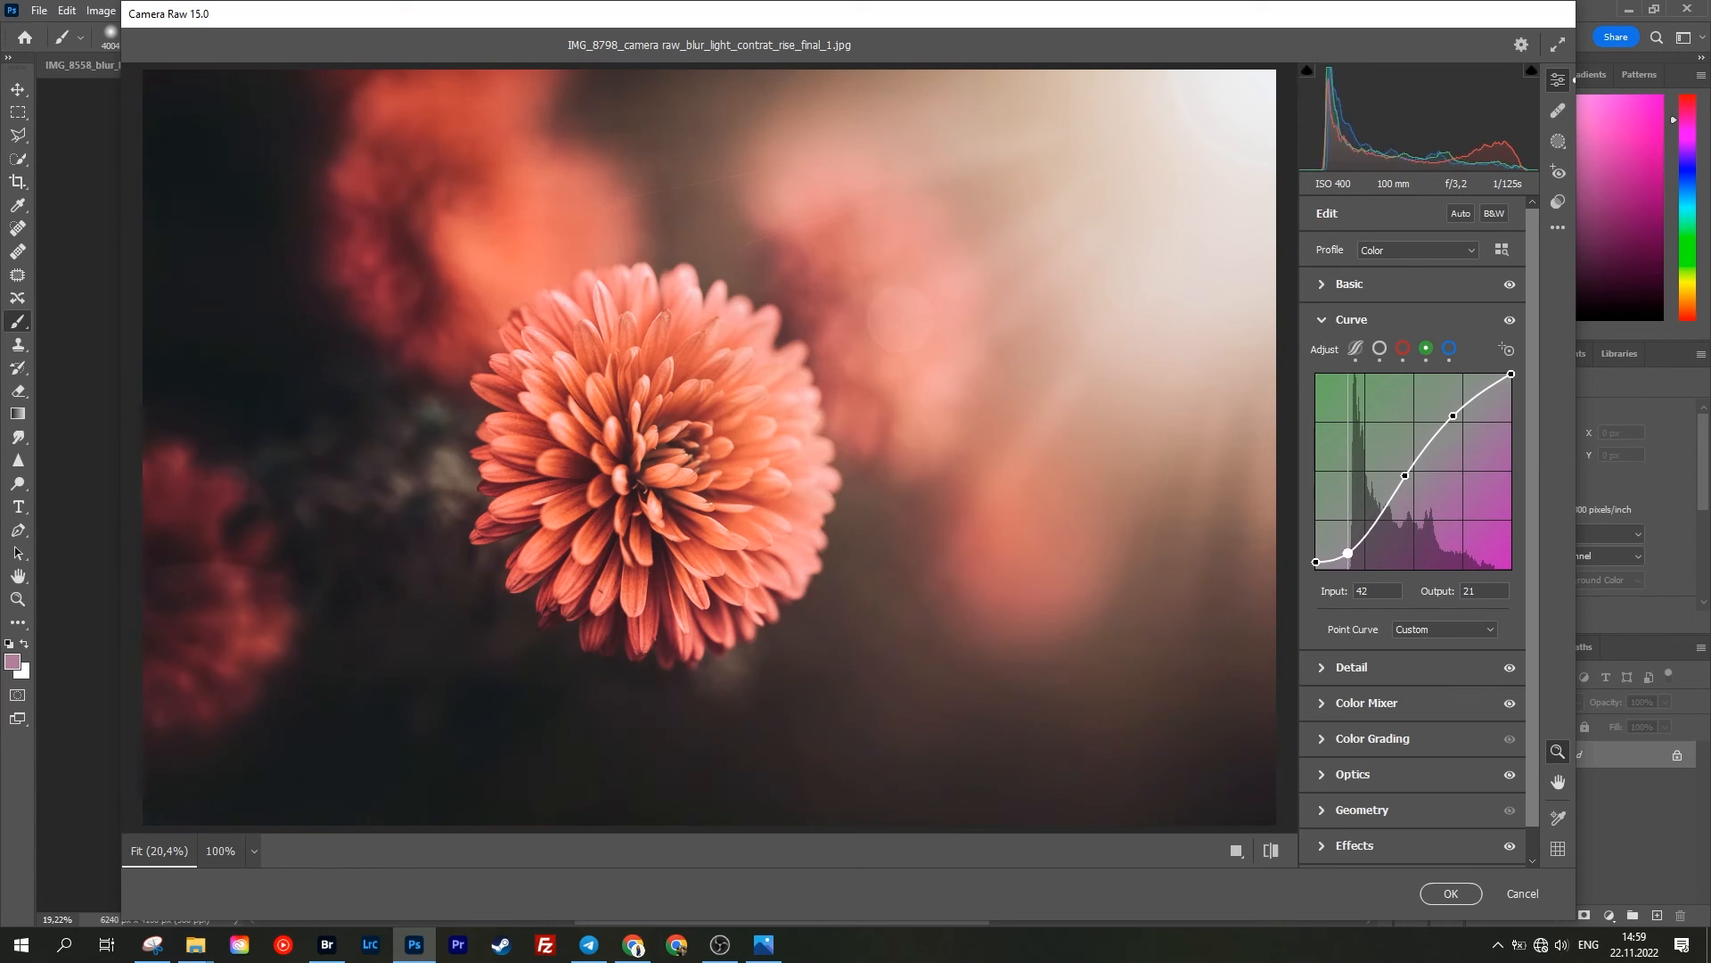
left_click(1403, 475)
left_click(1449, 349)
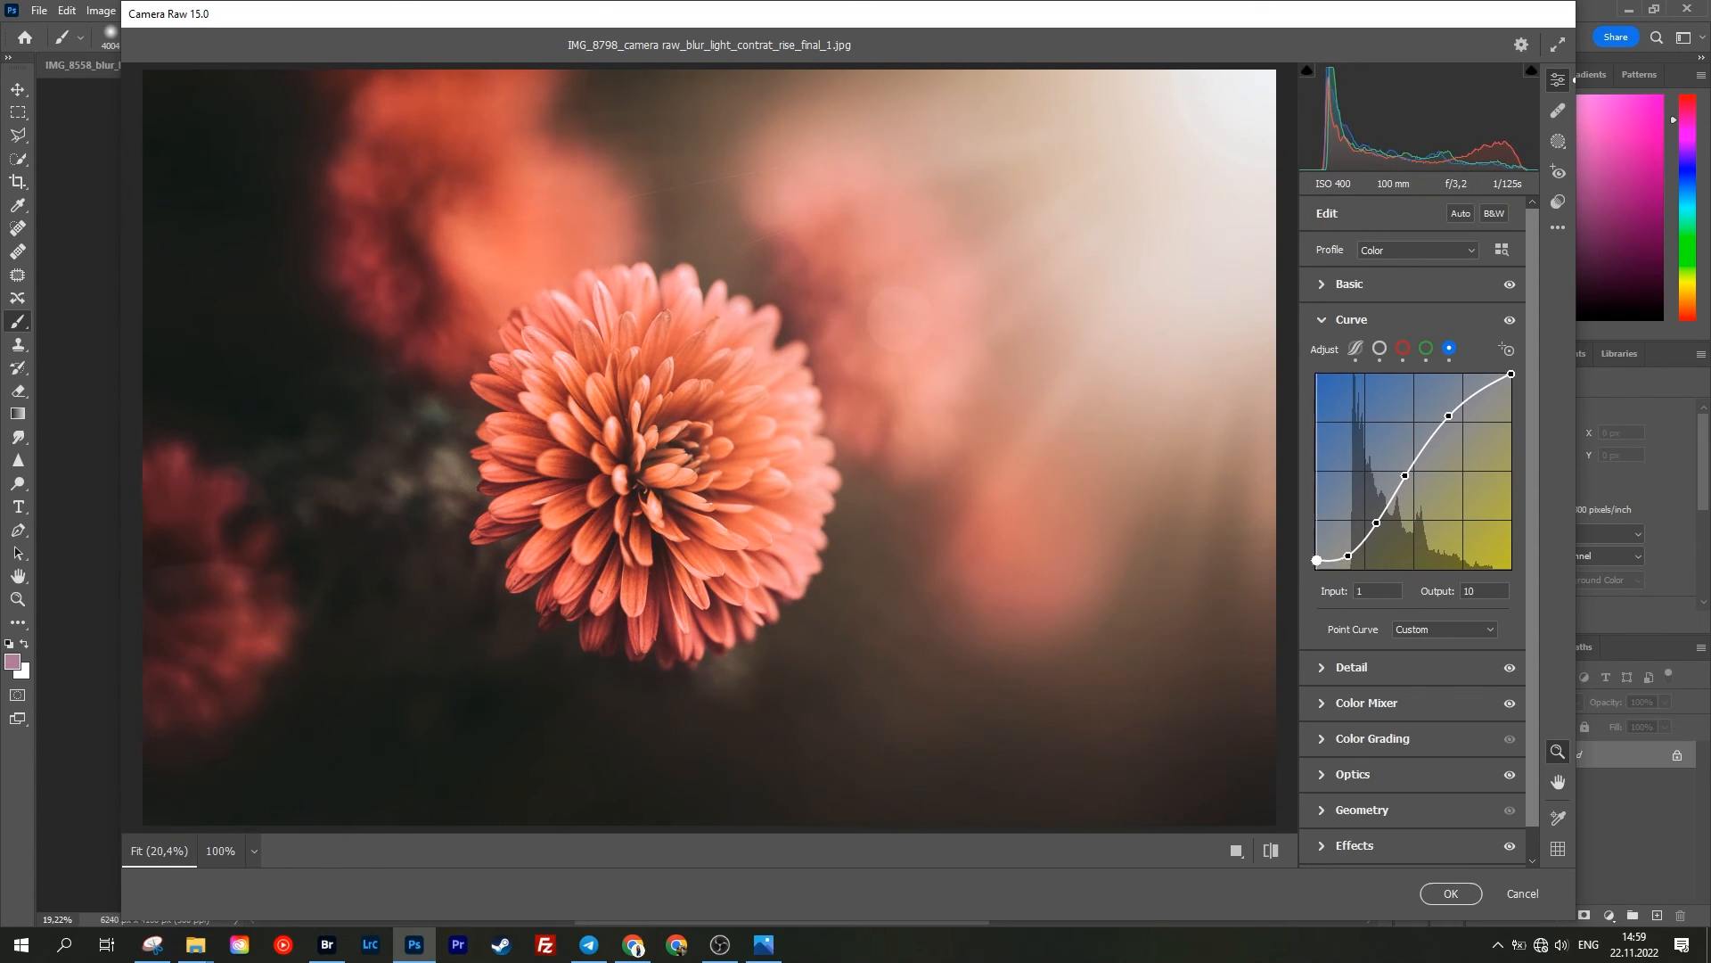
left_click_drag(1317, 567, 1315, 560)
Step: Check the effect of calibration and set the red primary hue to +22 and the blue primary hue to -34
scroll(1430, 723, "down", 1)
left_click(1510, 672)
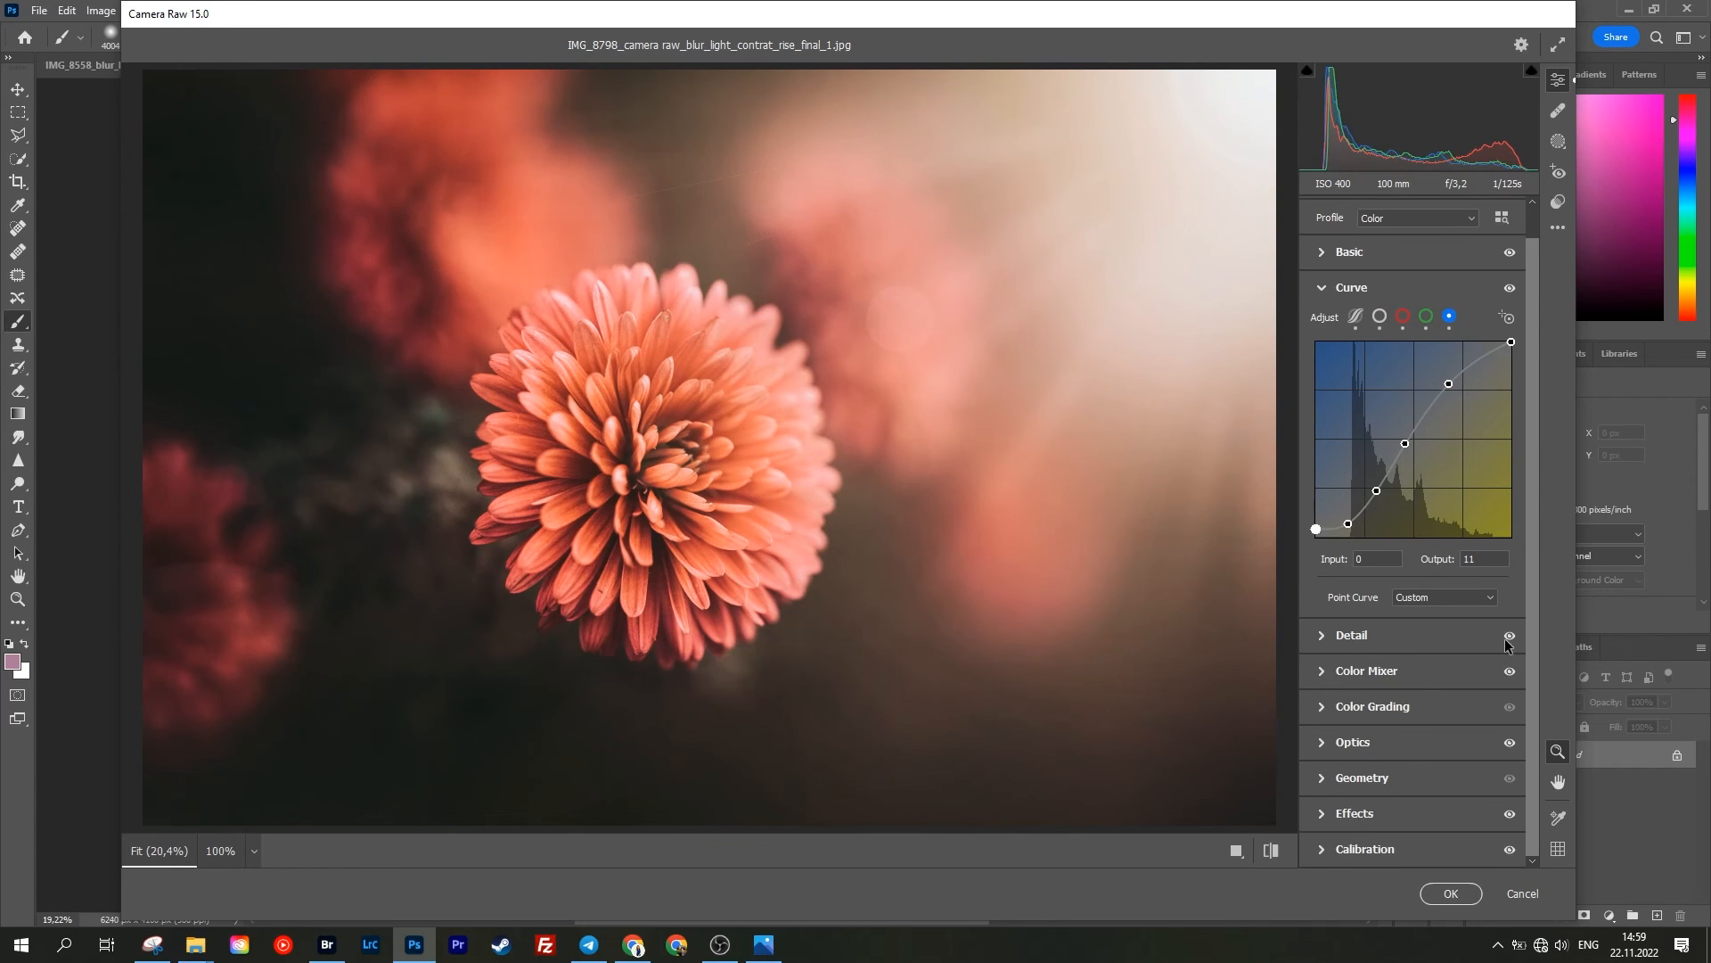
left_click(1510, 847)
left_click(1510, 848)
left_click(1437, 846)
mouse_move(1441, 663)
left_mouse_down()
mouse_move(1323, 672)
mouse_move(1444, 675)
mouse_move(1435, 662)
left_mouse_up()
left_click_drag(1402, 825, 1385, 831)
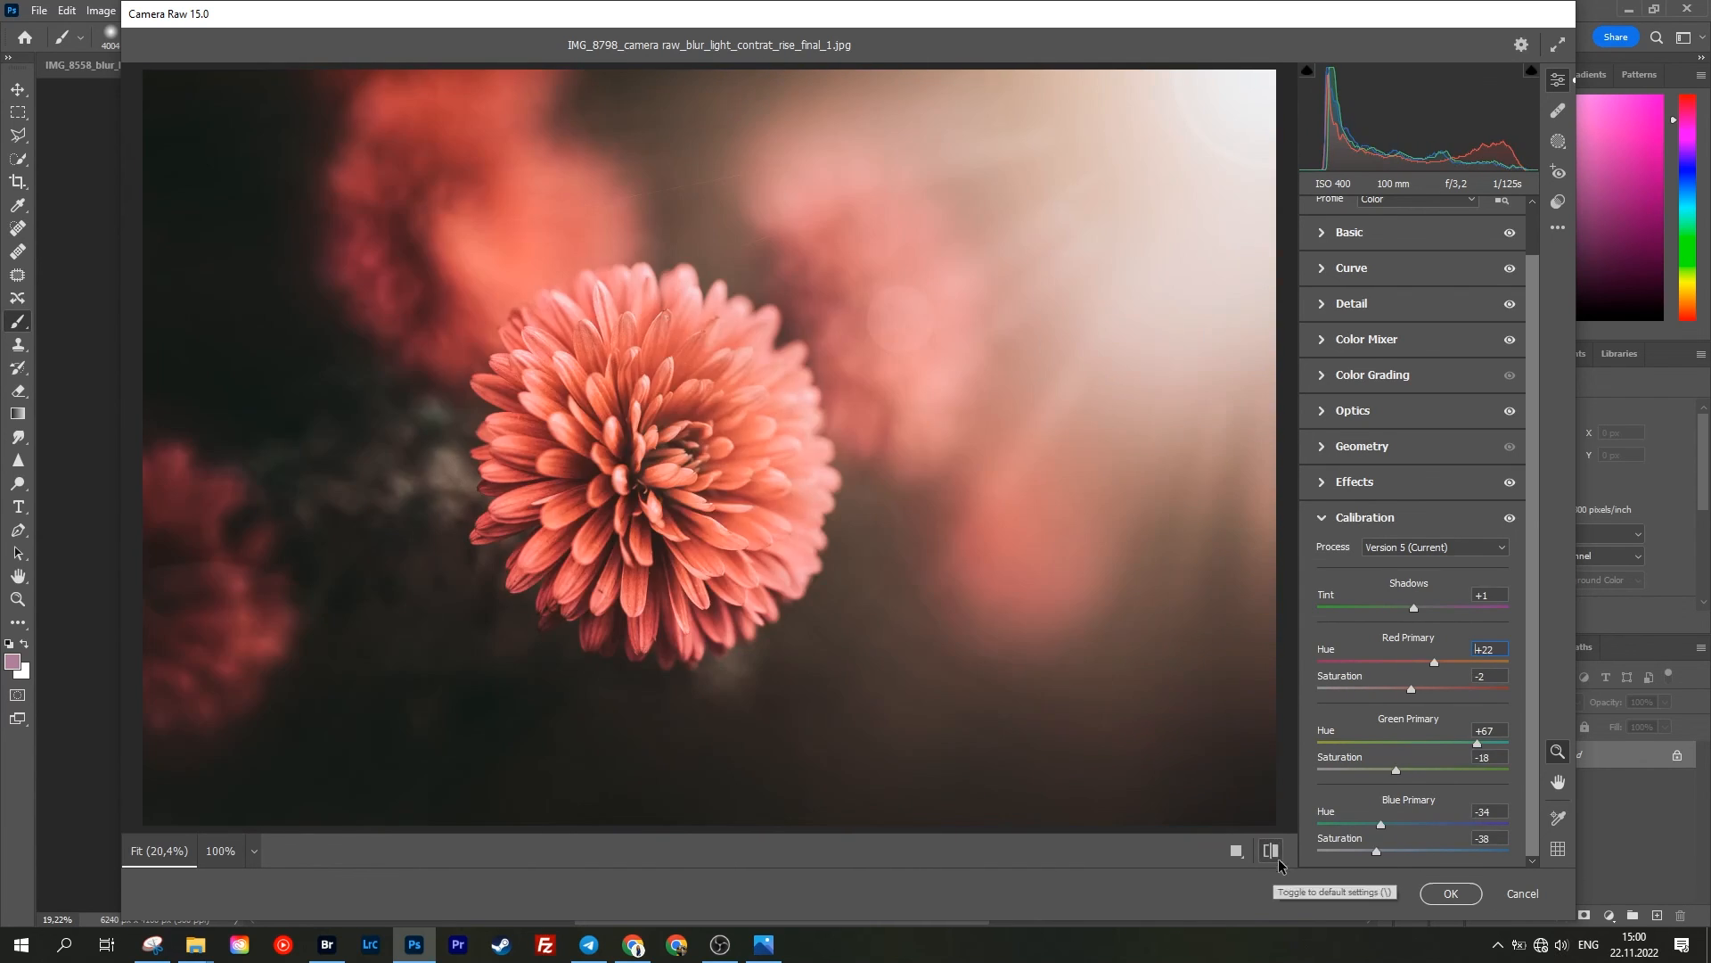
Step: Apply the Camera Raw grade, set its layer to 70% opacity, and hide the layer to compare
left_click(1452, 893)
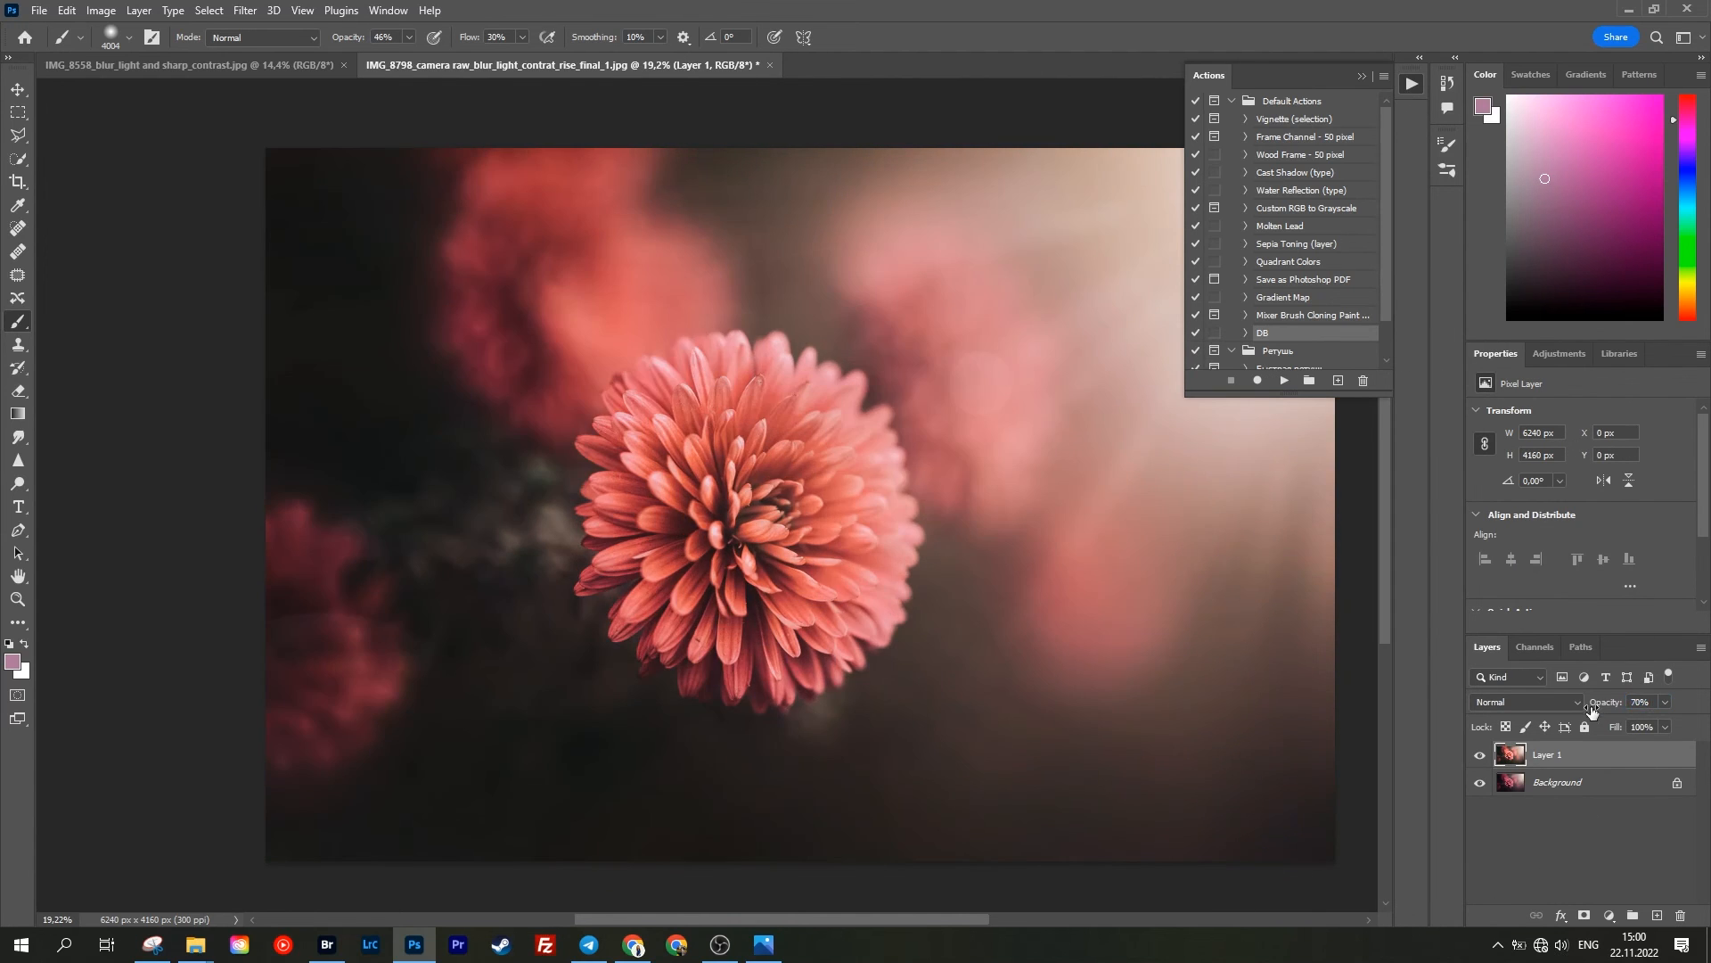
left_click(1481, 755)
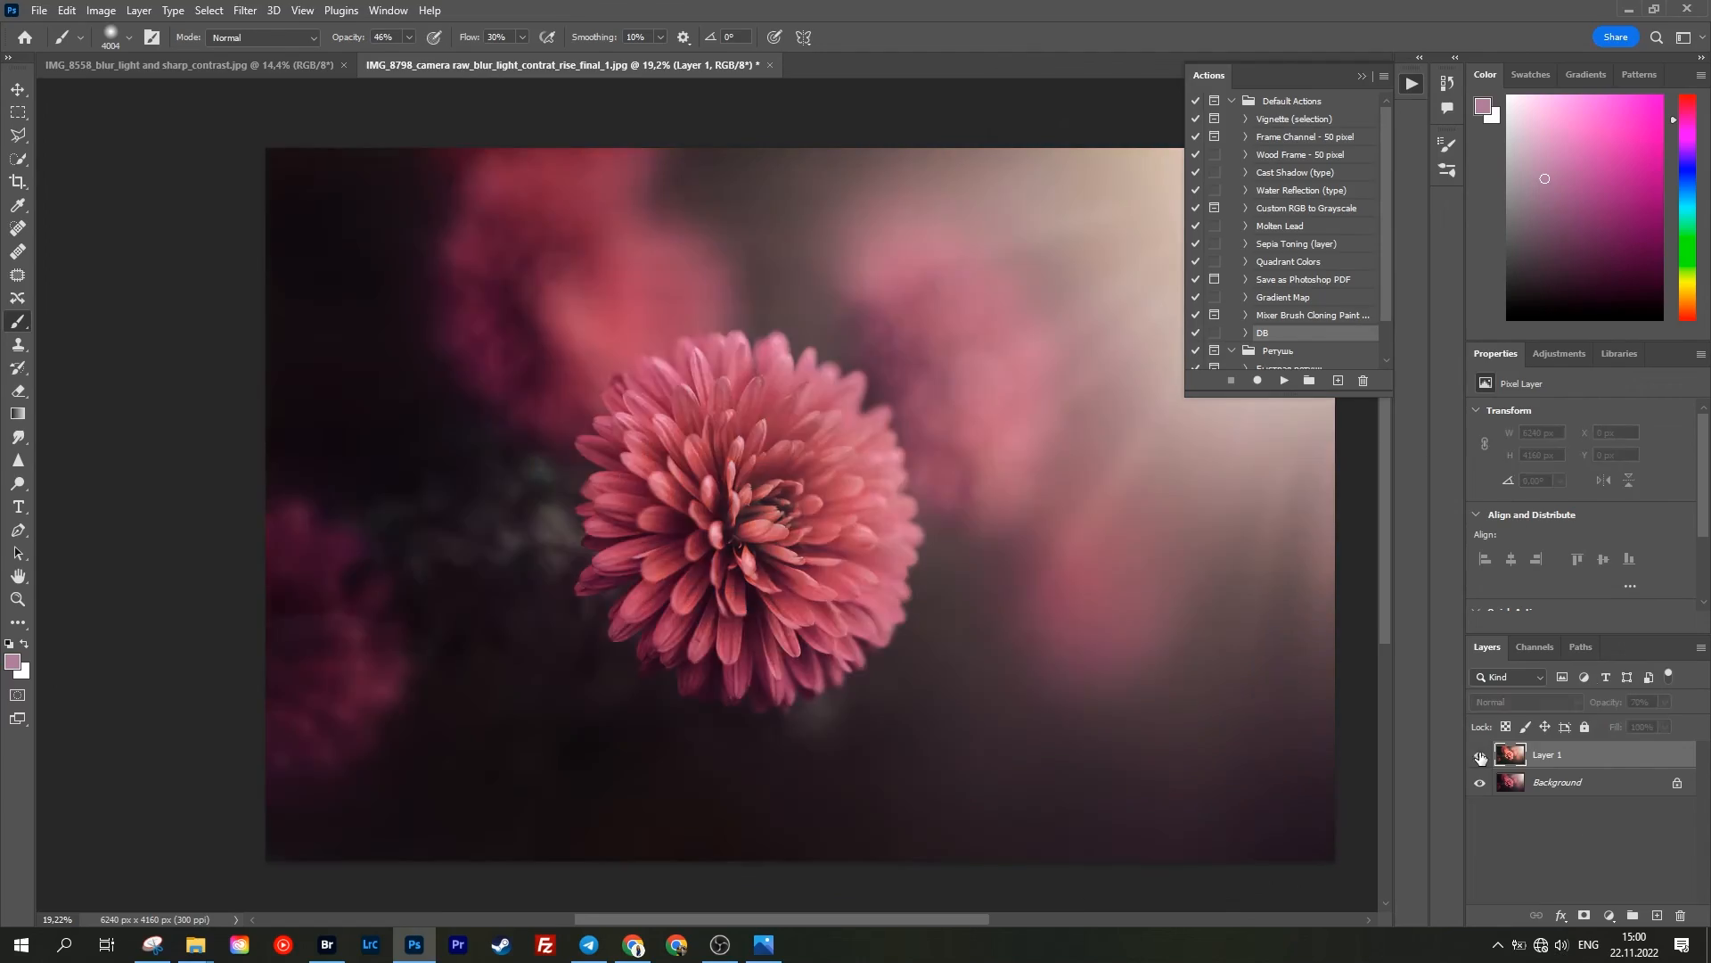